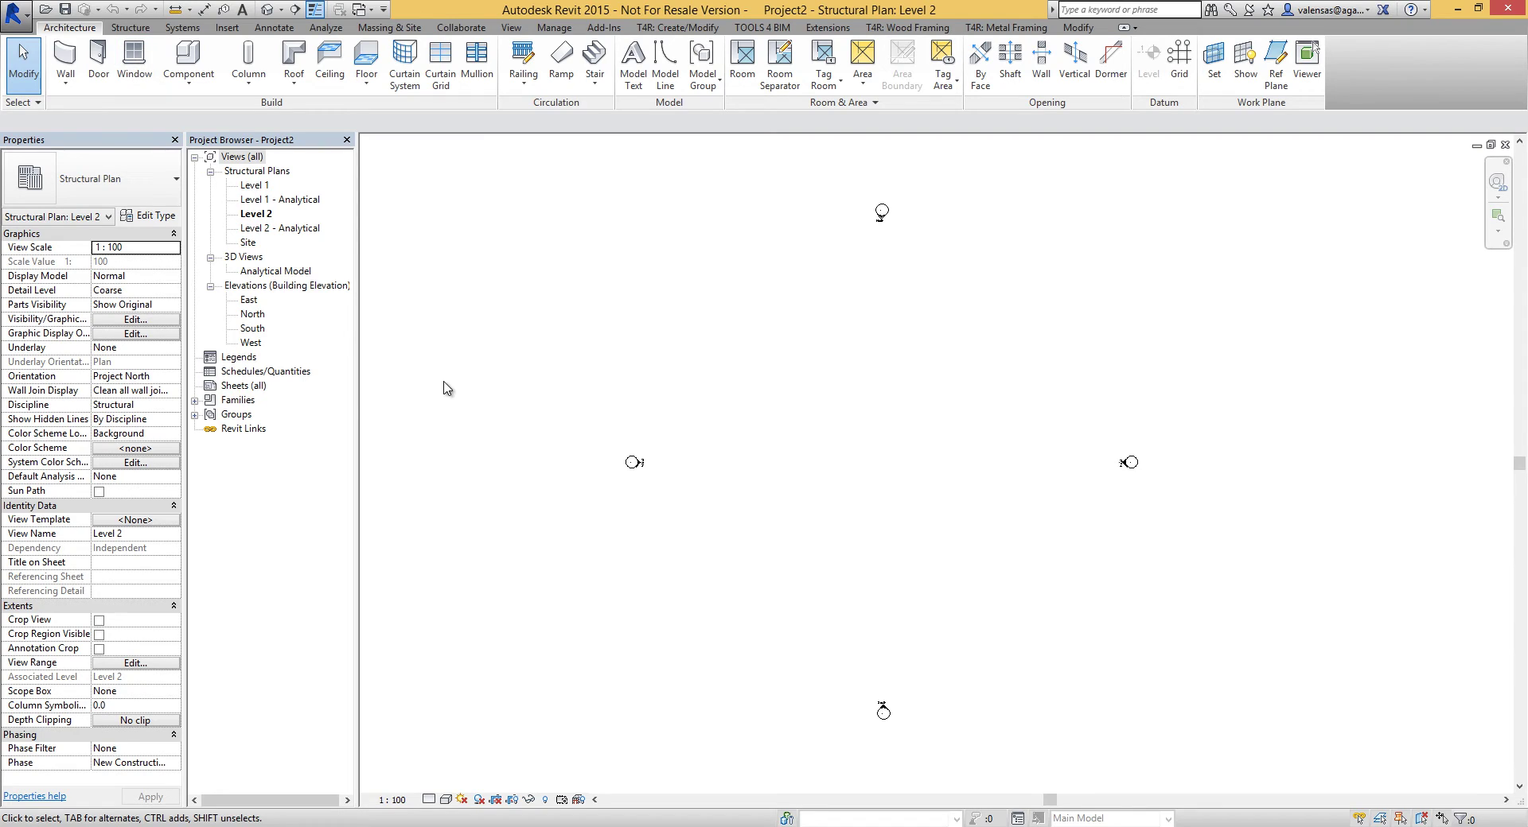
Step: Start placing a structural beam and browse for a family to load, going to the user profile's Dropbox folder on drive C
{"action": "left_click", "coordinate": [131, 28]}
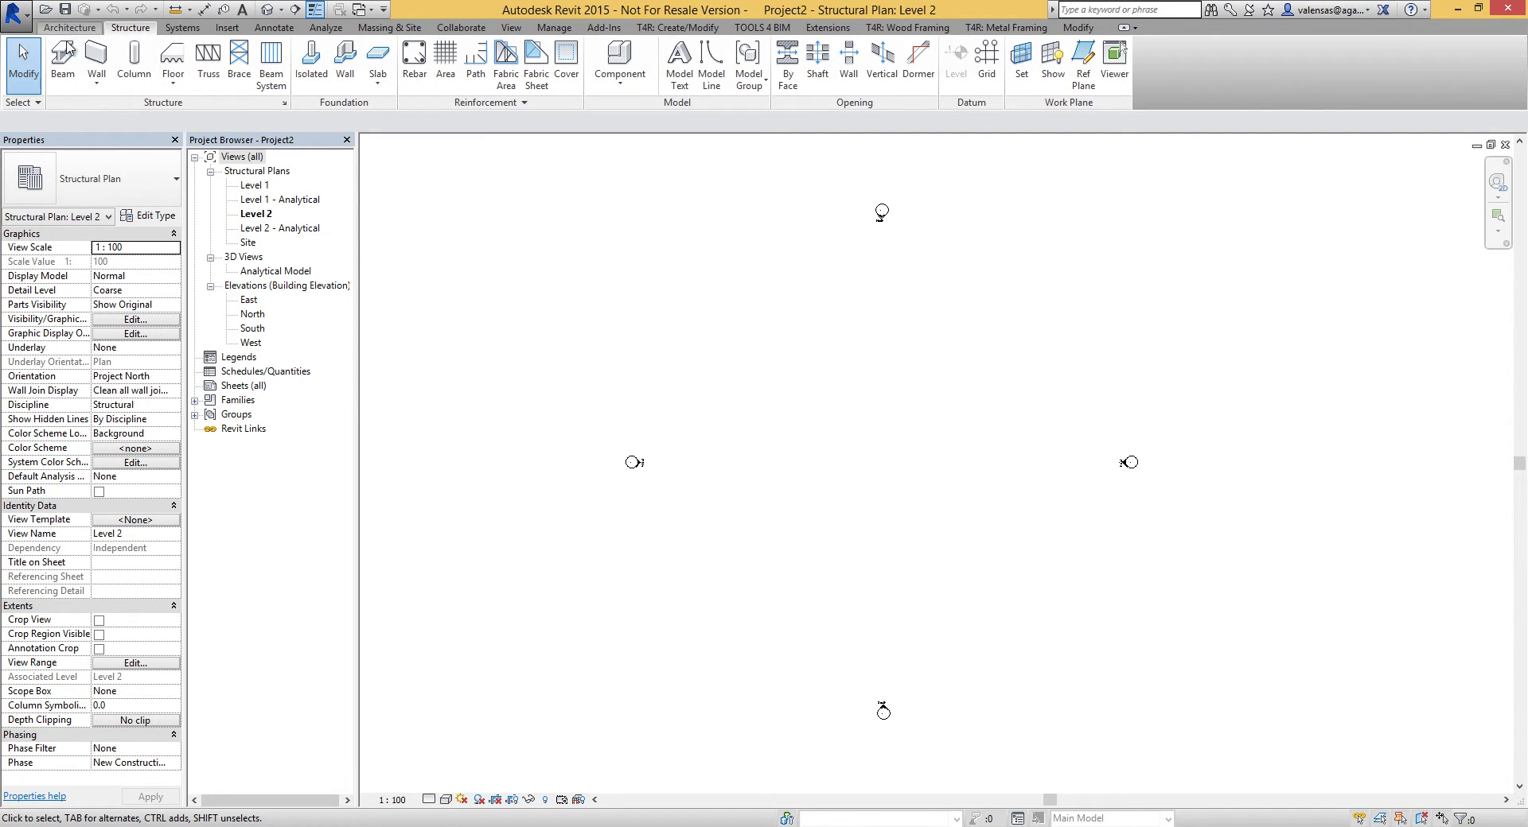
{"action": "left_click", "coordinate": [64, 70]}
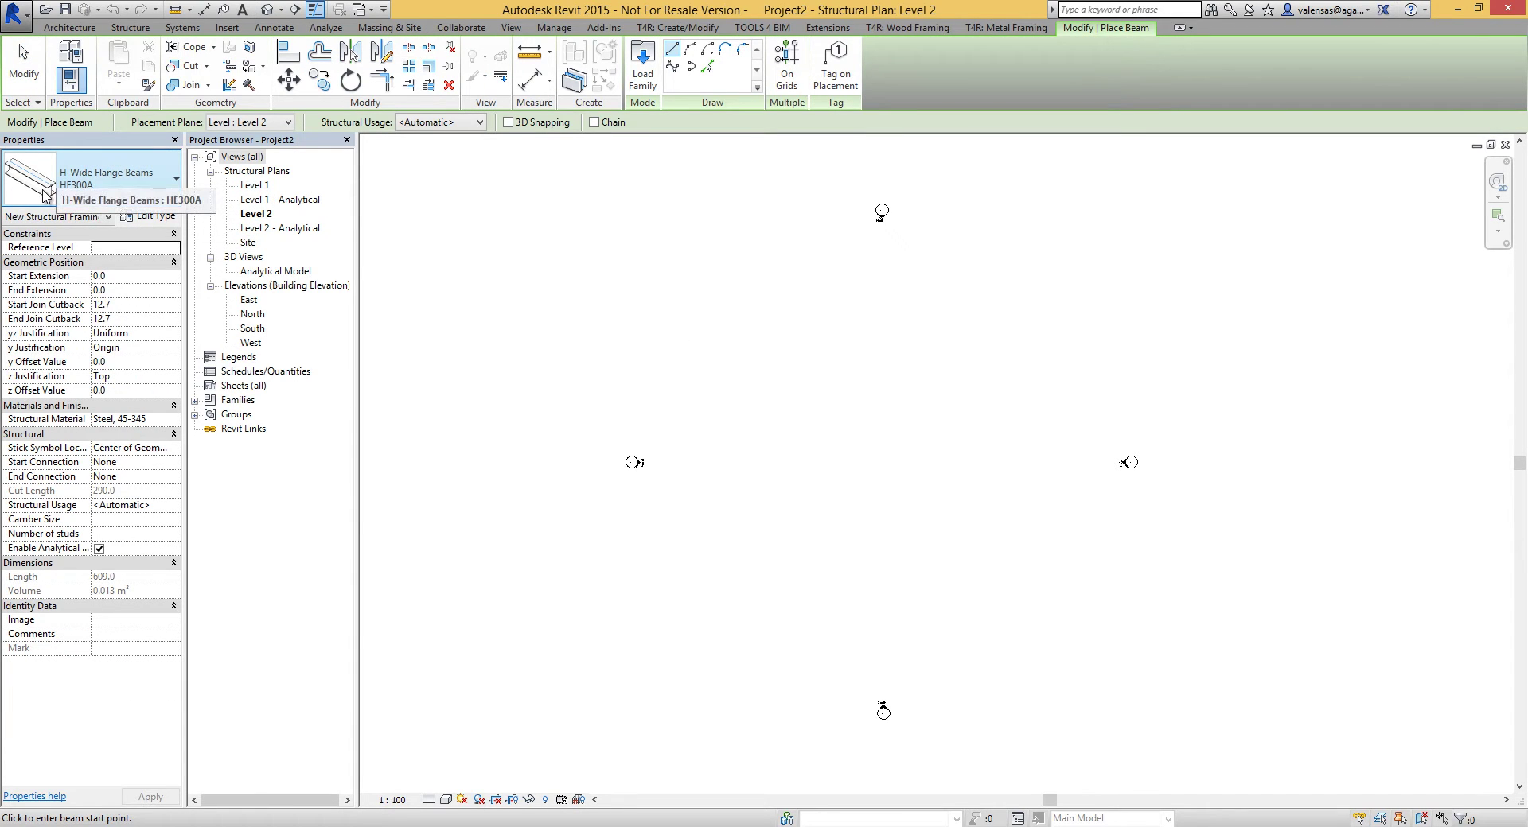
{"action": "left_click", "coordinate": [644, 80]}
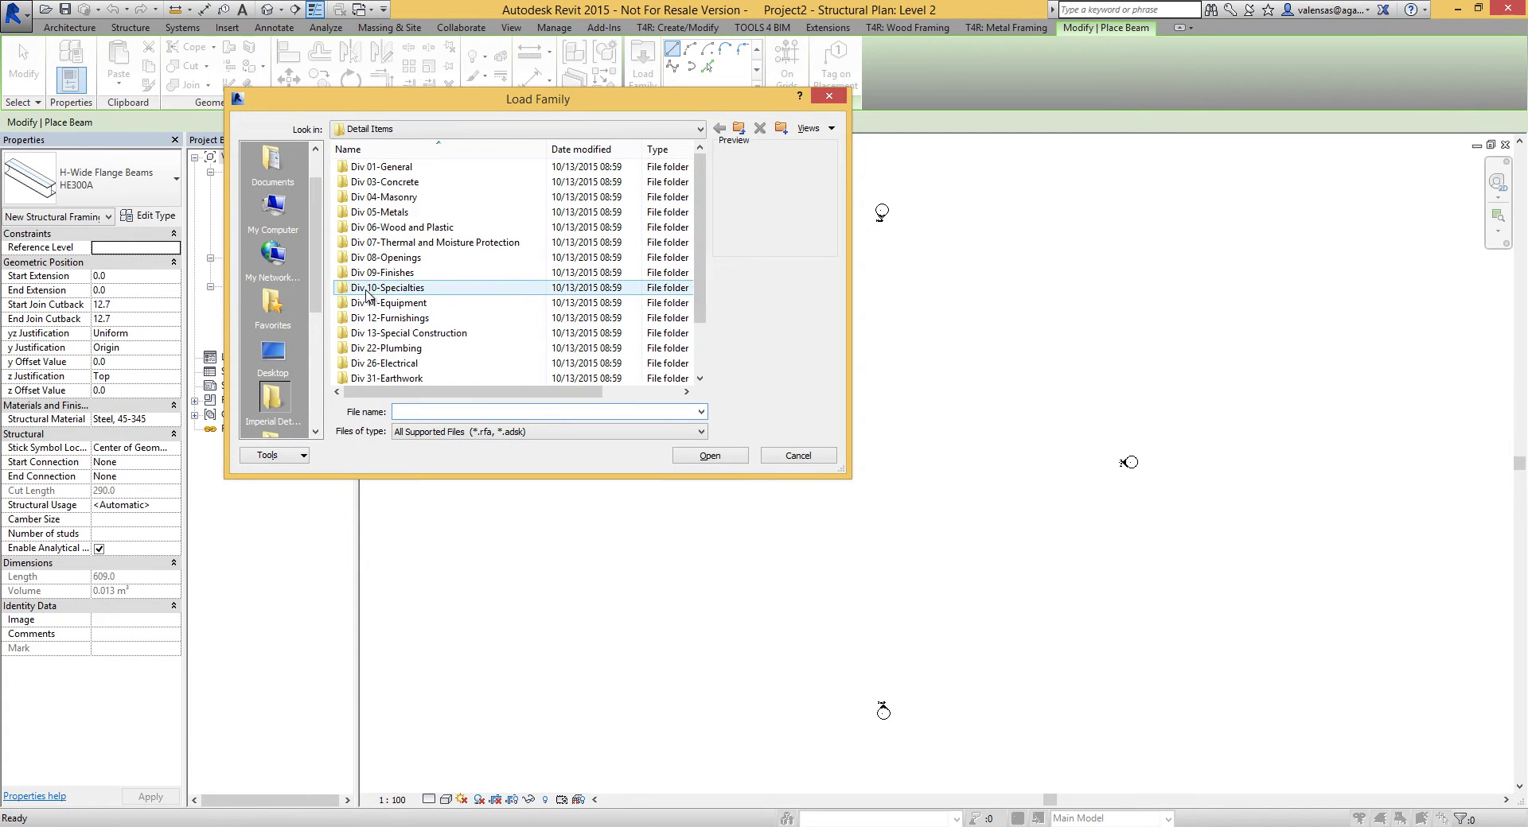
{"action": "left_click", "coordinate": [295, 176]}
{"action": "left_click", "coordinate": [678, 129]}
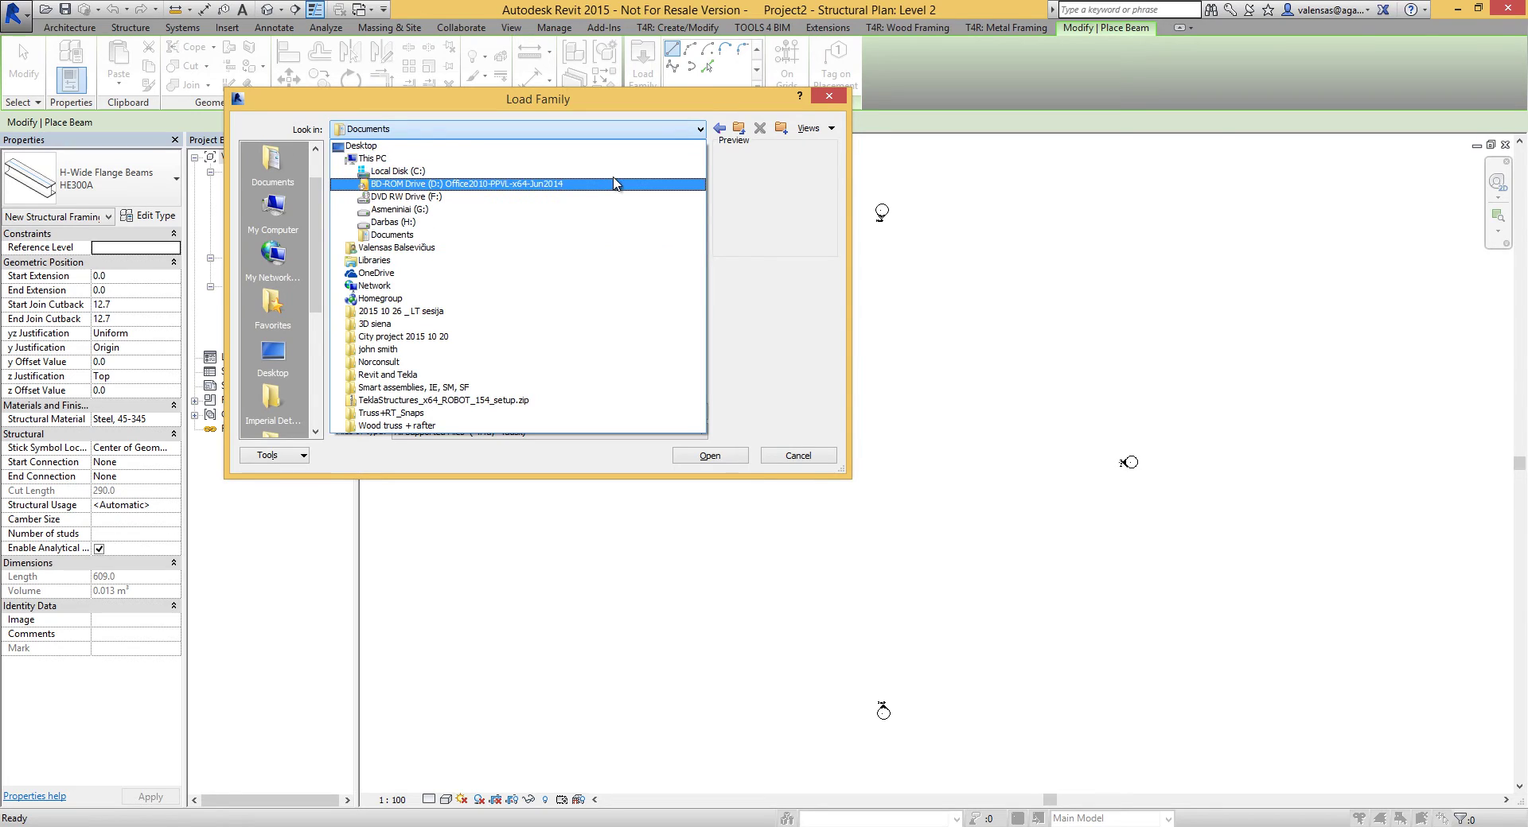
{"action": "left_click", "coordinate": [398, 171]}
{"action": "double_click", "coordinate": [390, 363]}
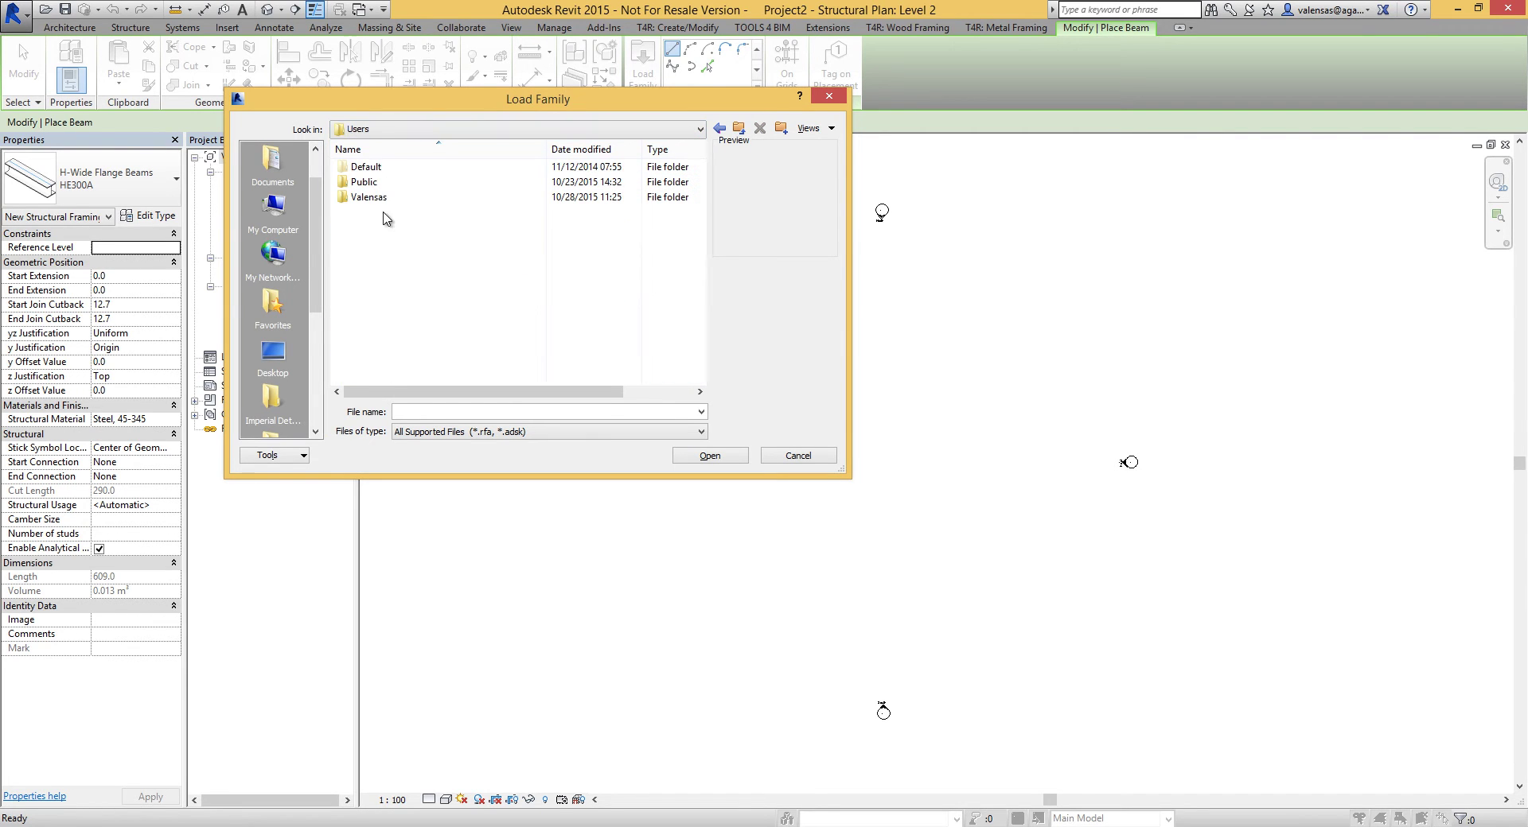
{"action": "double_click", "coordinate": [374, 198]}
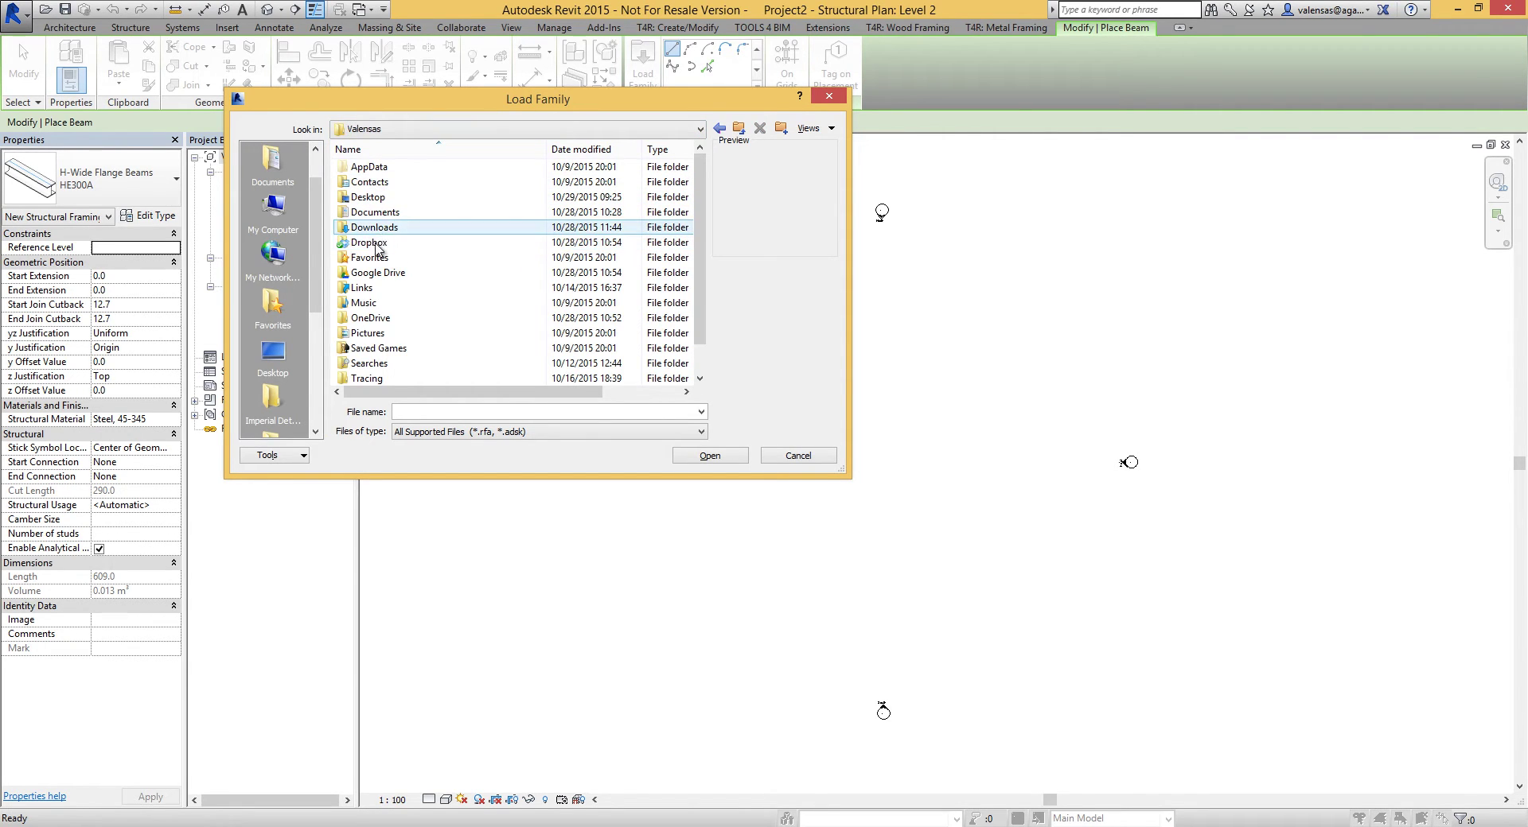
{"action": "double_click", "coordinate": [376, 248]}
Step: Load the wall panel family KS1150 FR_inB_100-200.rfa from Kingspan > 06 26 > Wall panels > KS1150 FR
{"action": "left_click", "coordinate": [387, 261]}
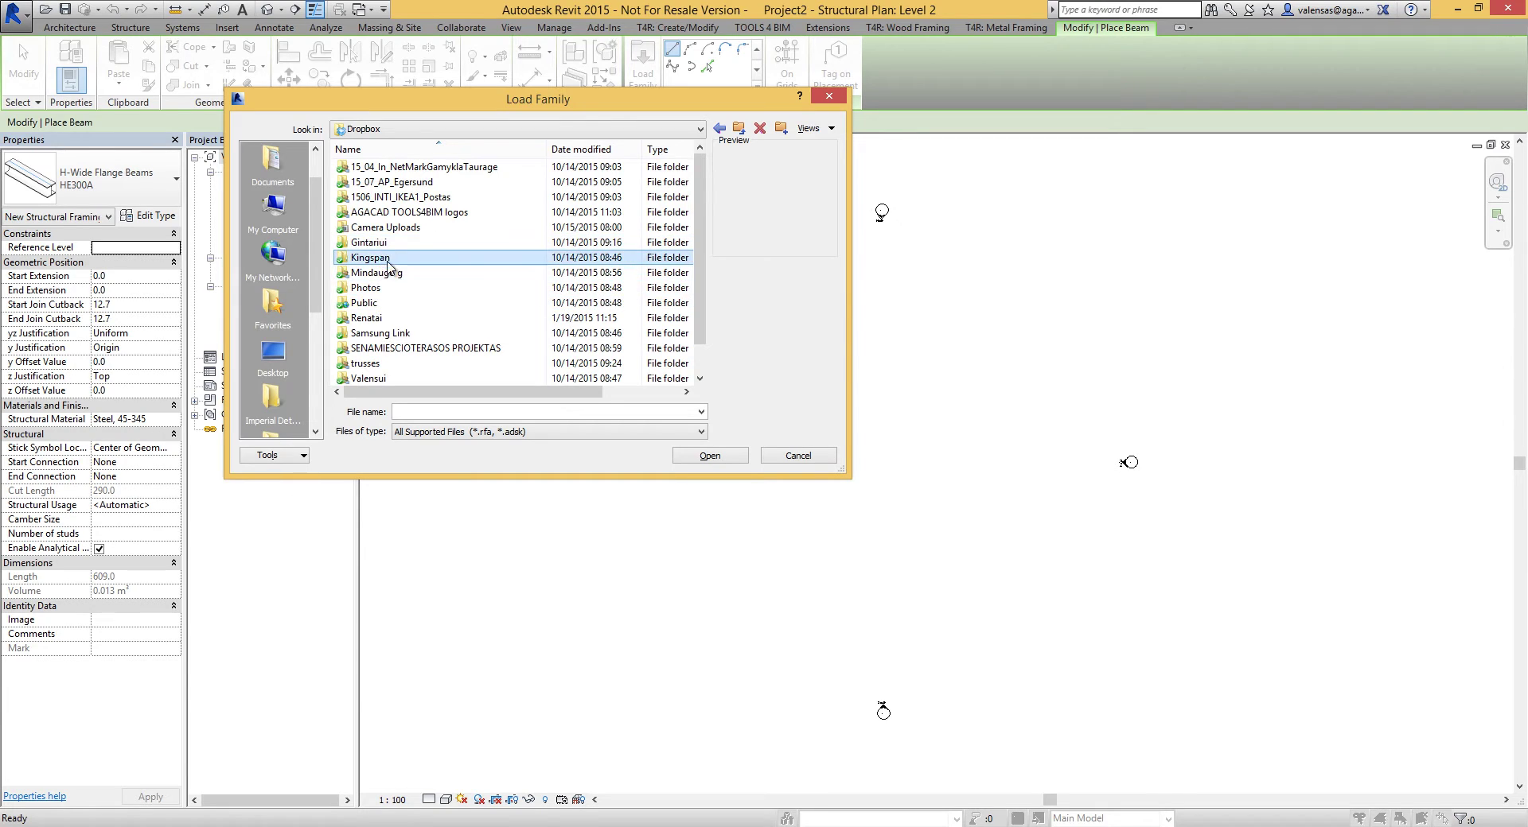
{"action": "double_click", "coordinate": [387, 261]}
{"action": "double_click", "coordinate": [380, 168]}
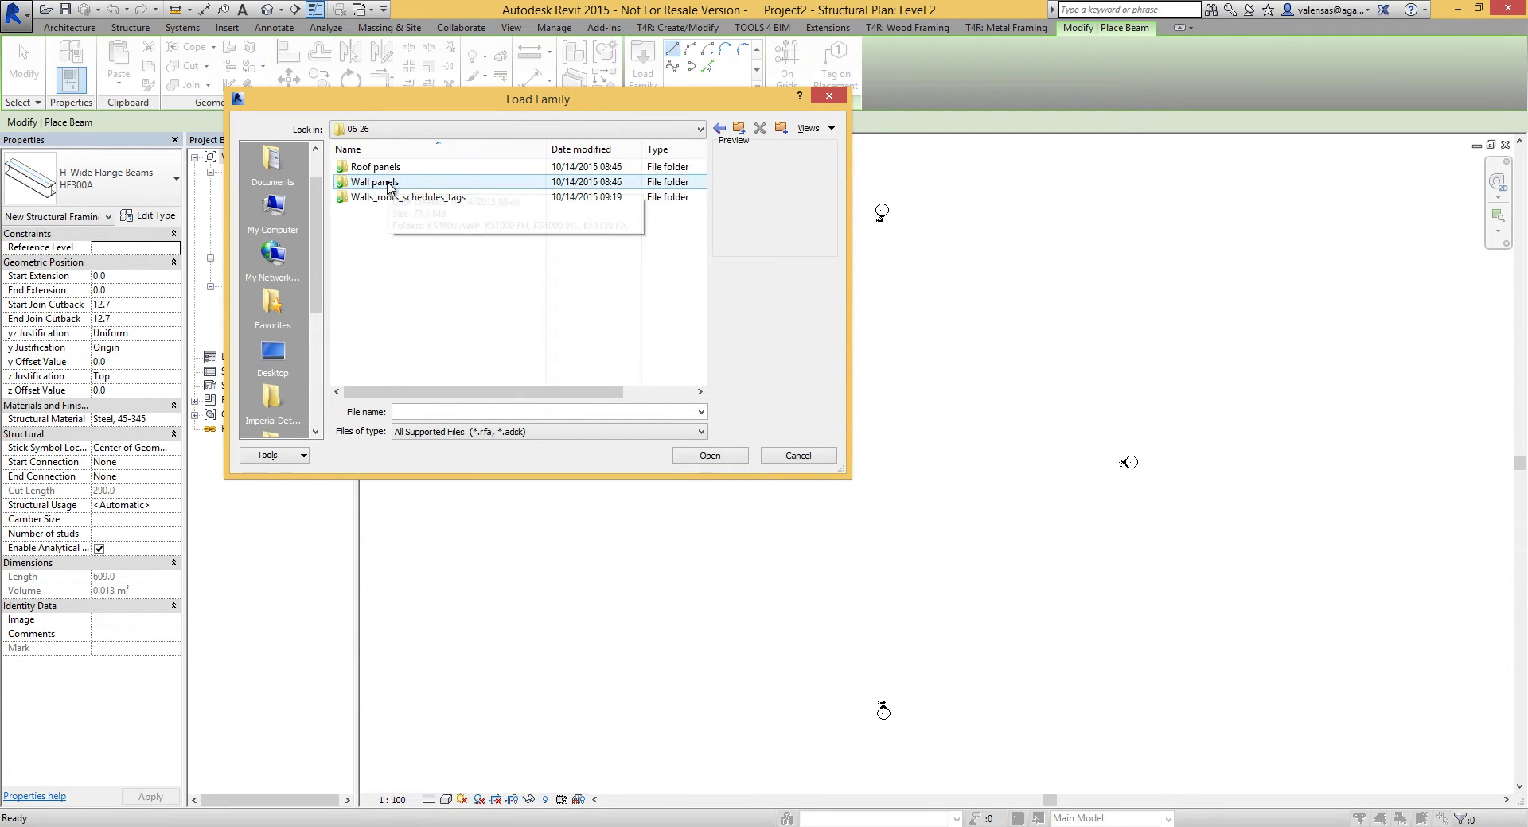
{"action": "double_click", "coordinate": [387, 183]}
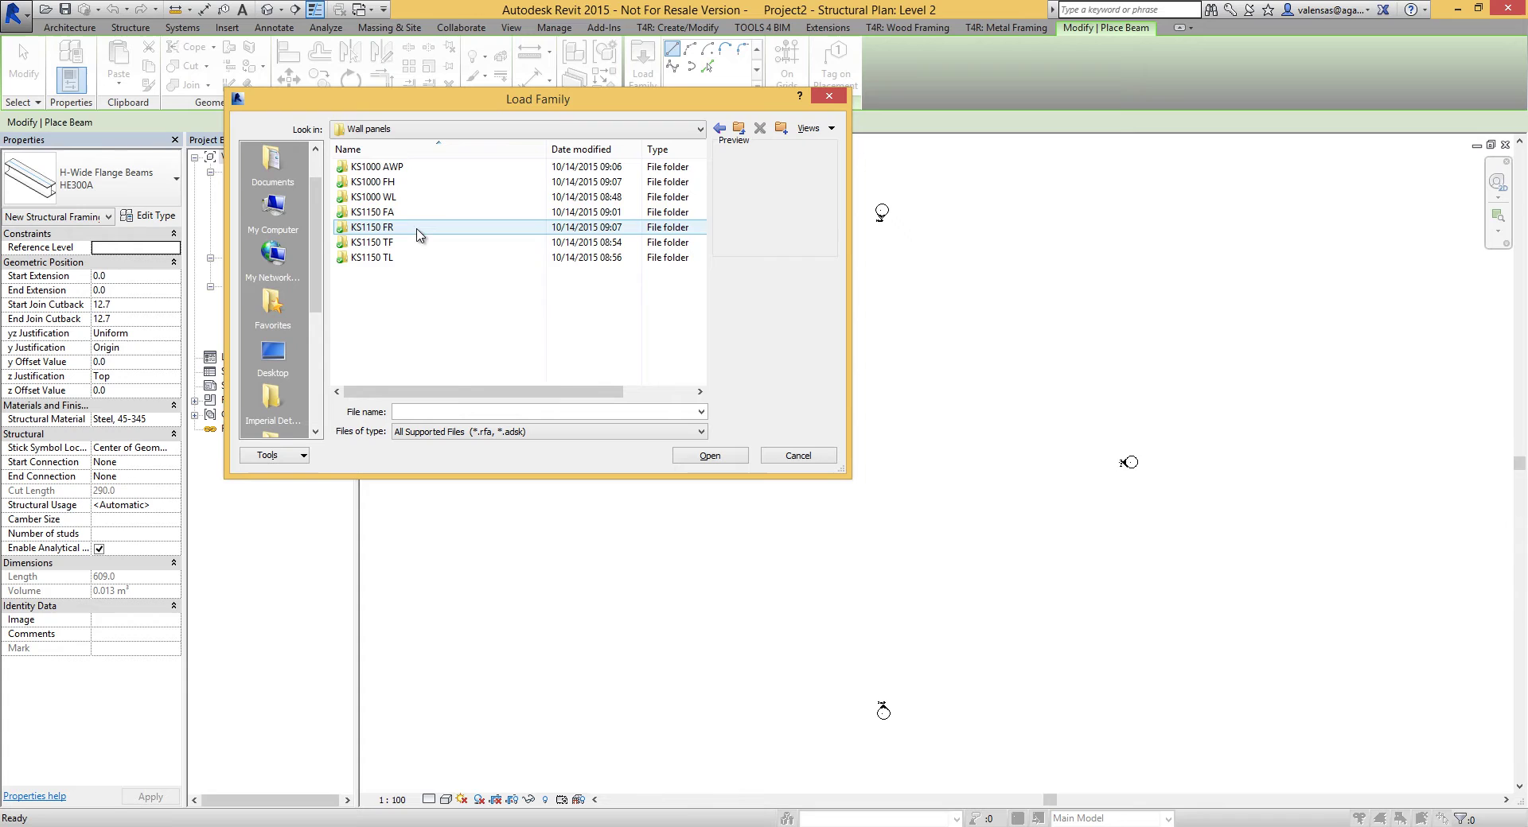
{"action": "double_click", "coordinate": [417, 229]}
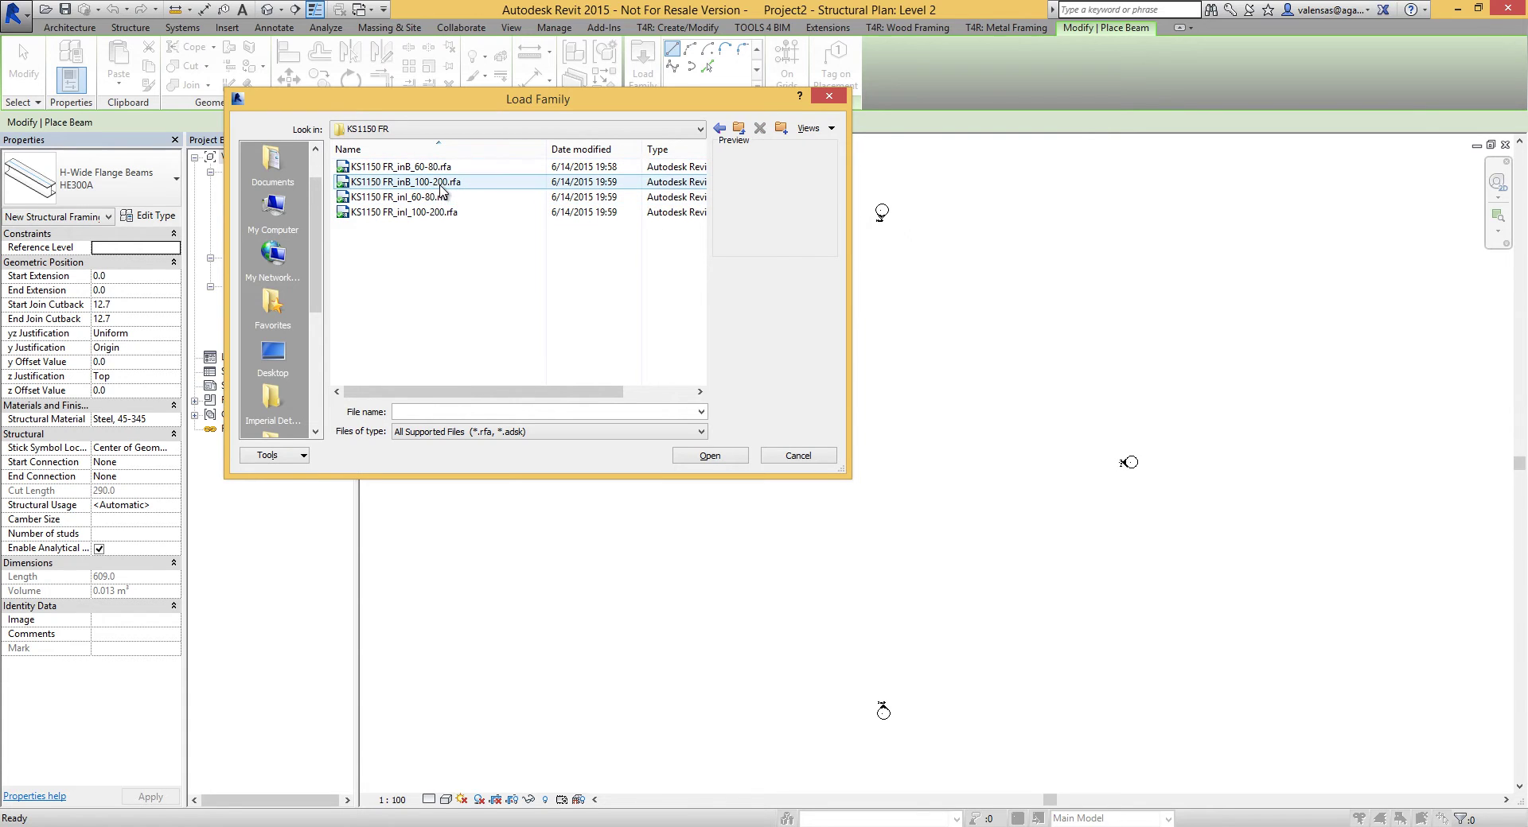
{"action": "left_click", "coordinate": [442, 183]}
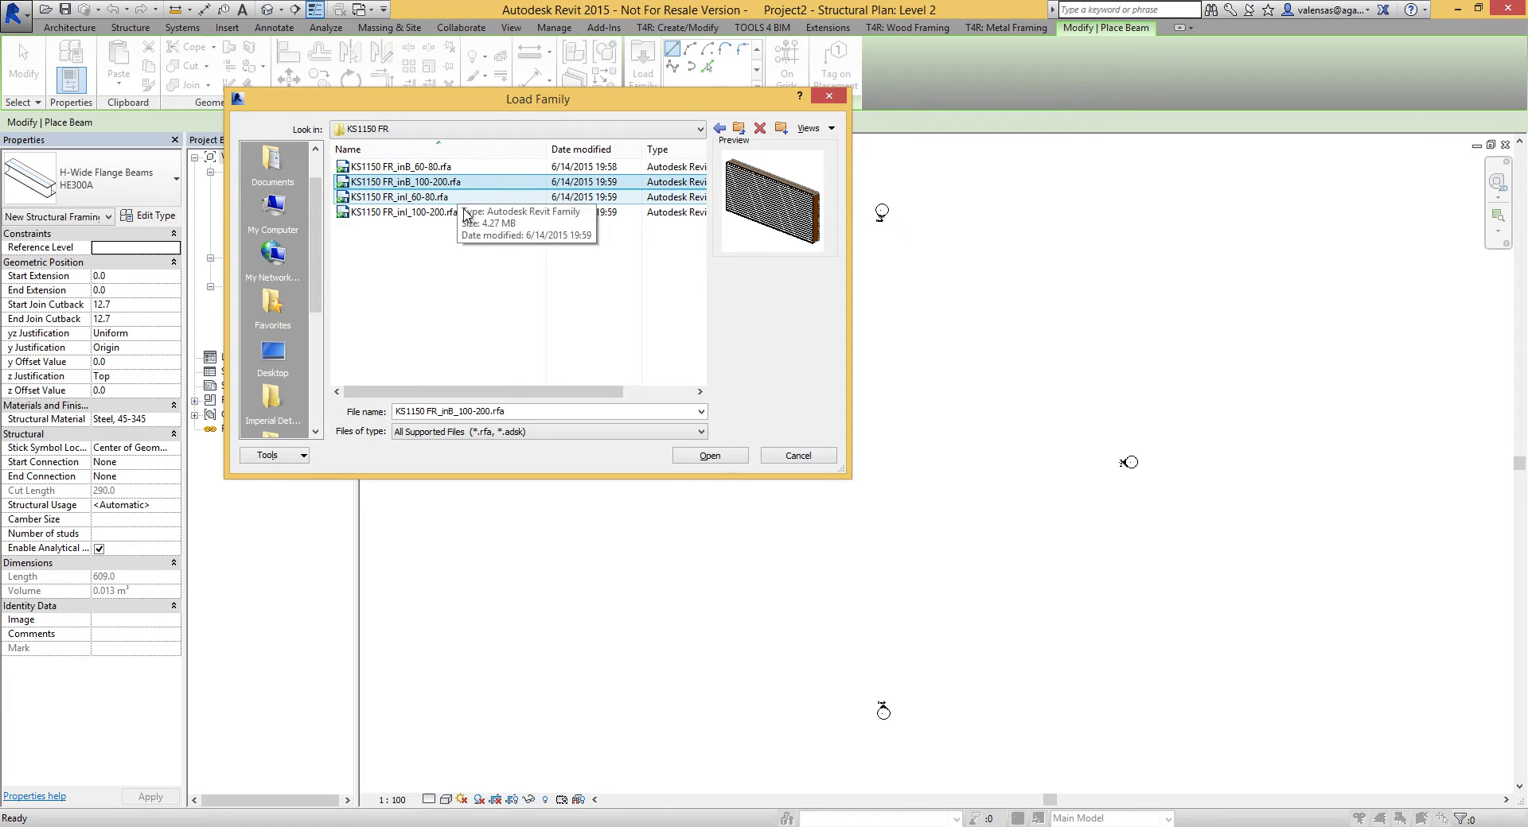
{"action": "left_click", "coordinate": [715, 458]}
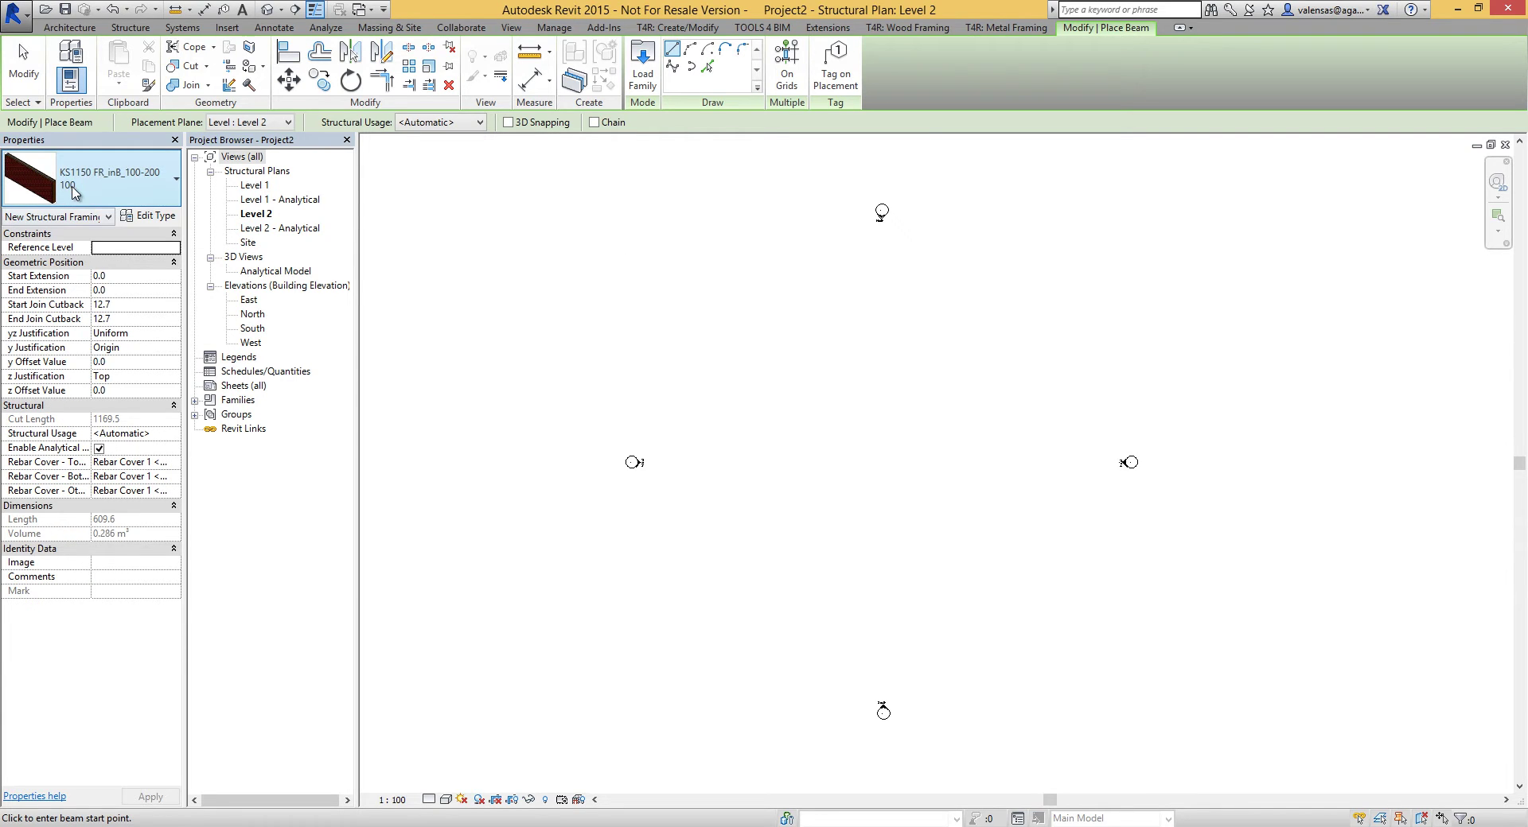
Step: Edit the type properties of panel type 100, changing its exterior profile from Box(B) to Euro_Box(E)
{"action": "left_click", "coordinate": [151, 215]}
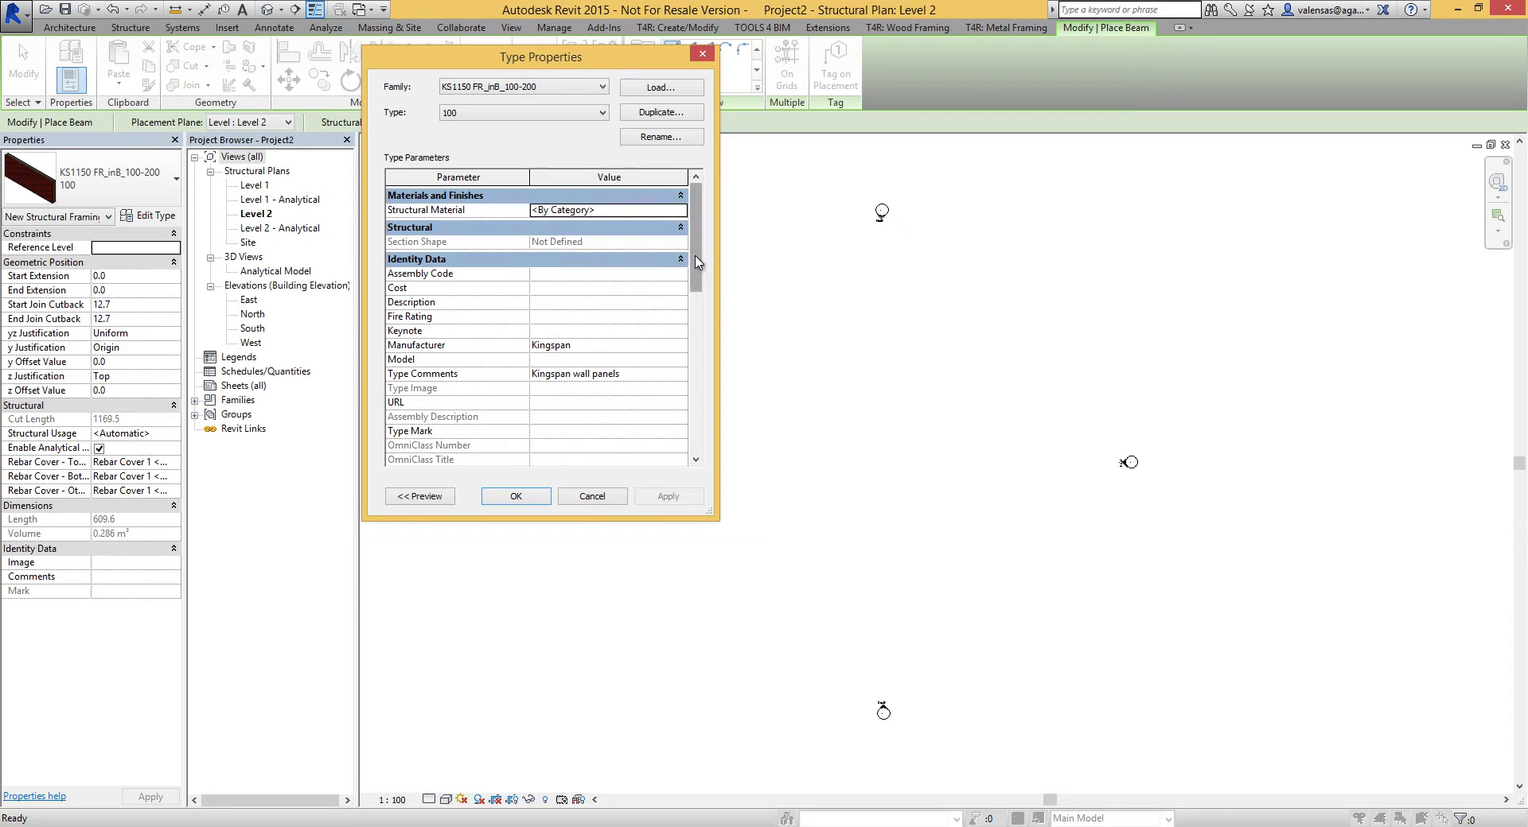
{"action": "left_click_drag", "start_coordinate": [697, 262], "coordinate": [721, 374]}
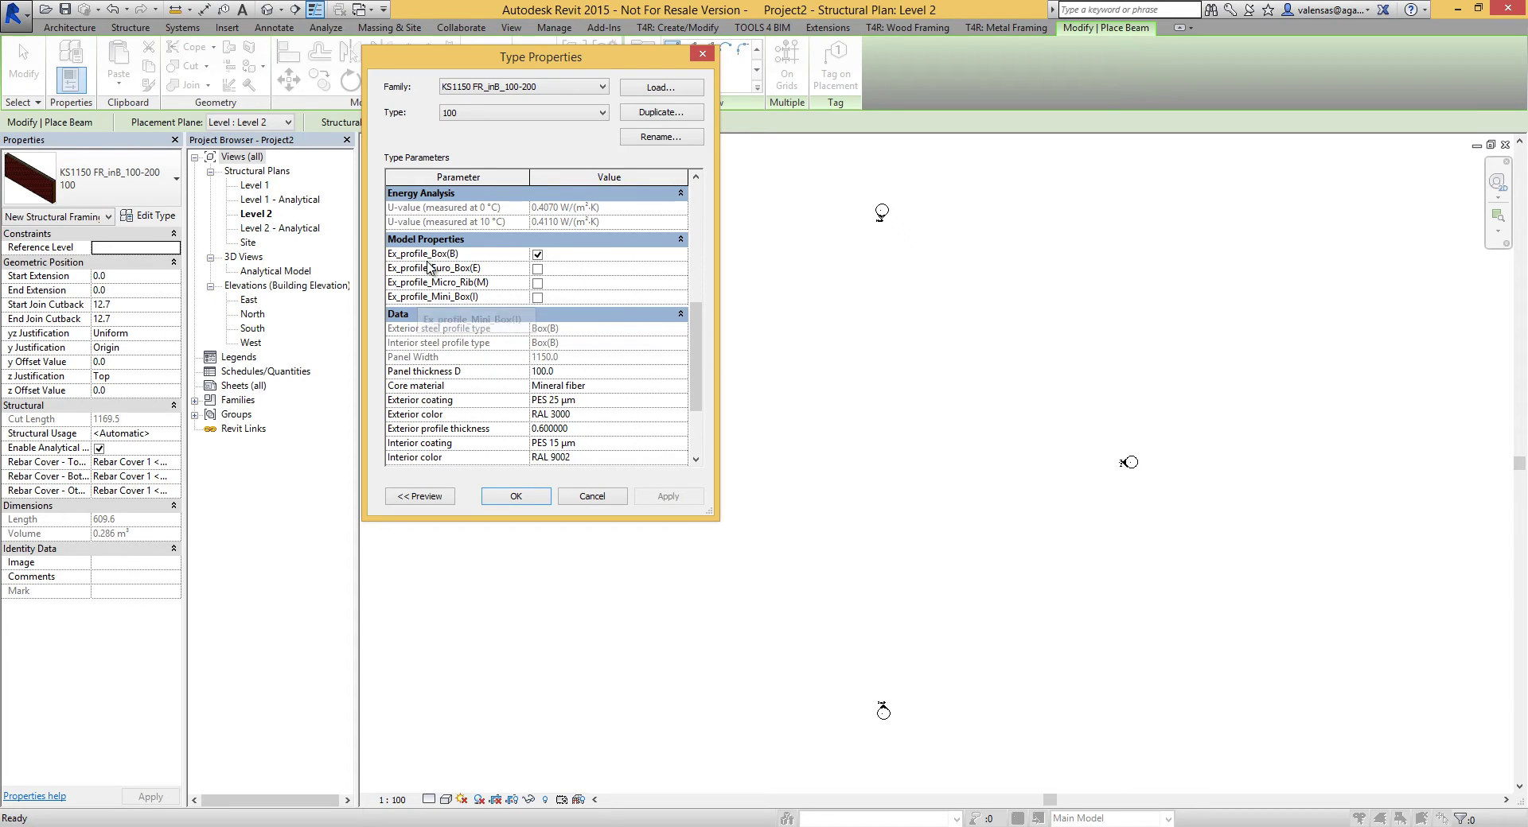
{"action": "left_click", "coordinate": [540, 255]}
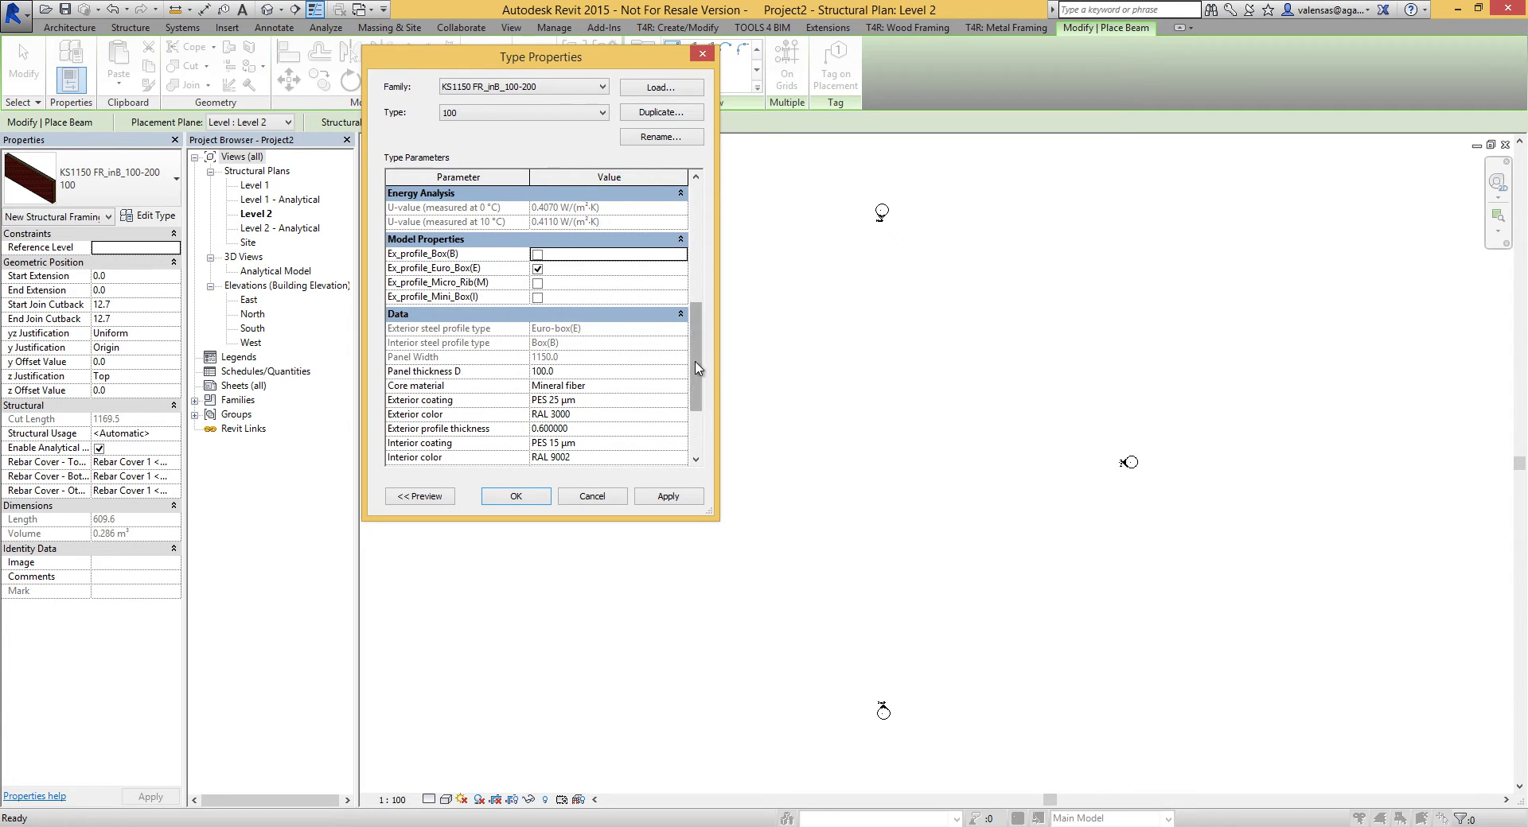
{"action": "left_click_drag", "start_coordinate": [698, 374], "coordinate": [698, 414]}
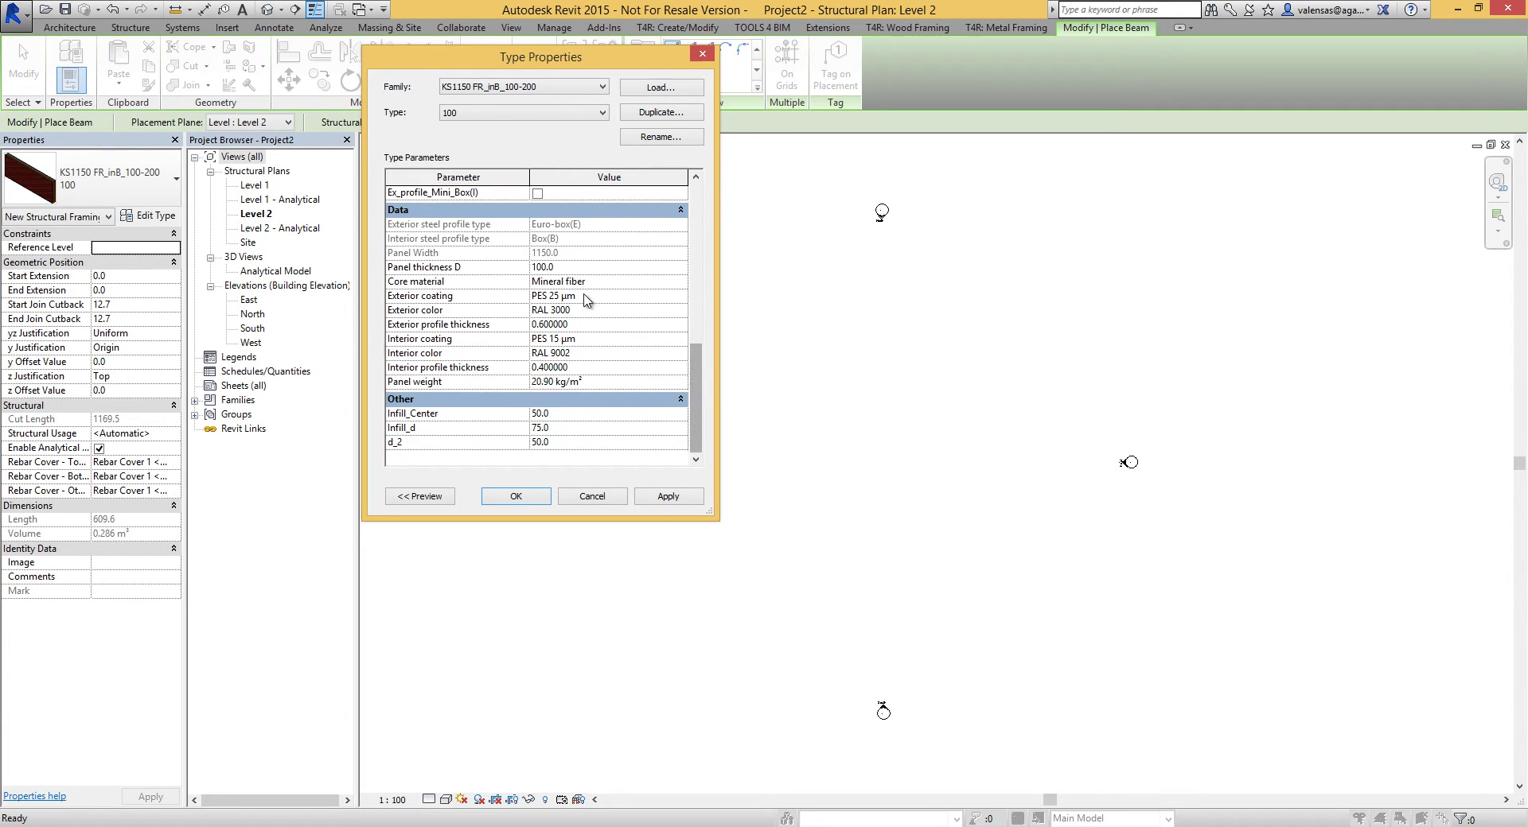
Step: Switch to panel type 120 and review its thickness, core, coating, colour and weight parameters
{"action": "left_click", "coordinate": [563, 117]}
{"action": "left_click", "coordinate": [552, 143]}
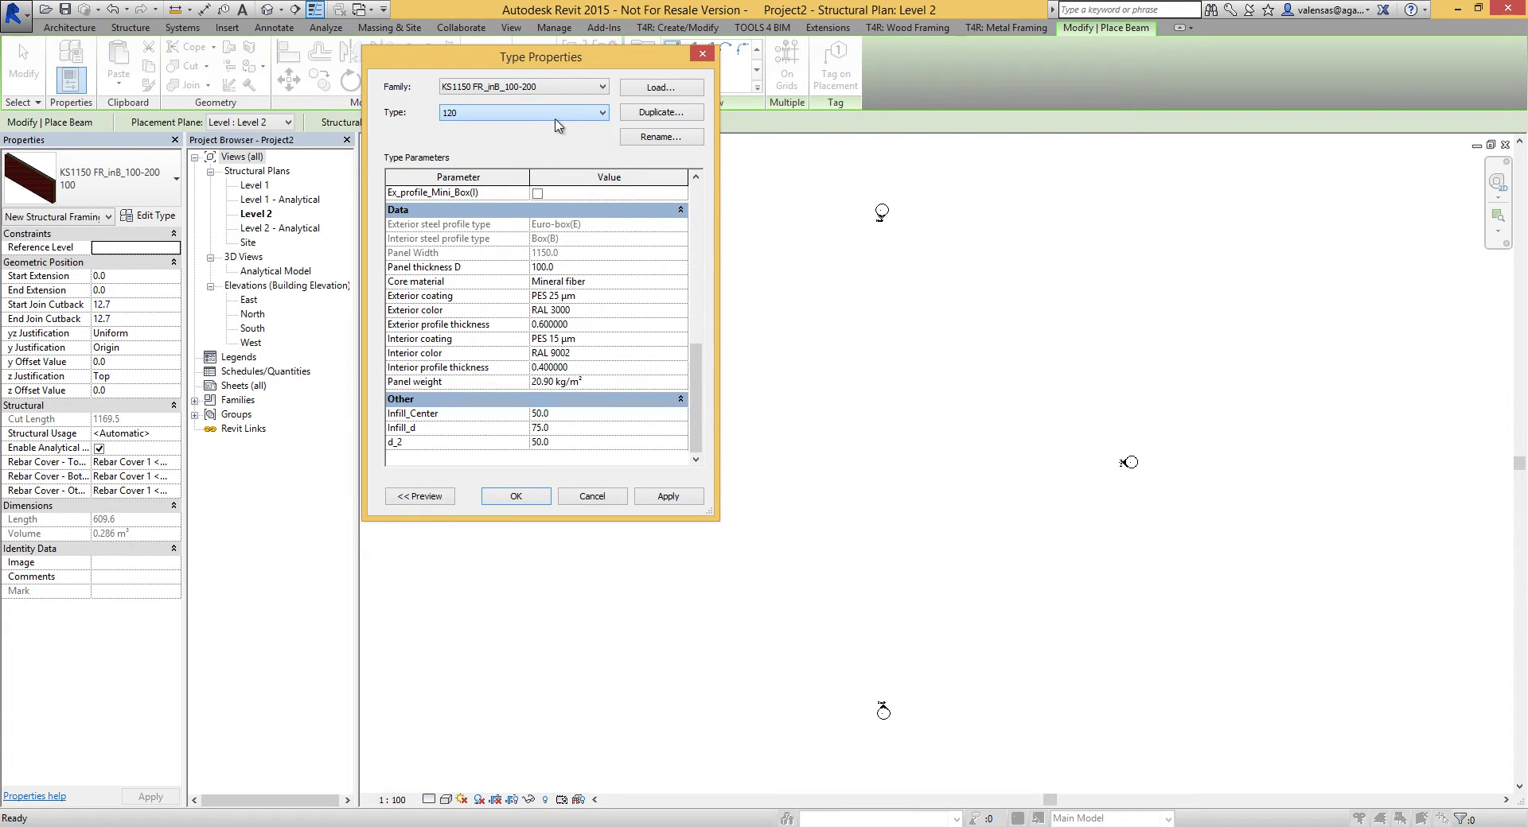
{"action": "left_click", "coordinate": [562, 117]}
{"action": "left_click", "coordinate": [563, 117]}
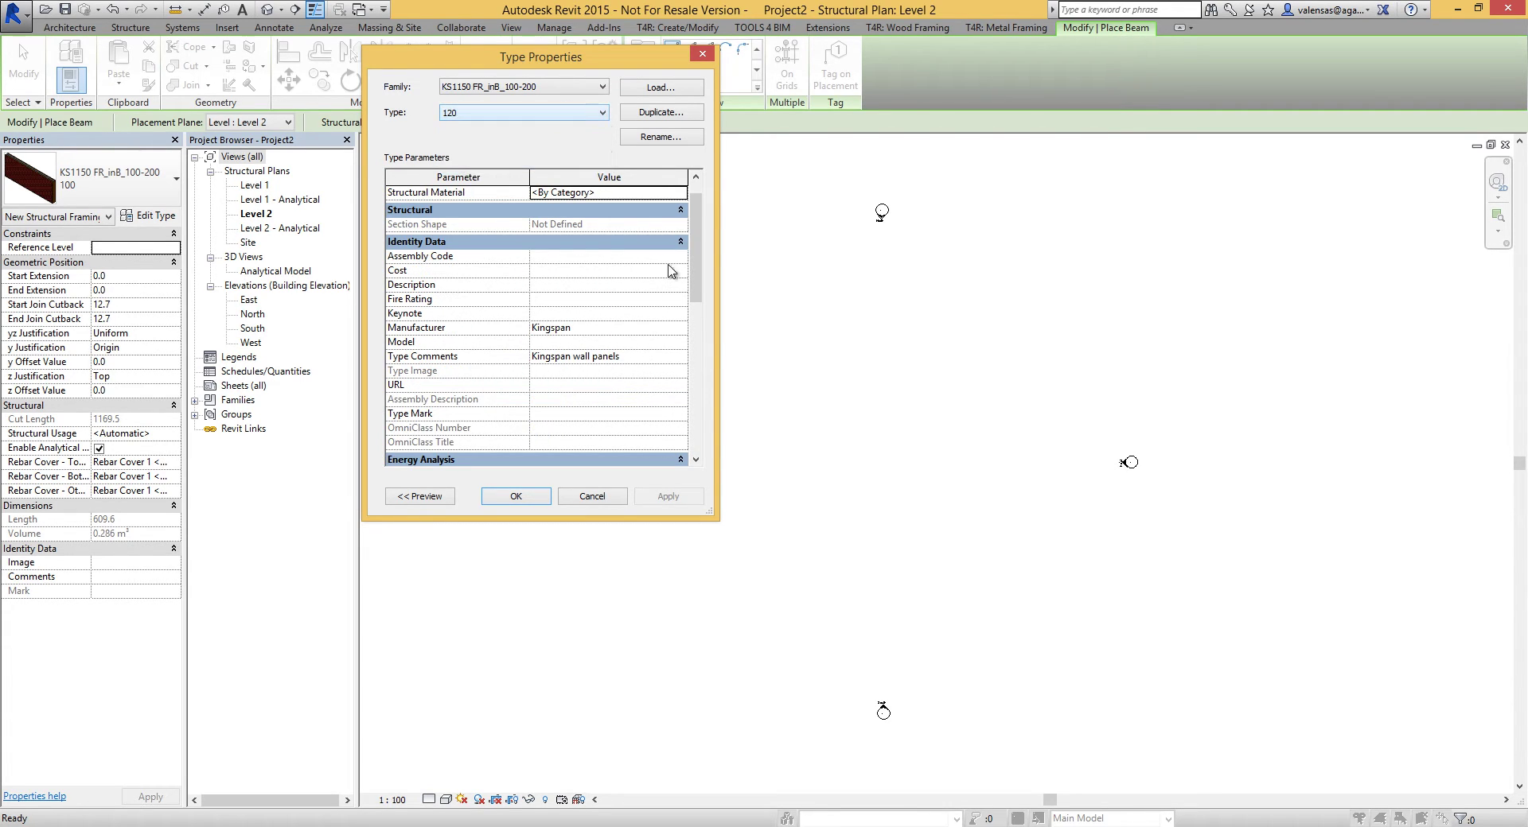
{"action": "left_click_drag", "start_coordinate": [694, 277], "coordinate": [694, 422]}
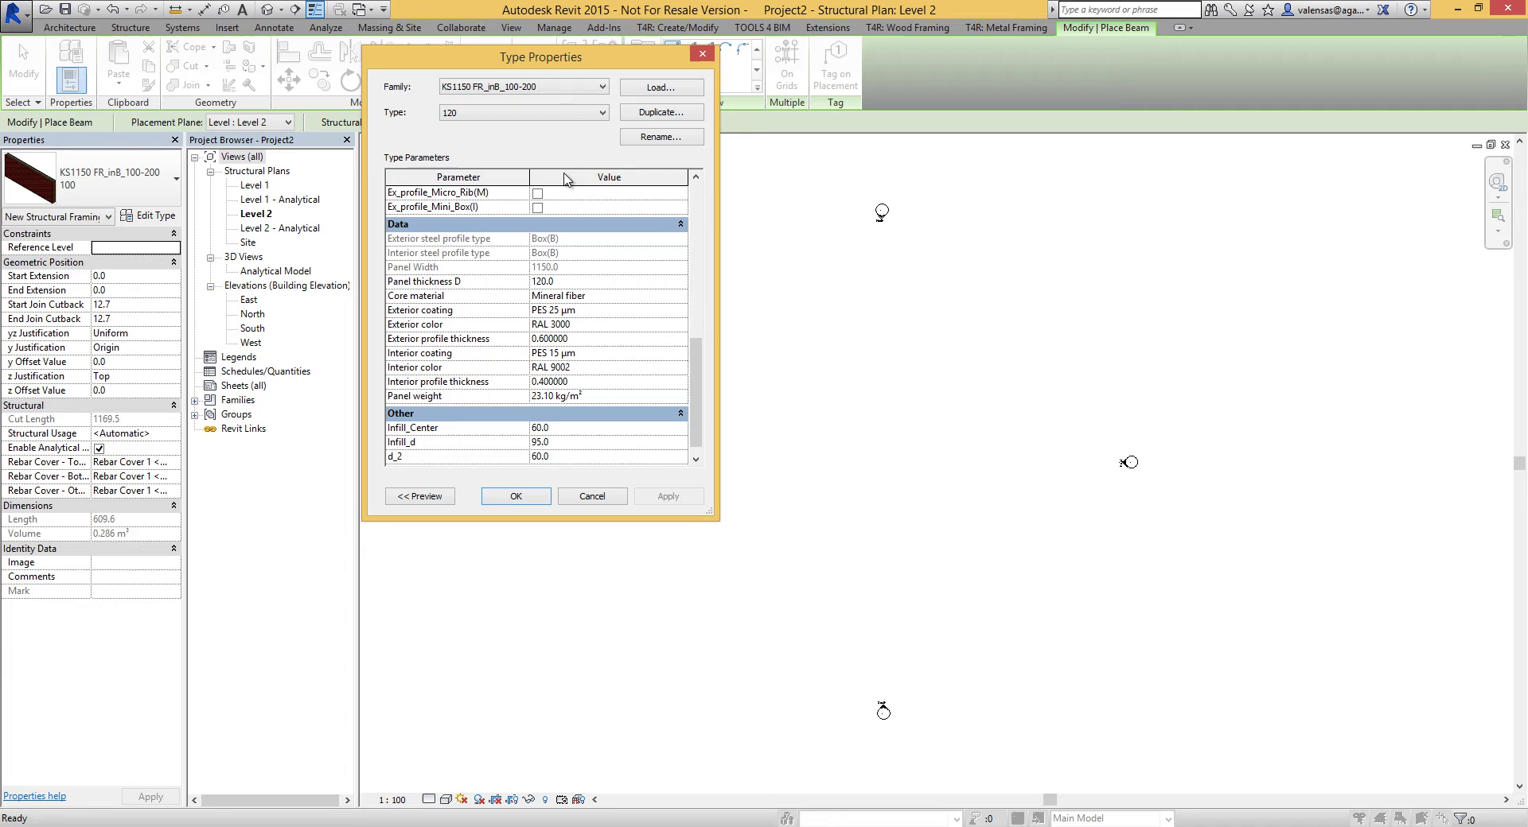
Step: Switch to panel type 175, replace its Box(B) exterior profile with Micro_Rib(M), and accept the type properties
{"action": "left_click", "coordinate": [562, 117]}
{"action": "left_click", "coordinate": [565, 175]}
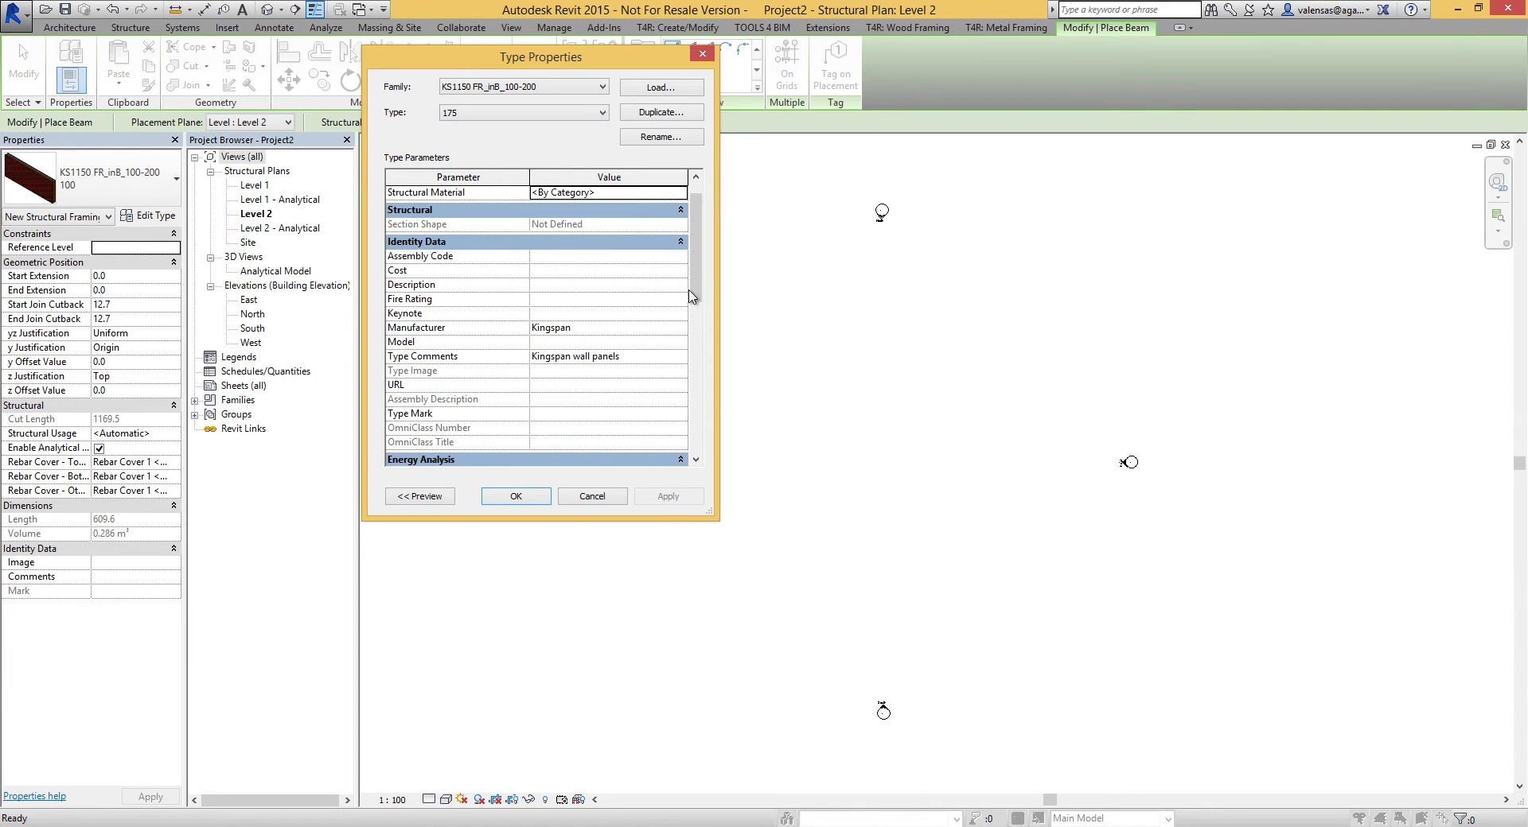
{"action": "left_click_drag", "start_coordinate": [692, 286], "coordinate": [709, 435]}
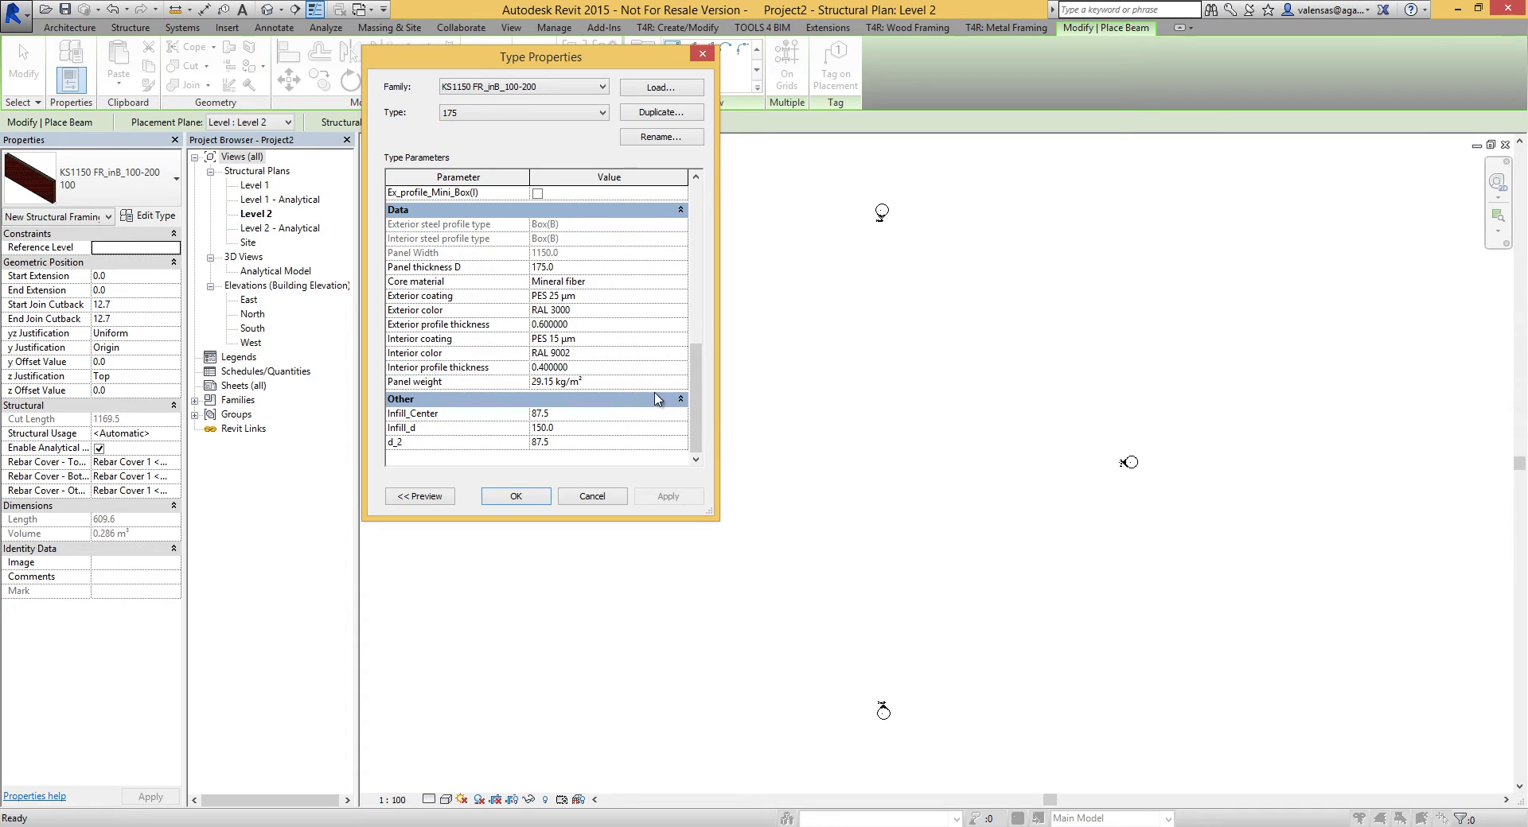
{"action": "left_click_drag", "start_coordinate": [696, 431], "coordinate": [697, 350]}
{"action": "left_click", "coordinate": [537, 342]}
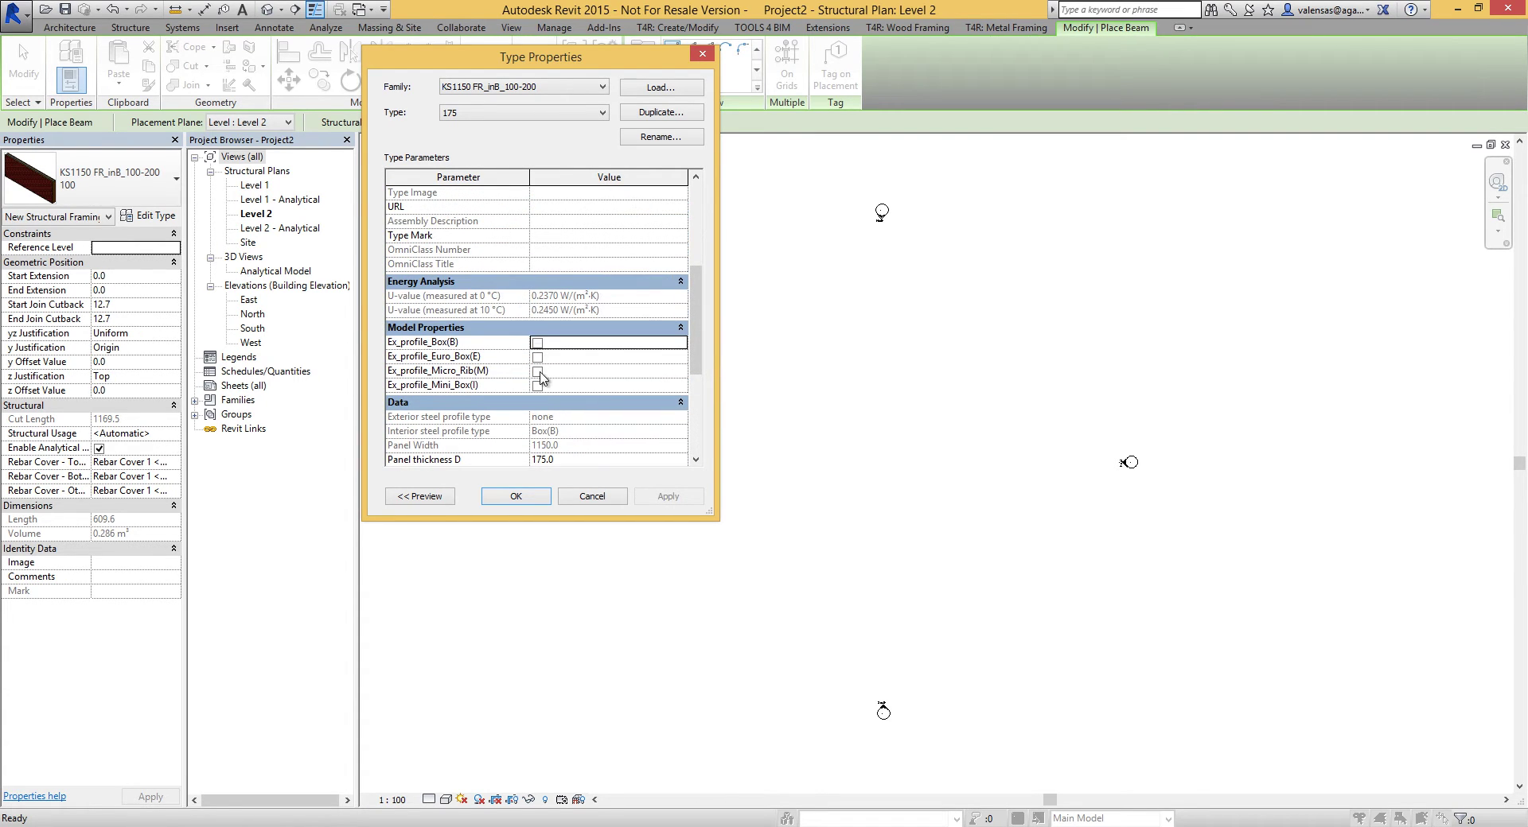
{"action": "left_click", "coordinate": [538, 372]}
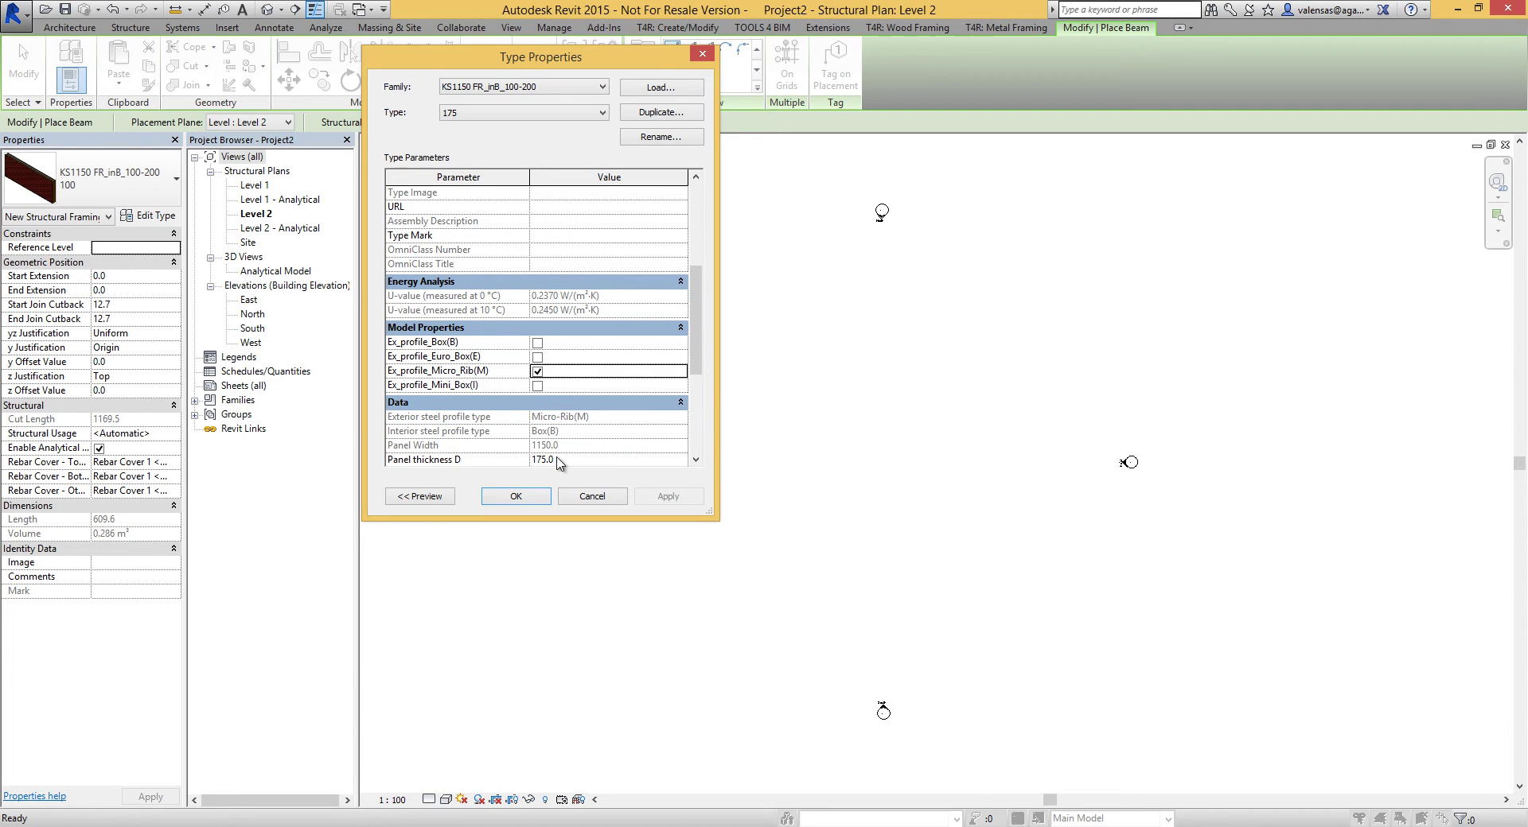
{"action": "left_click", "coordinate": [531, 499]}
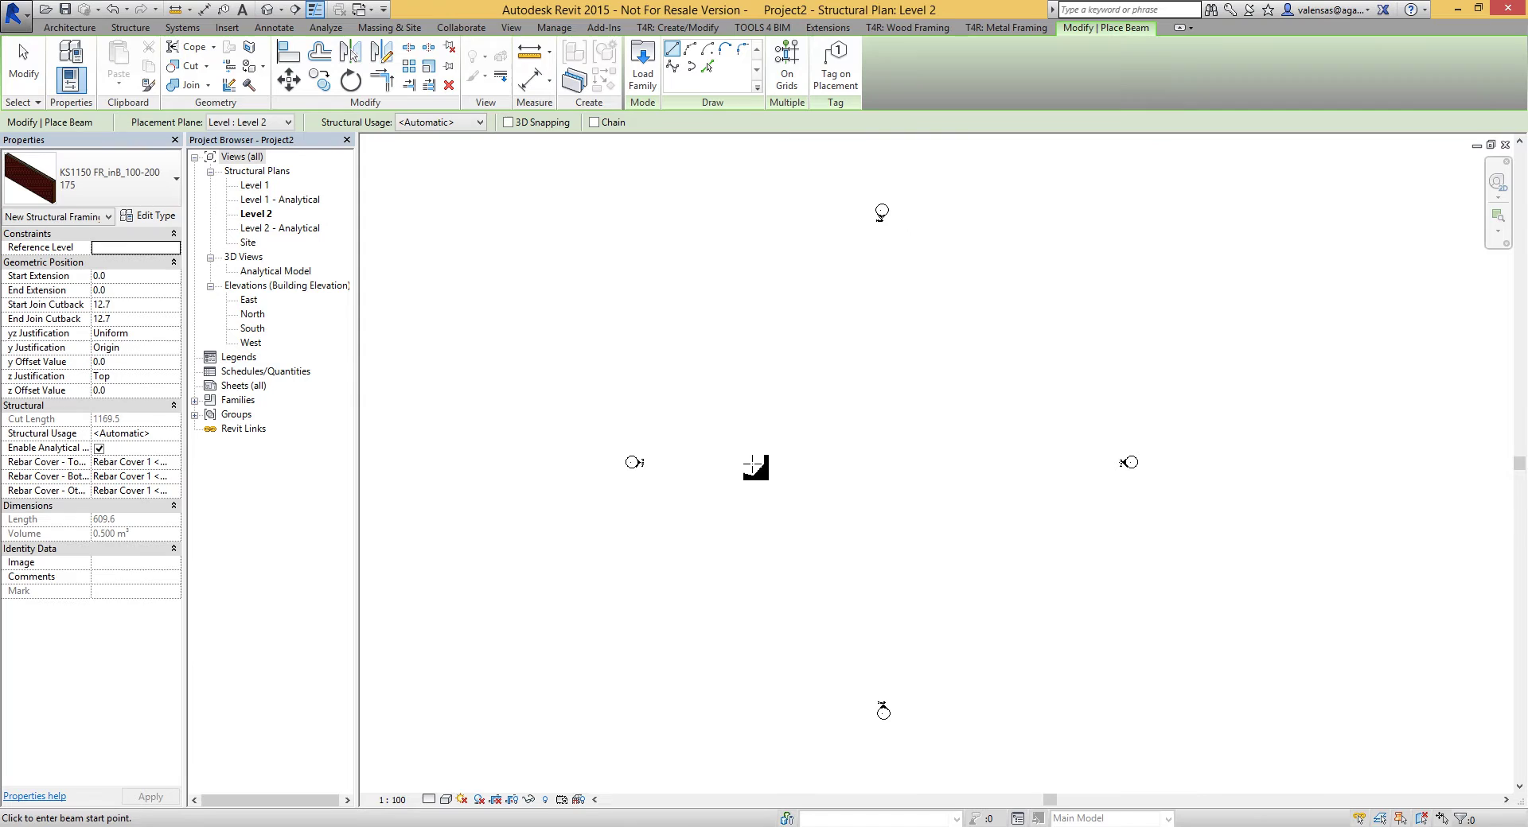
Step: Place one horizontal type 175 panel 5000 mm long between the west and east elevation markers on Level 2
{"action": "left_click", "coordinate": [725, 451]}
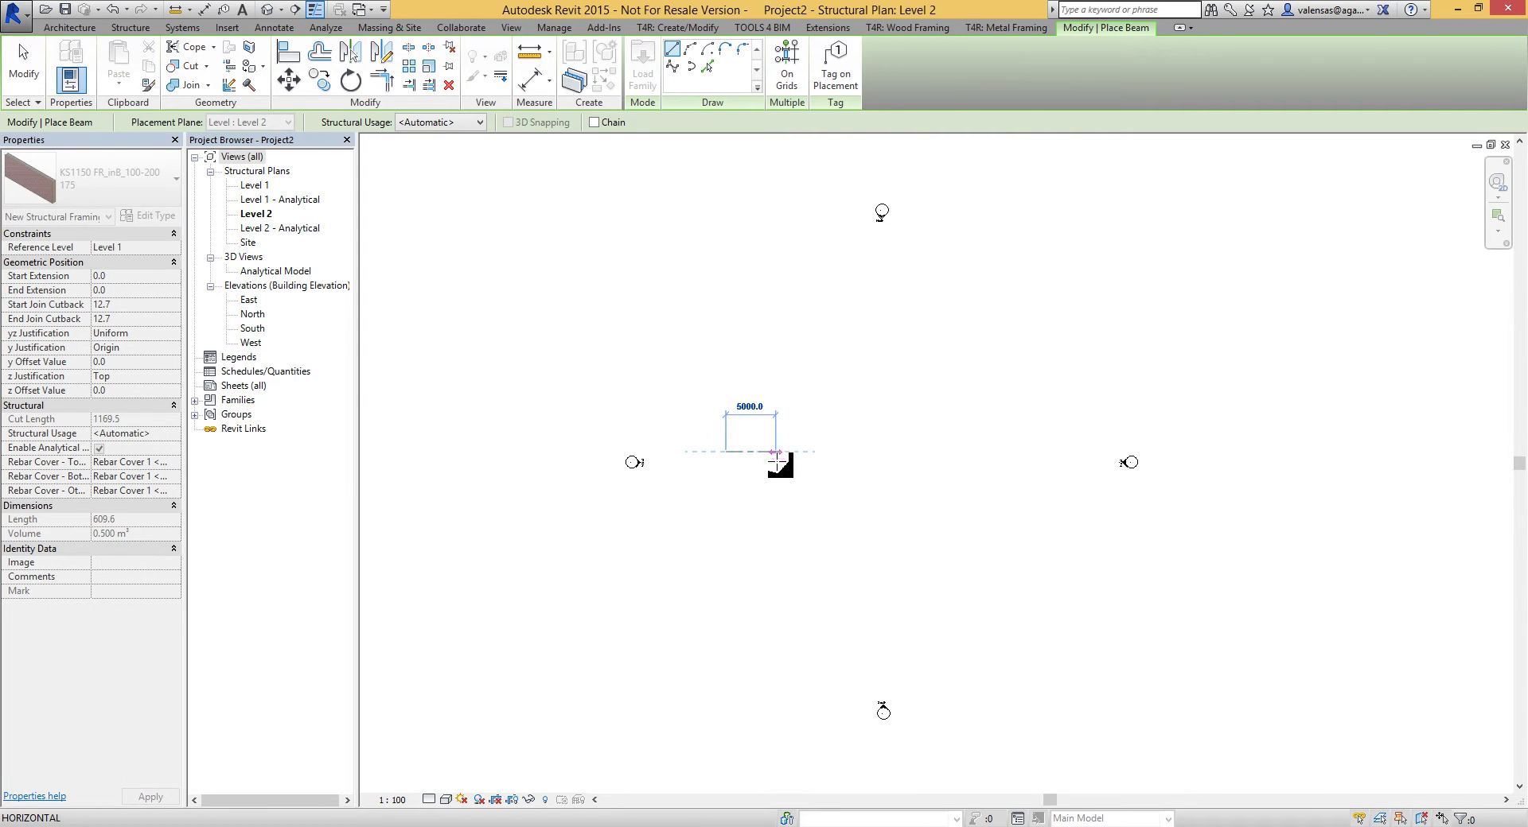
{"action": "key", "text": "Return"}
{"action": "key", "text": "Escape"}
{"action": "key", "text": "Escape"}
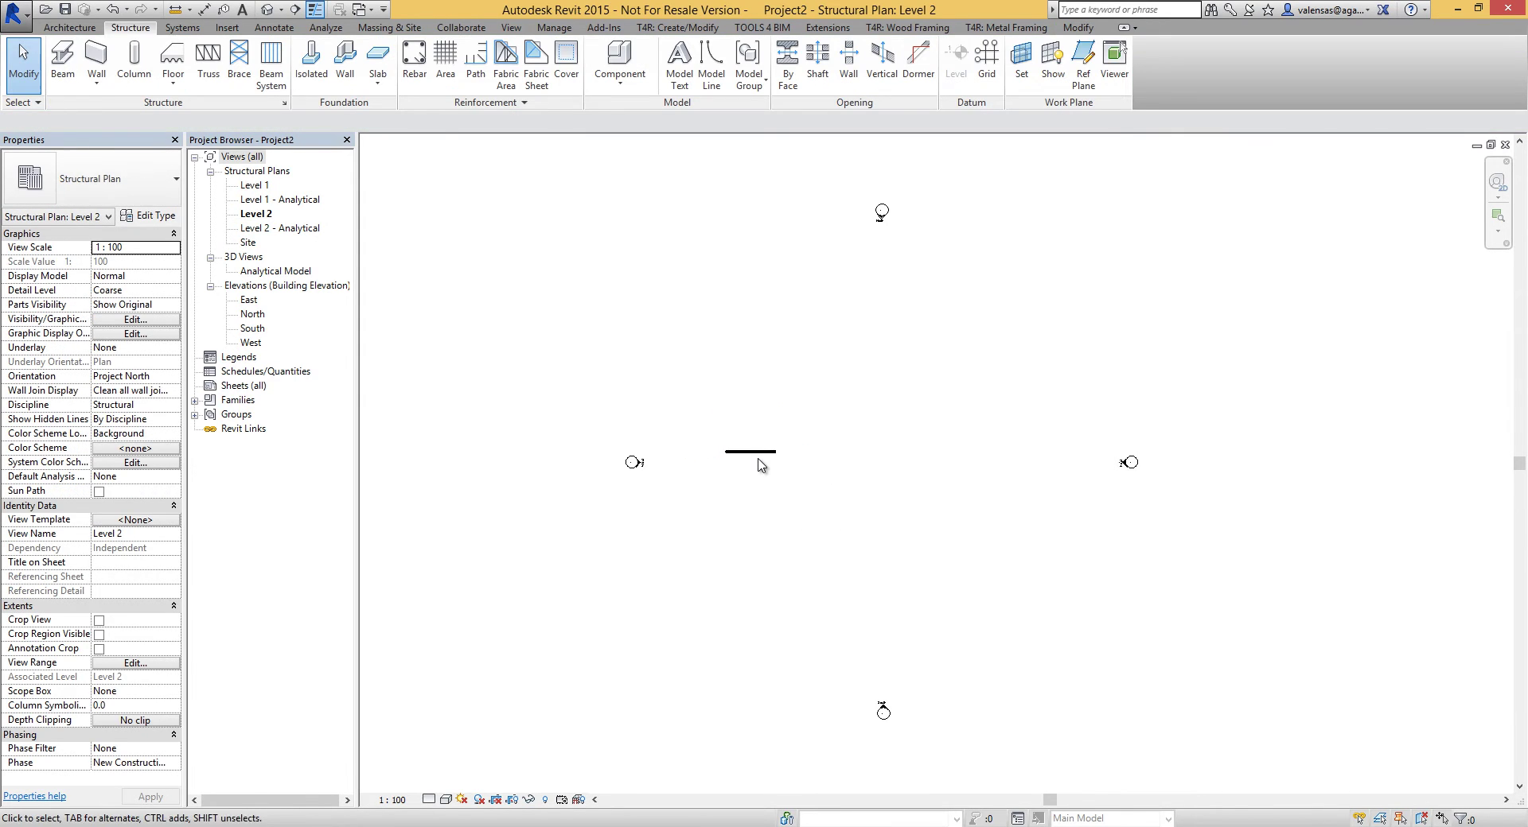
Step: Cut a building section vertically across the middle of the panel, reduce its far clip offset to about 1225 mm, and open the section view
{"action": "scroll", "coordinate": [760, 463], "scroll_direction": "up", "scroll_amount": 3}
{"action": "scroll", "coordinate": [733, 481], "scroll_direction": "down", "scroll_amount": 2}
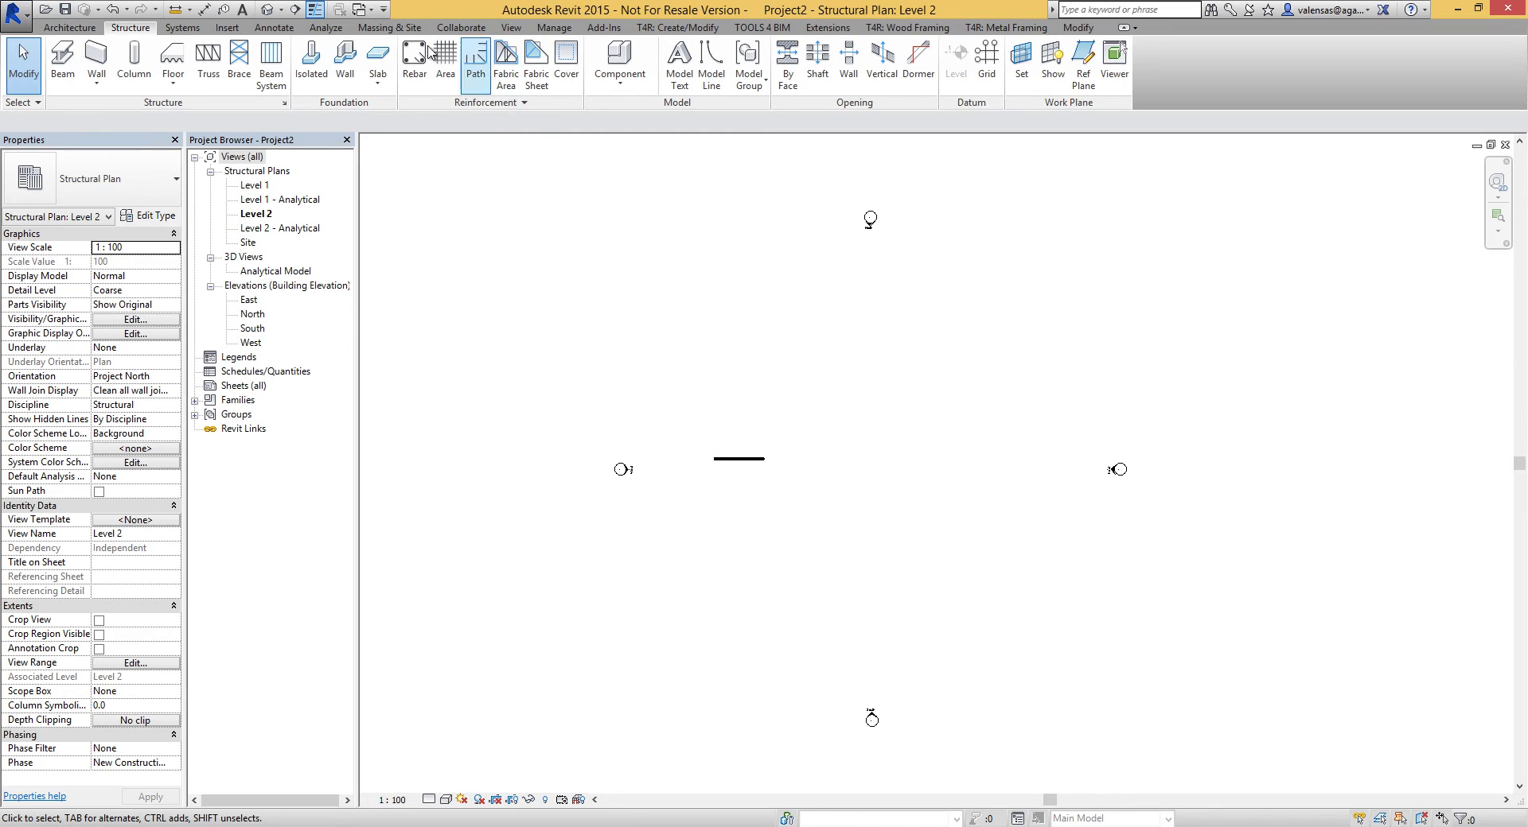
{"action": "left_click", "coordinate": [295, 10]}
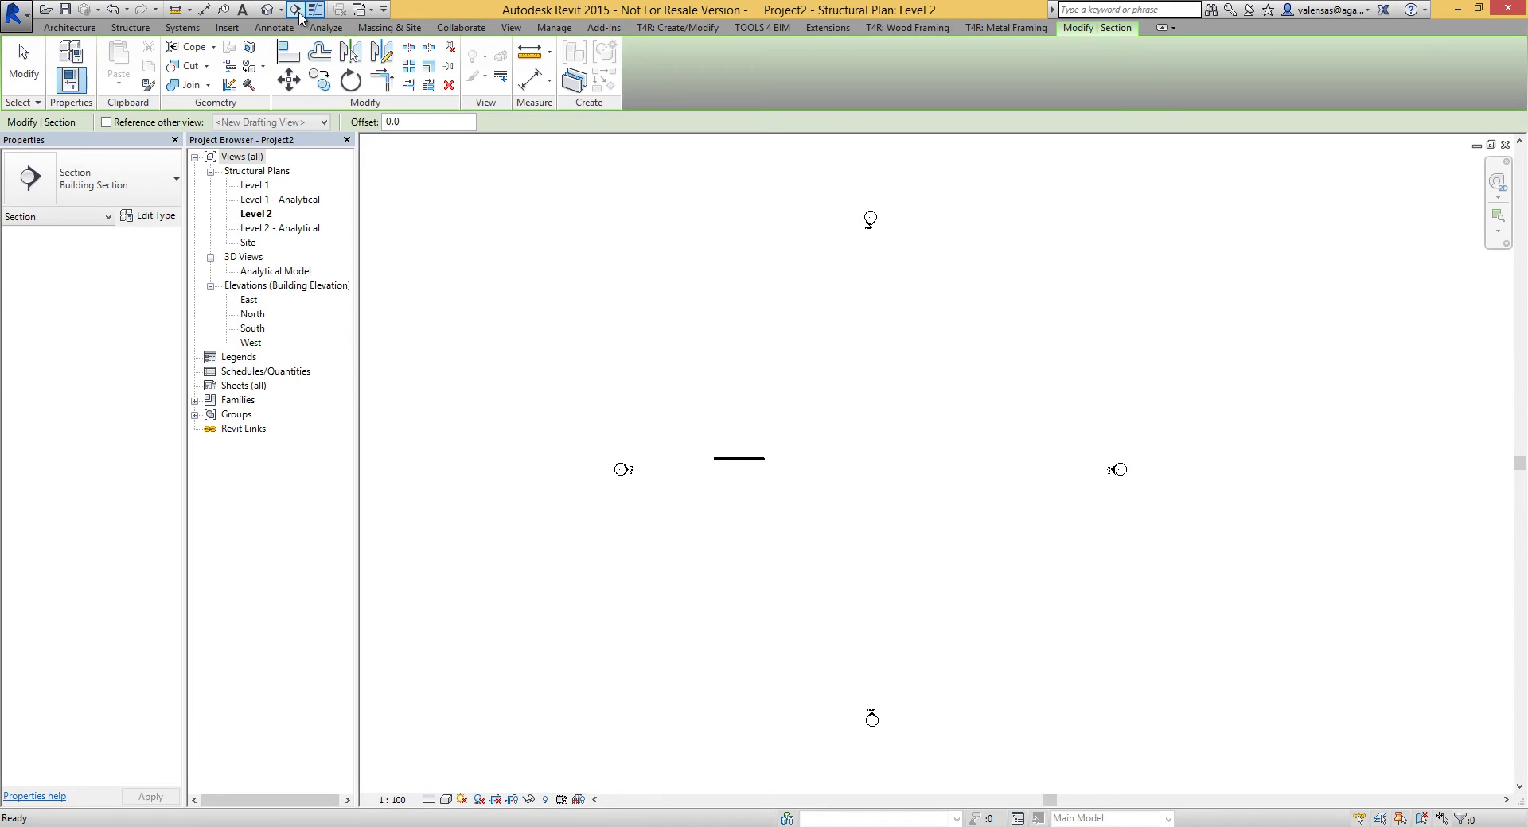
{"action": "left_click", "coordinate": [741, 494]}
{"action": "left_click", "coordinate": [742, 432]}
{"action": "scroll", "coordinate": [741, 478], "scroll_direction": "up", "scroll_amount": 2}
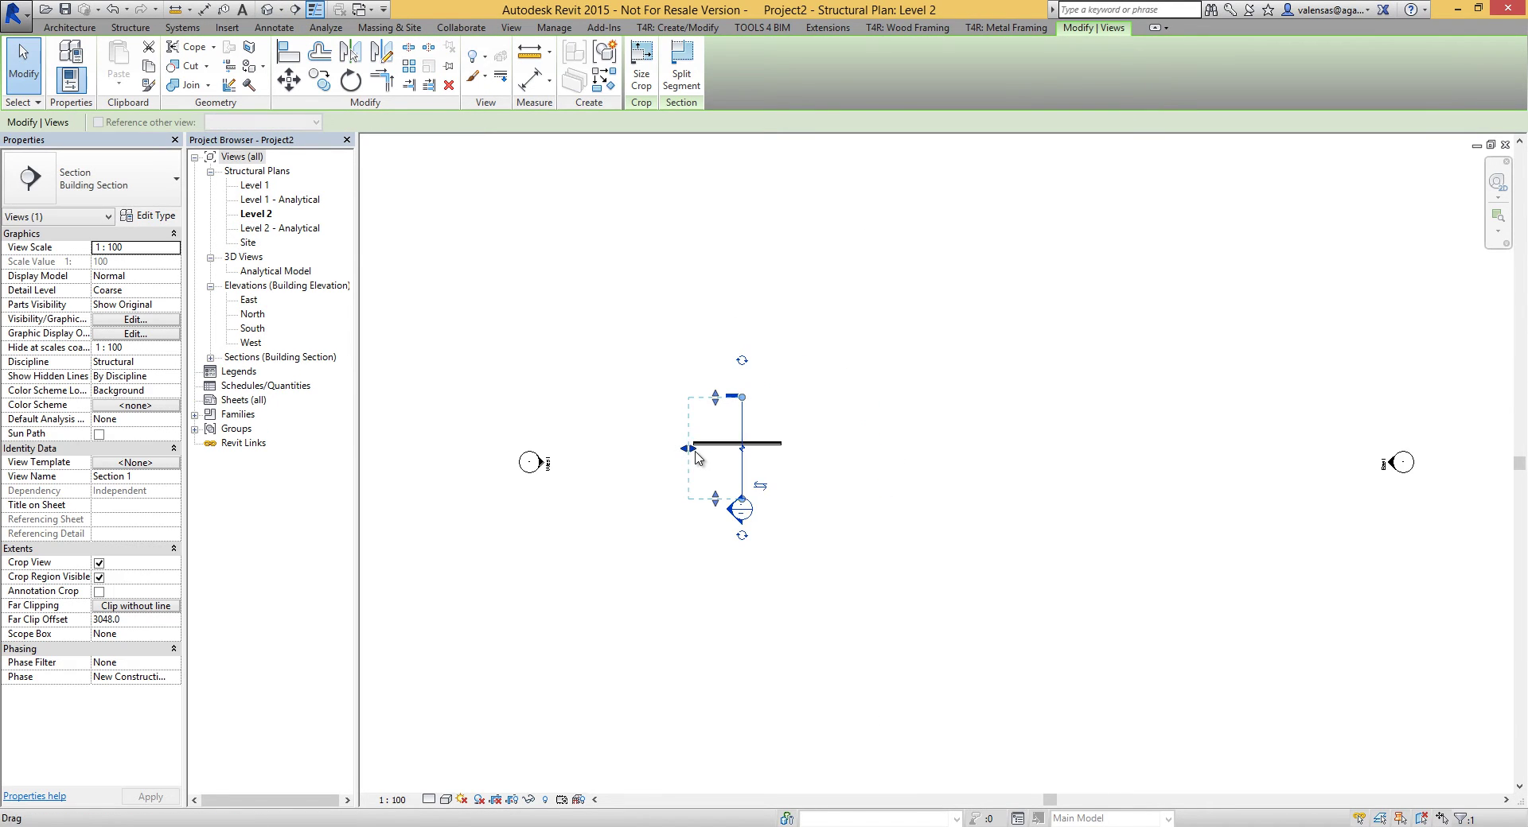
{"action": "left_click", "coordinate": [786, 574]}
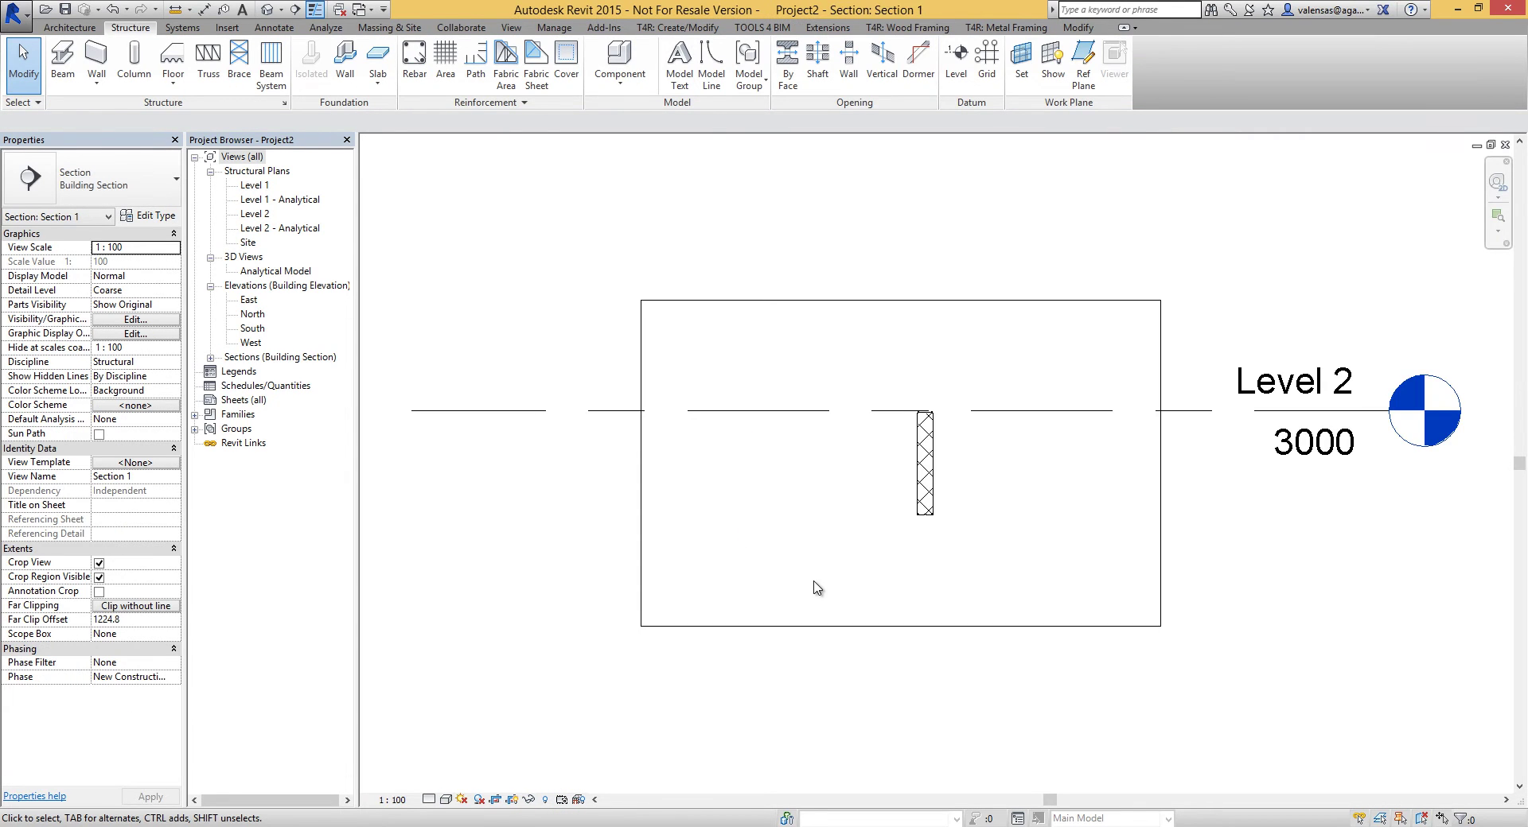
Step: Change the type of the panel shown in the section view from the KS1150 FR_inB_100-200 family to 120
{"action": "scroll", "coordinate": [986, 557], "scroll_direction": "up", "scroll_amount": 4}
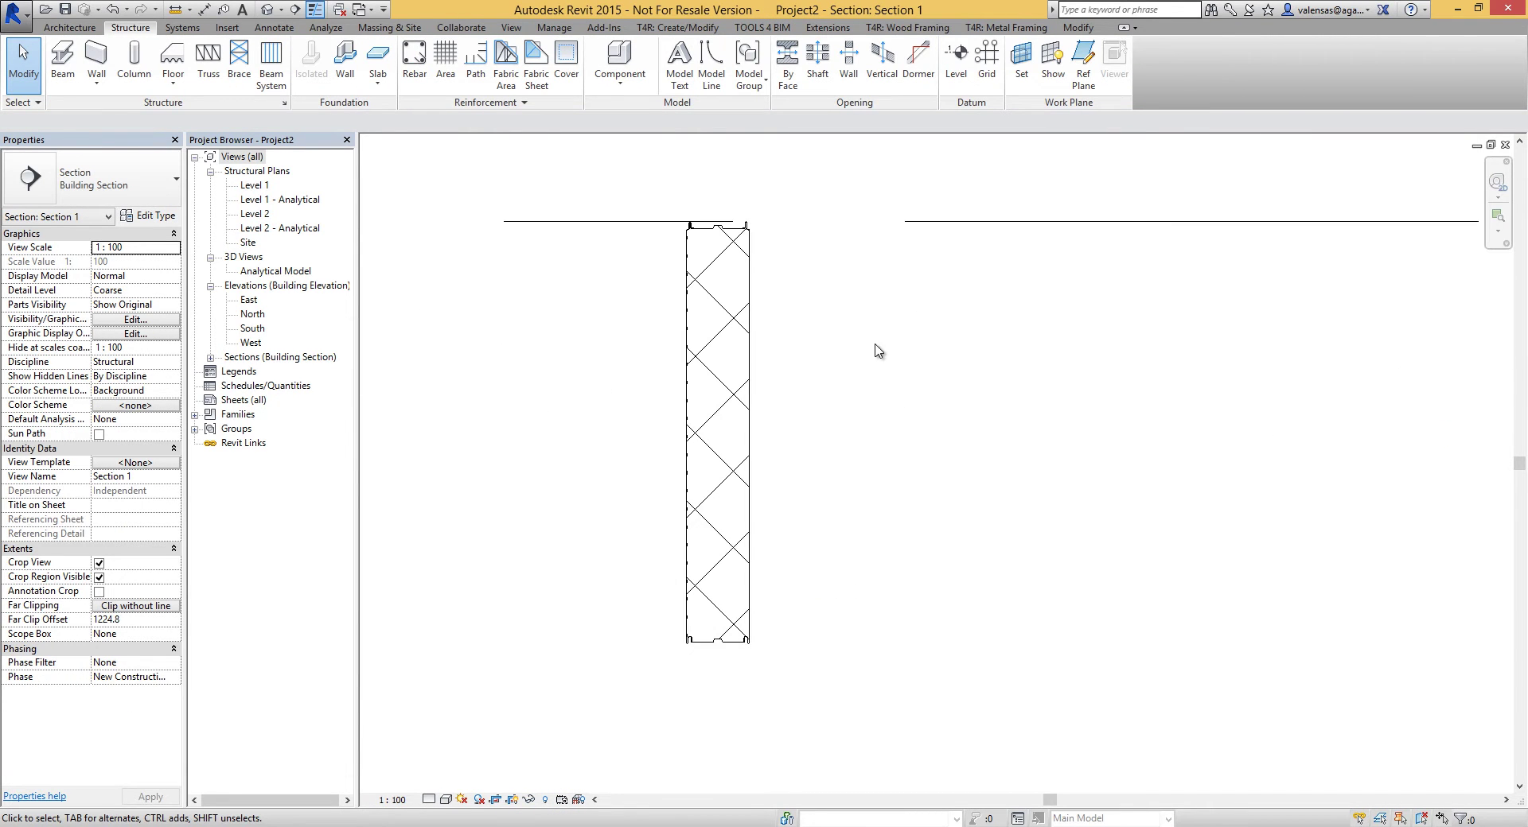
{"action": "scroll", "coordinate": [755, 288], "scroll_direction": "up", "scroll_amount": 2}
{"action": "scroll", "coordinate": [770, 136], "scroll_direction": "up", "scroll_amount": 2}
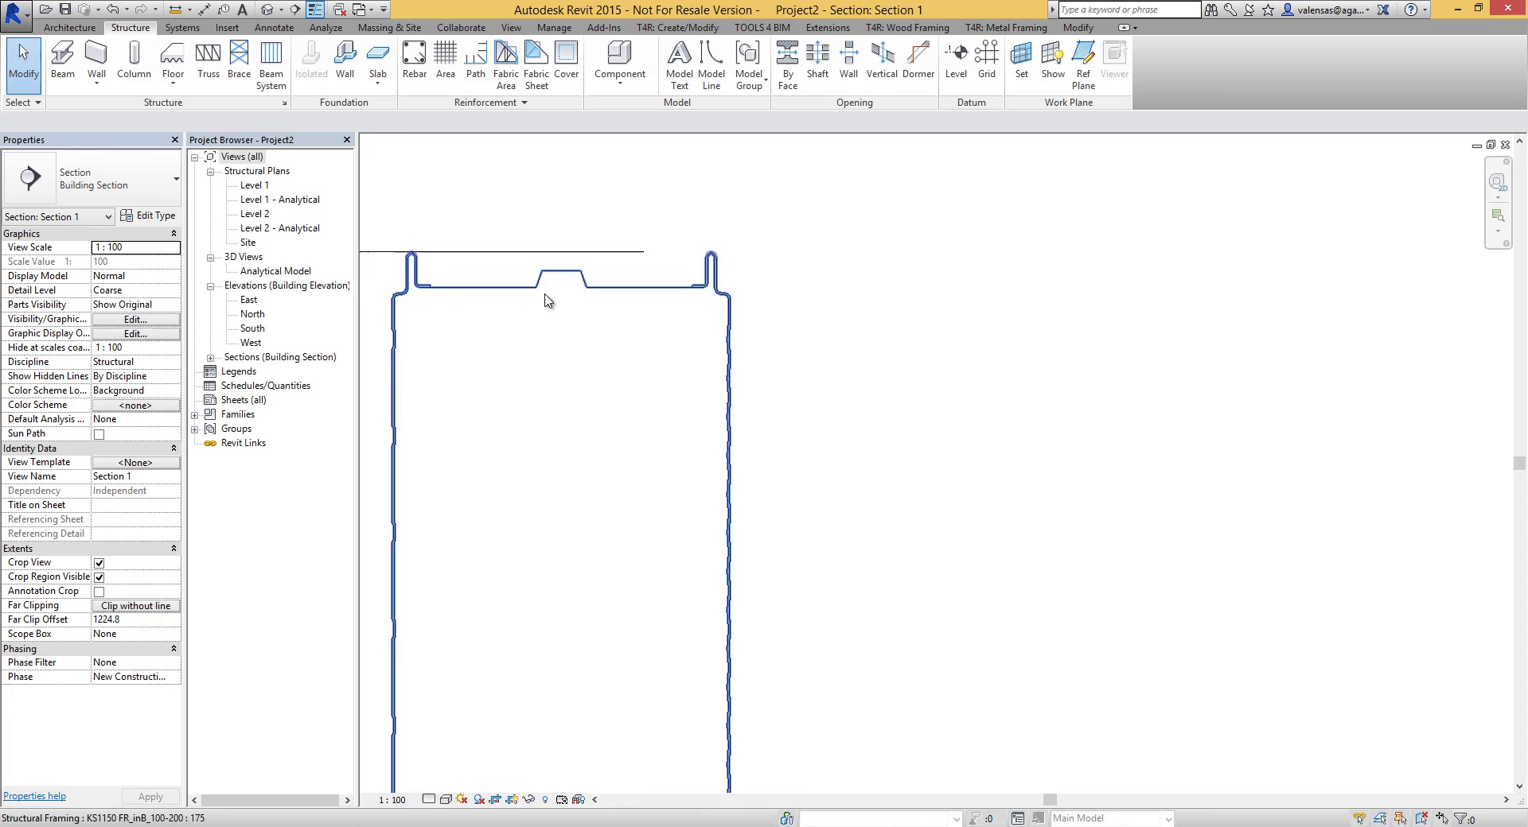
{"action": "scroll", "coordinate": [807, 377], "scroll_direction": "down", "scroll_amount": 4}
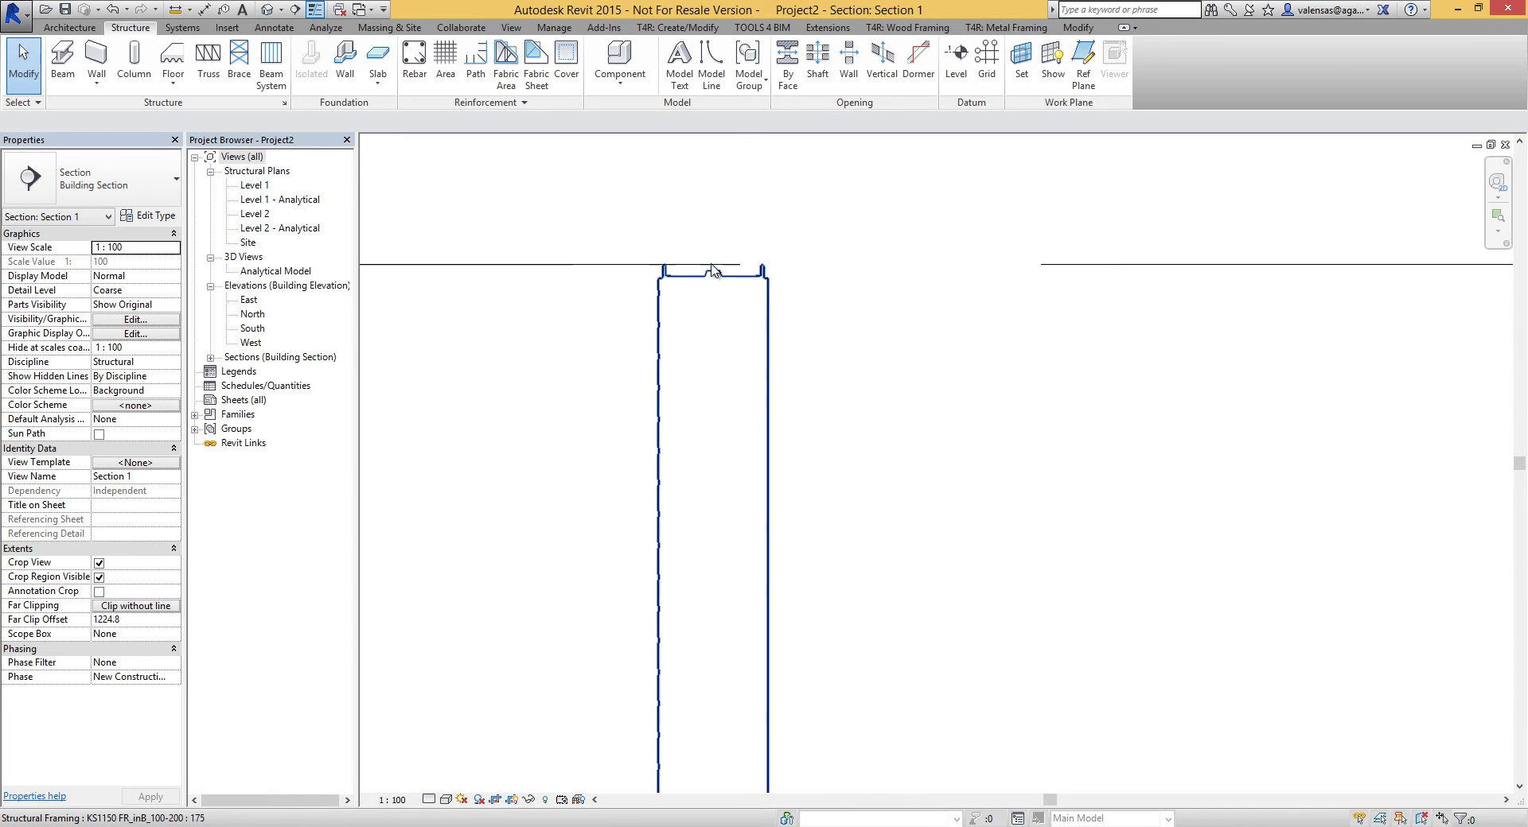
{"action": "left_click", "coordinate": [738, 388]}
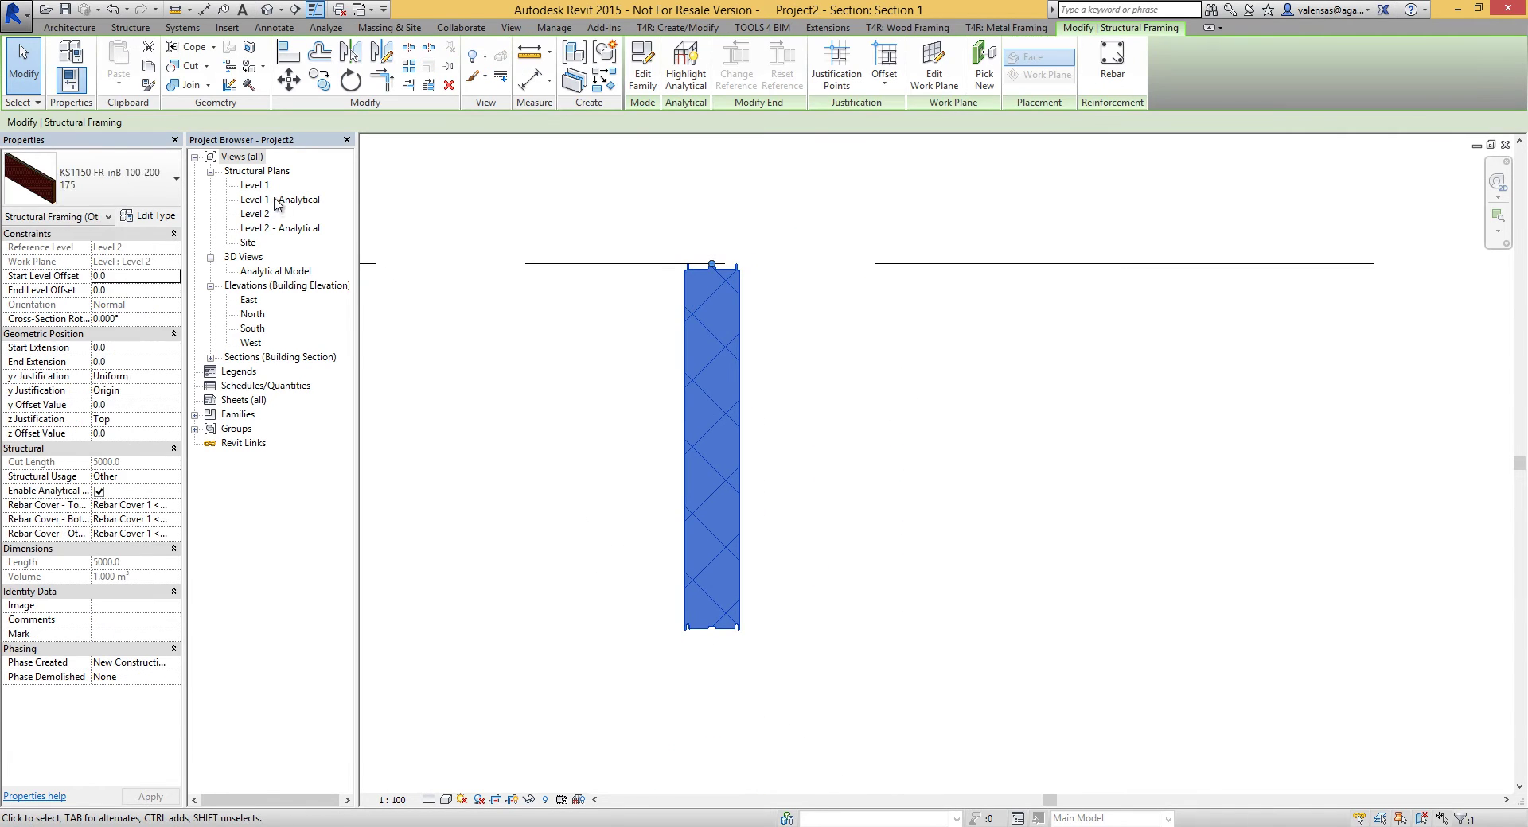
{"action": "left_click", "coordinate": [93, 184]}
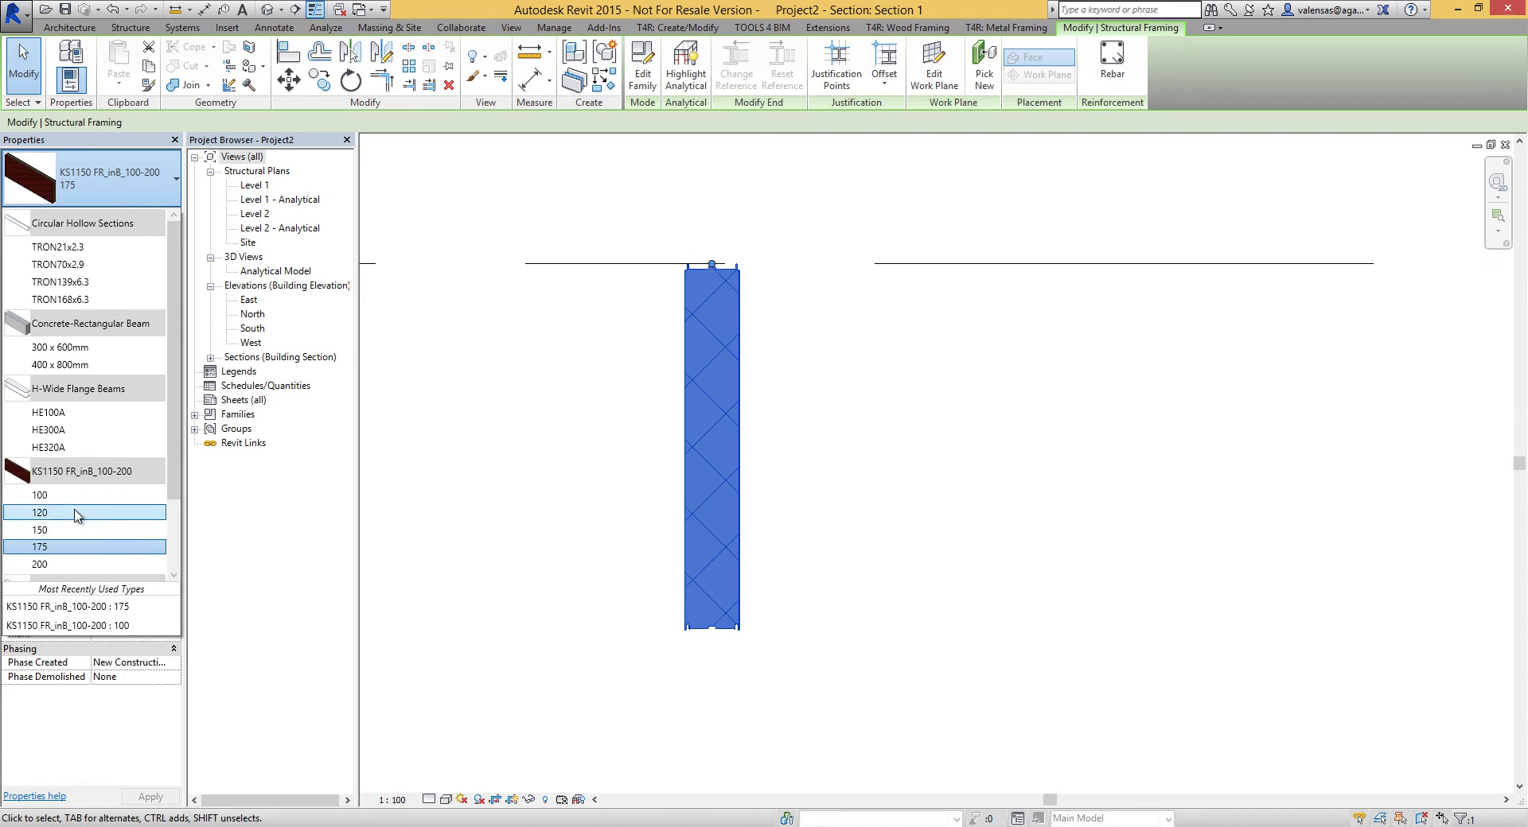
{"action": "left_click", "coordinate": [411, 470]}
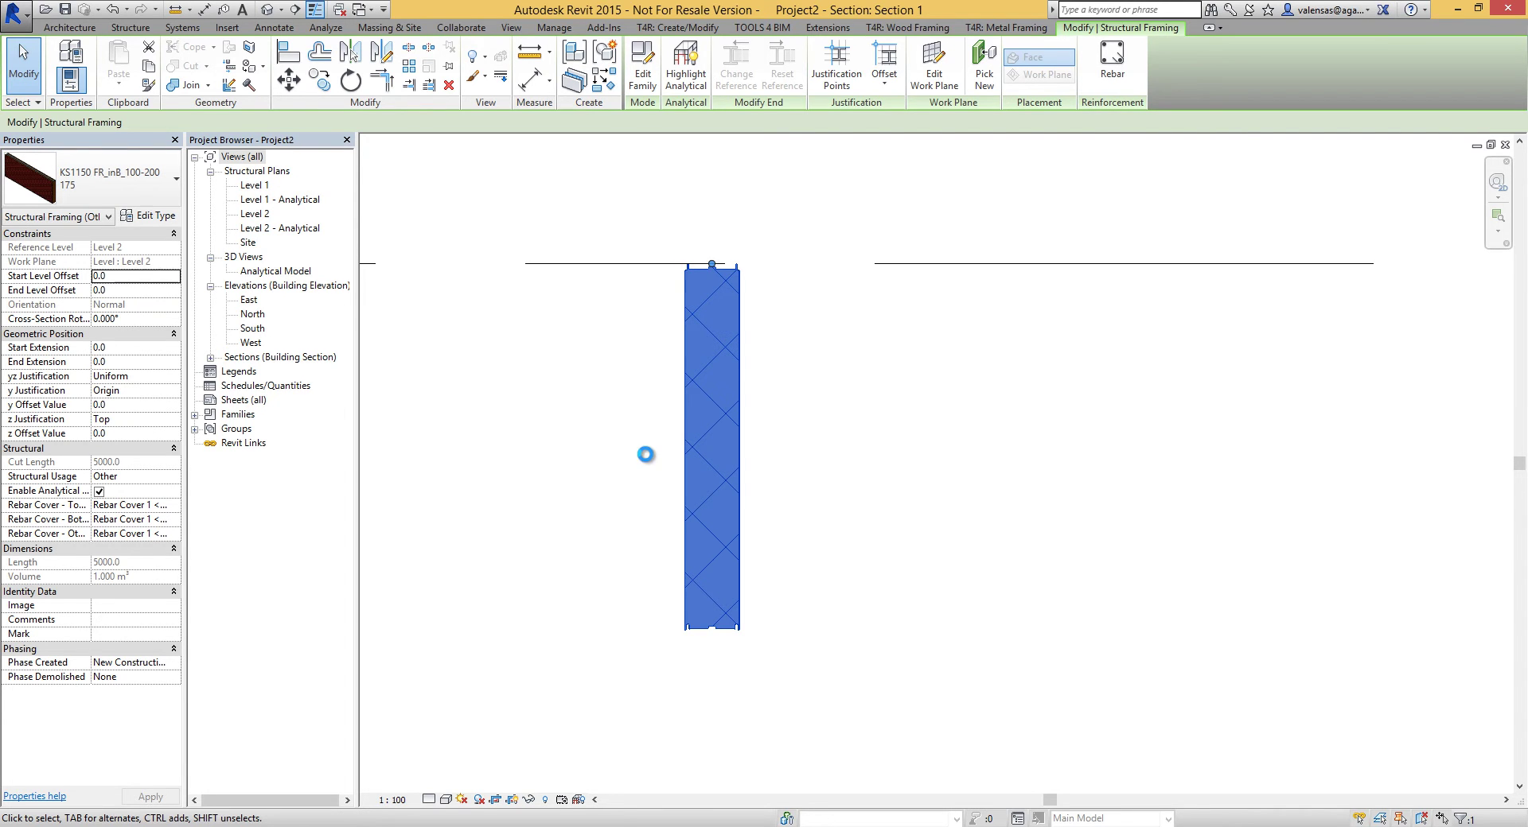
{"action": "left_click", "coordinate": [764, 487]}
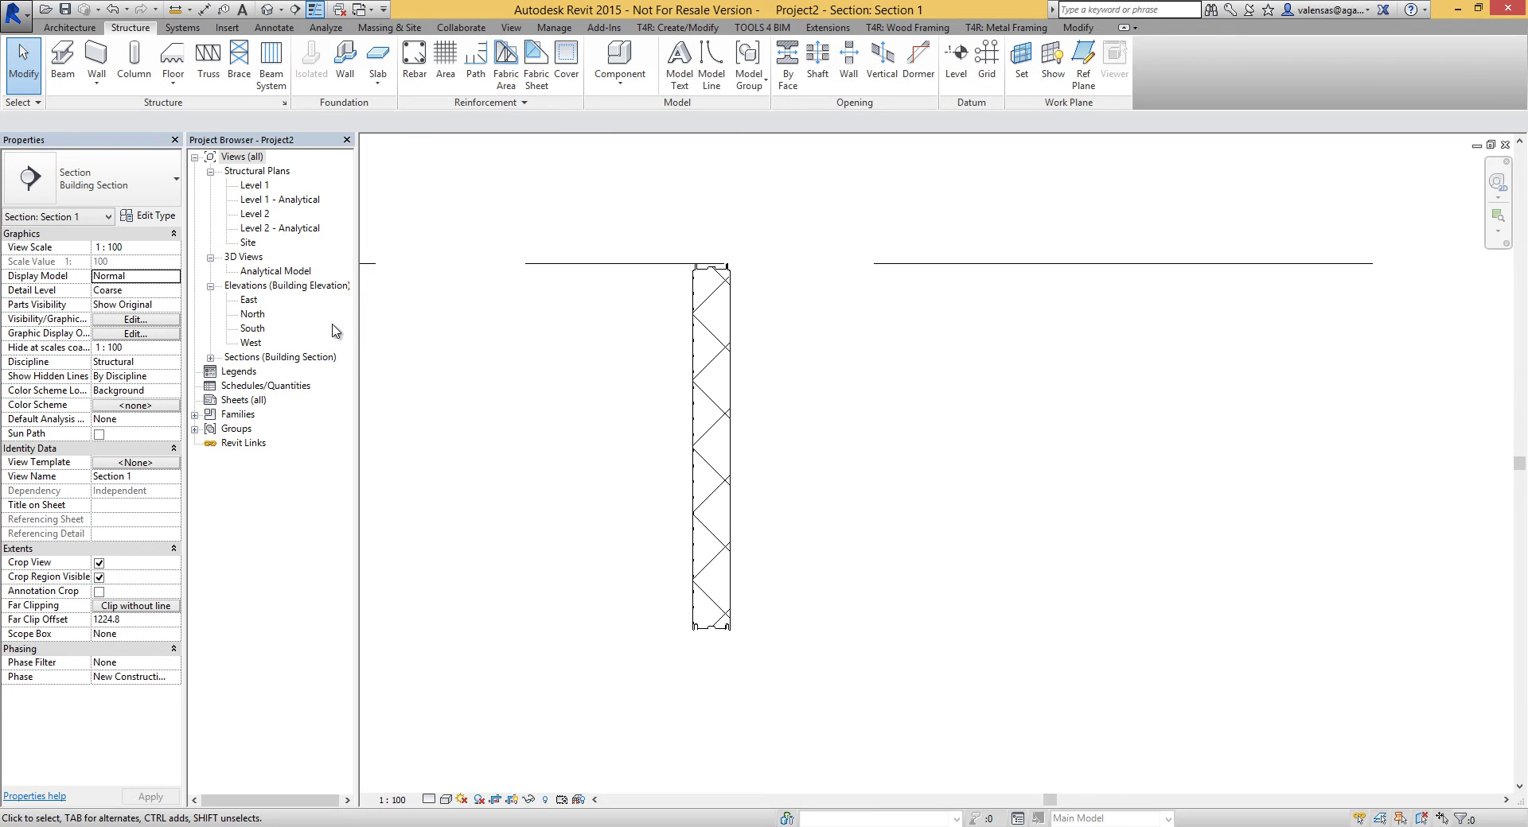
Step: Copy the type 120 panel 1150 mm vertically upward in the section and inspect the joint between the two stacked panels
{"action": "left_click", "coordinate": [728, 438]}
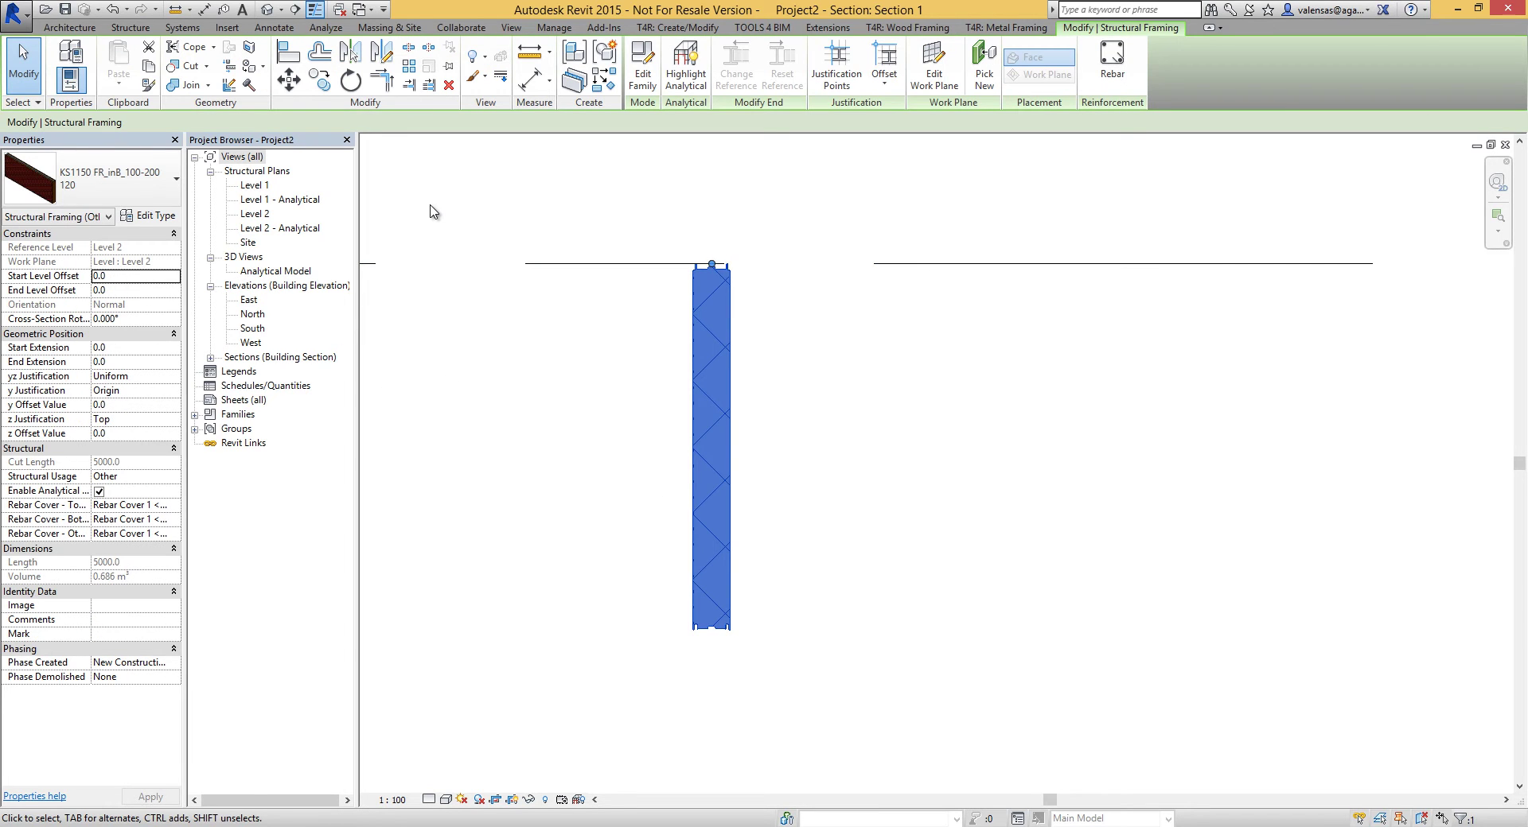
{"action": "left_click", "coordinate": [320, 81]}
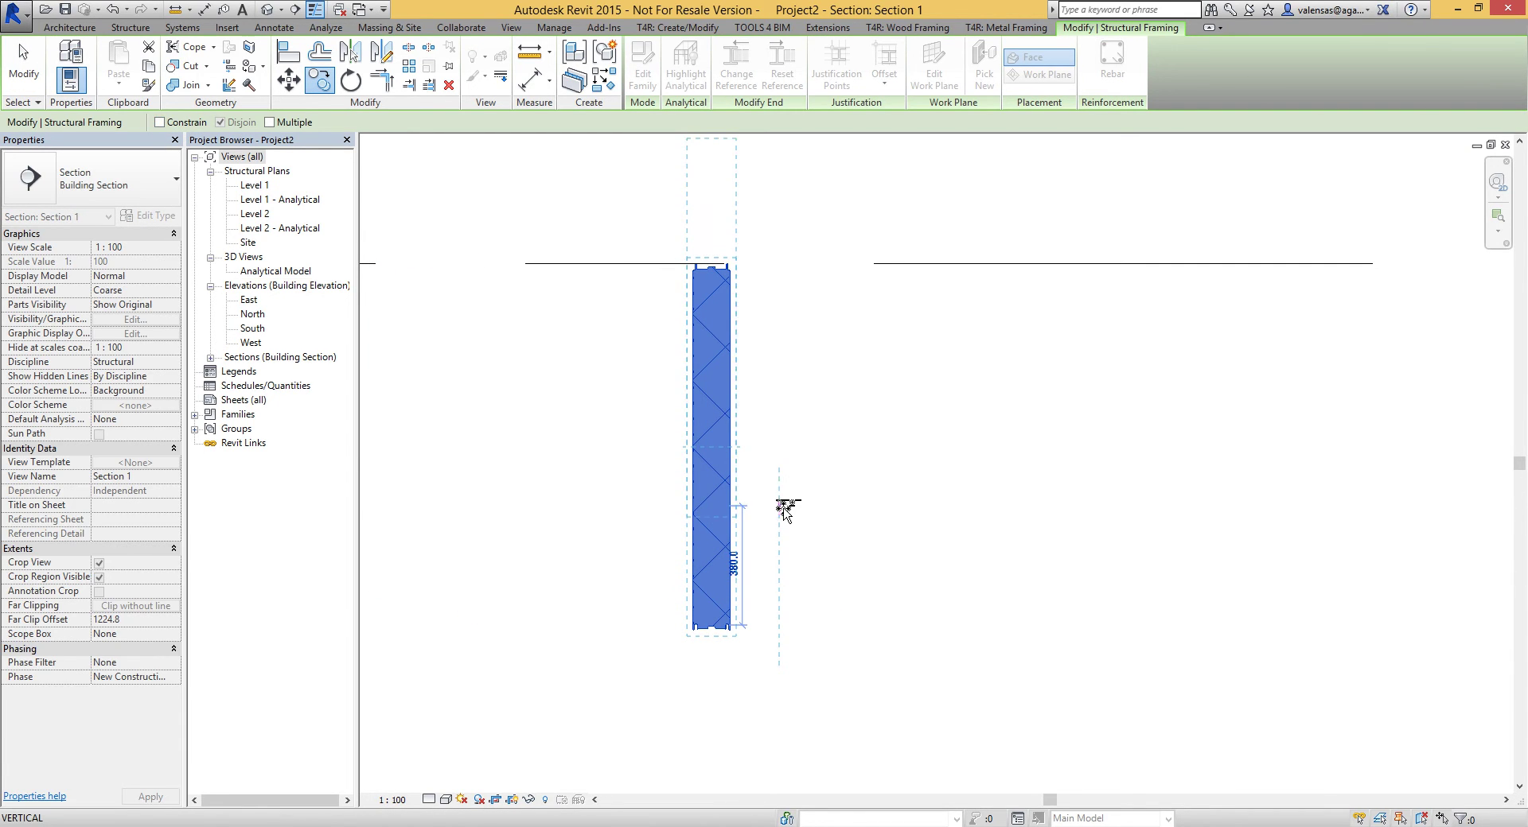
{"action": "type", "text": "1150"}
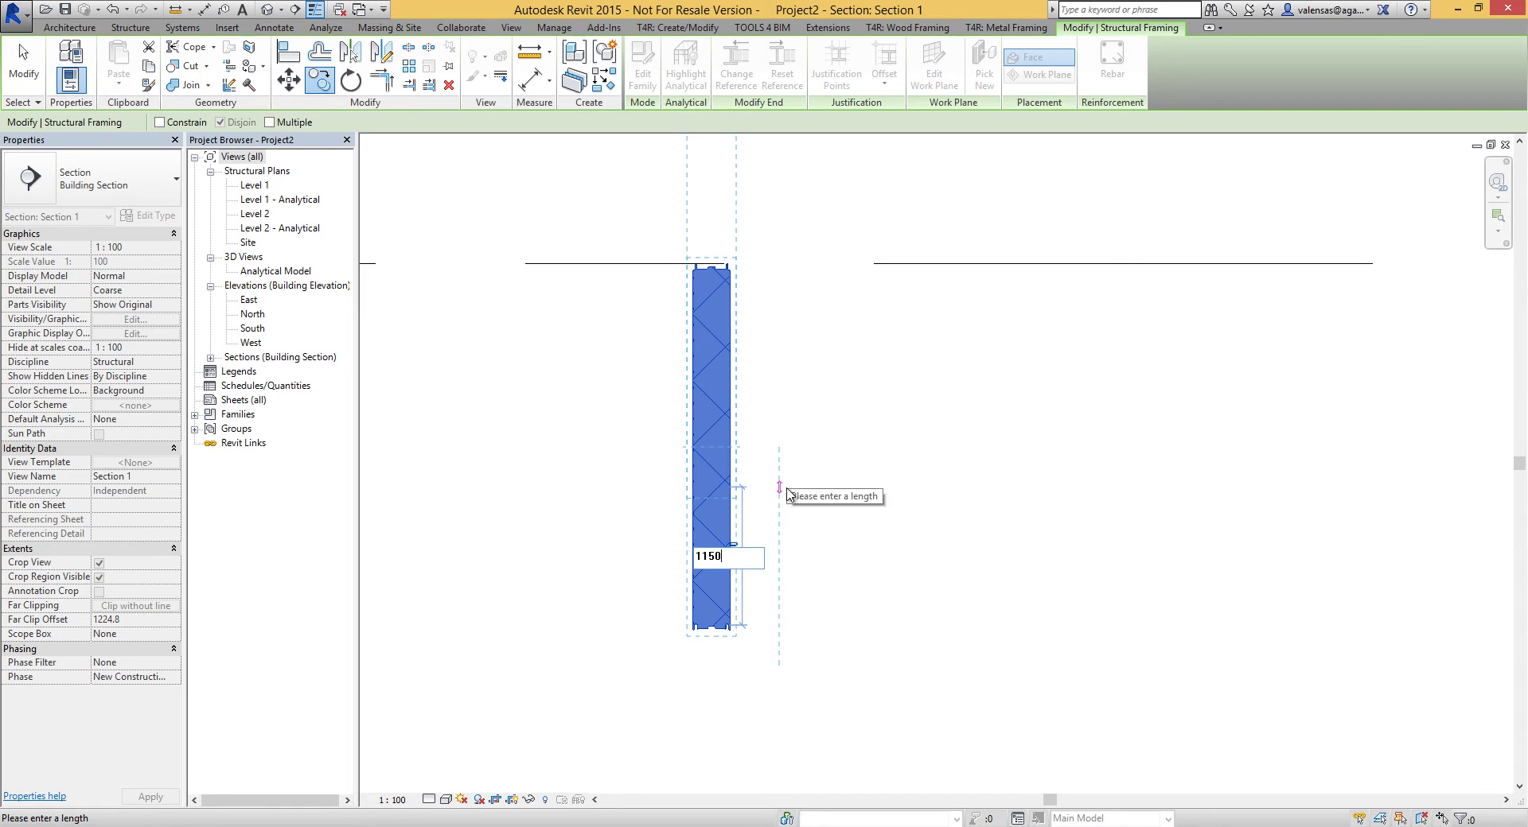
{"action": "key", "text": "Return"}
{"action": "scroll", "coordinate": [716, 446], "scroll_direction": "down", "scroll_amount": 2}
{"action": "left_click", "coordinate": [709, 437]}
{"action": "scroll", "coordinate": [668, 406], "scroll_direction": "up", "scroll_amount": 6}
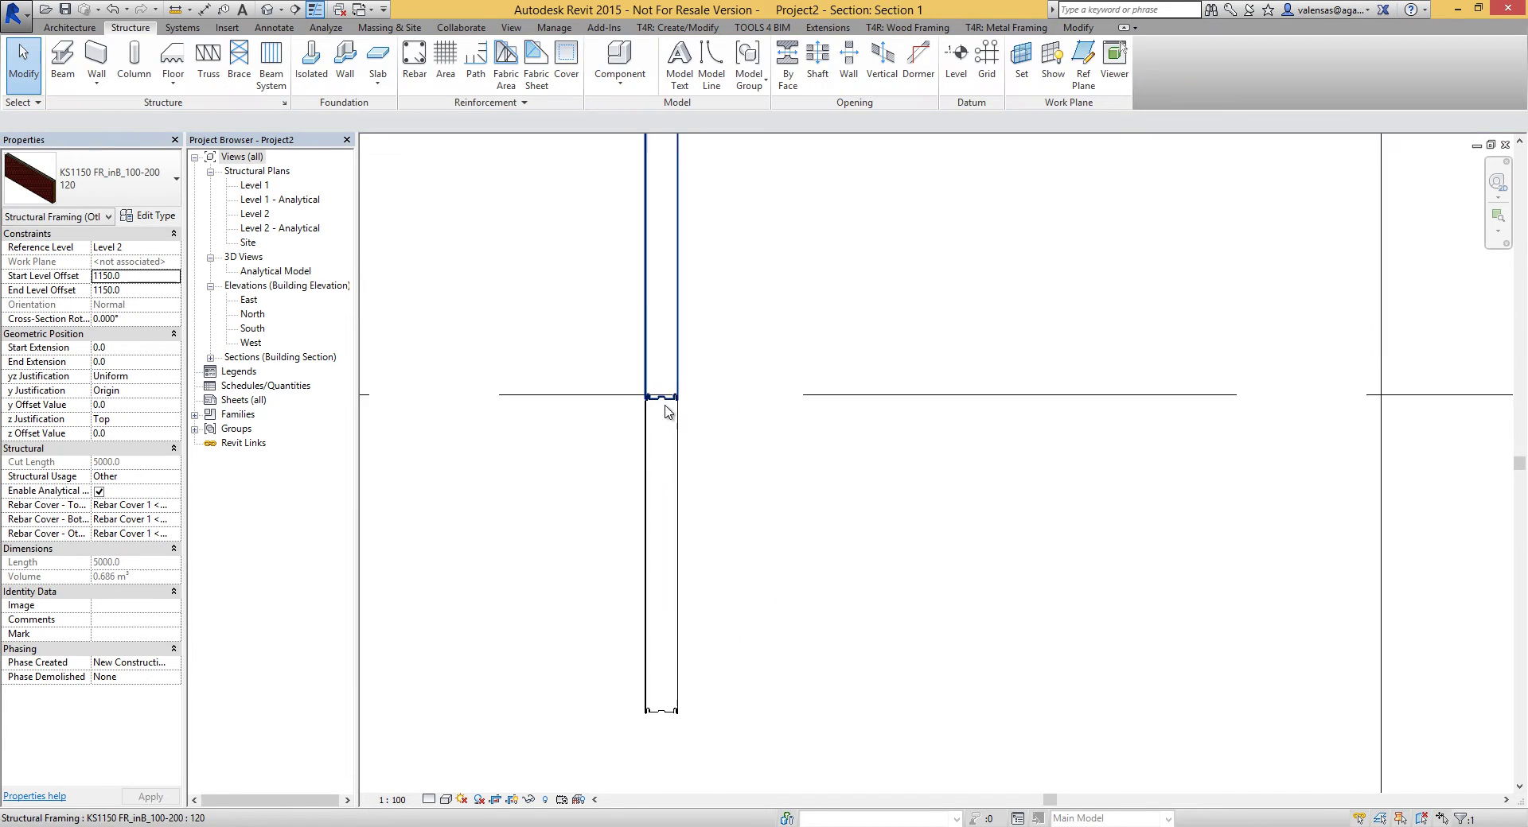
{"action": "scroll", "coordinate": [582, 406], "scroll_direction": "down", "scroll_amount": 7}
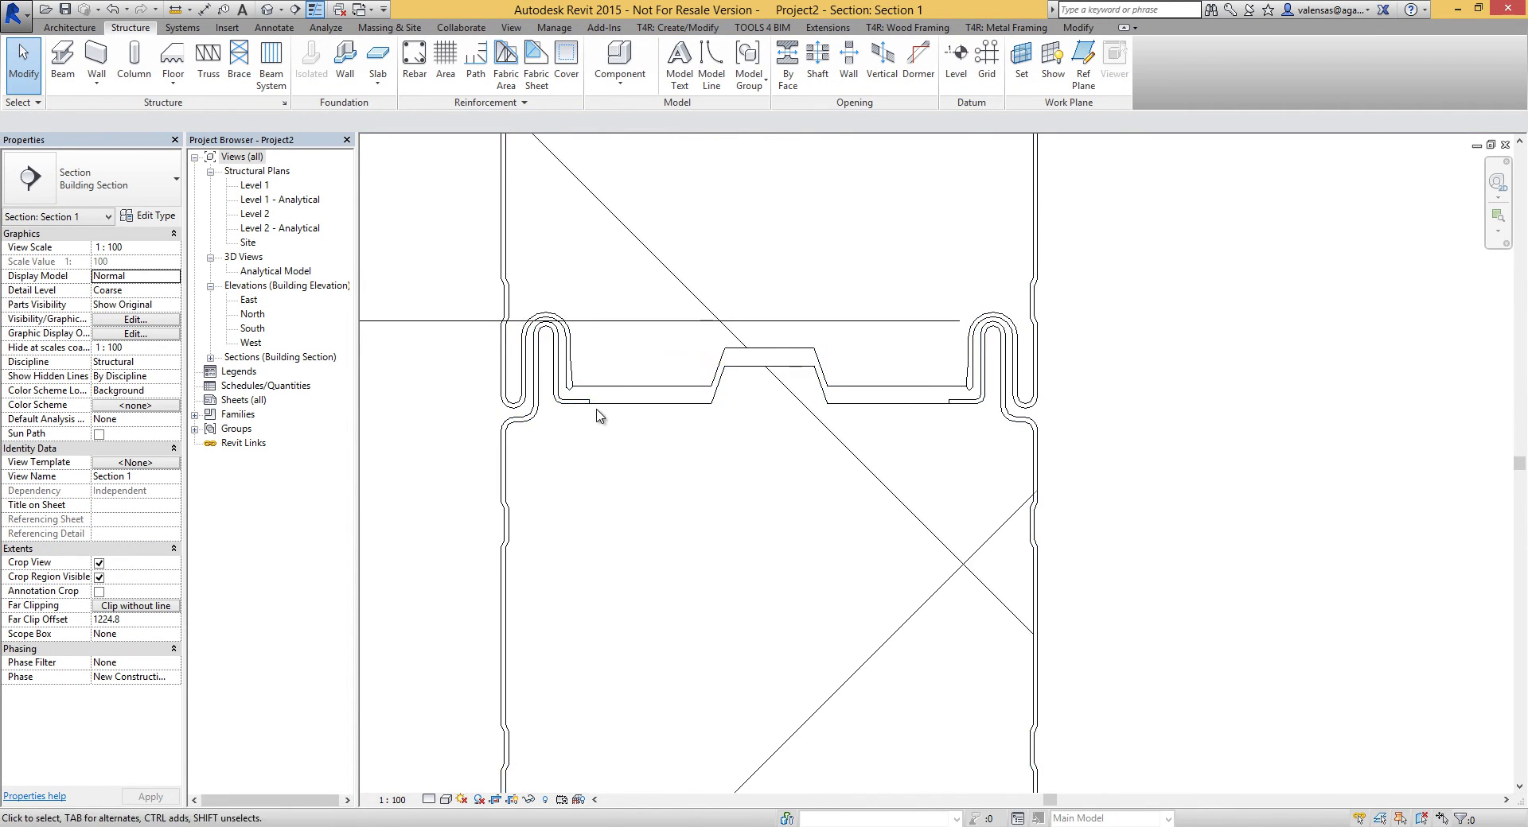
{"action": "scroll", "coordinate": [693, 280], "scroll_direction": "down", "scroll_amount": 2}
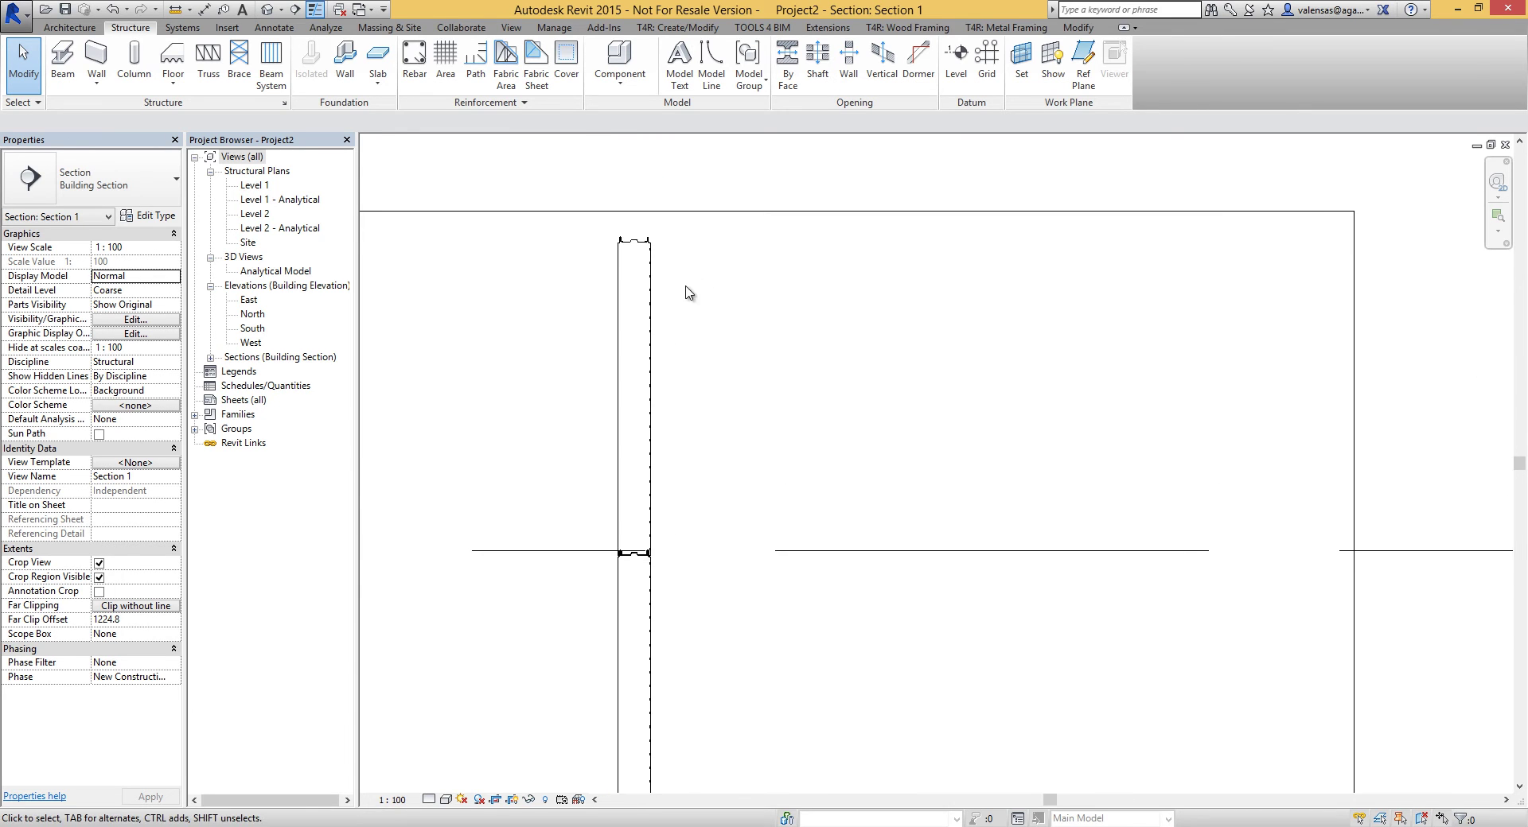
Step: Open the default 3D view, display the stacked panels in a shaded visual style, and inspect their exterior face
{"action": "left_click", "coordinate": [269, 10]}
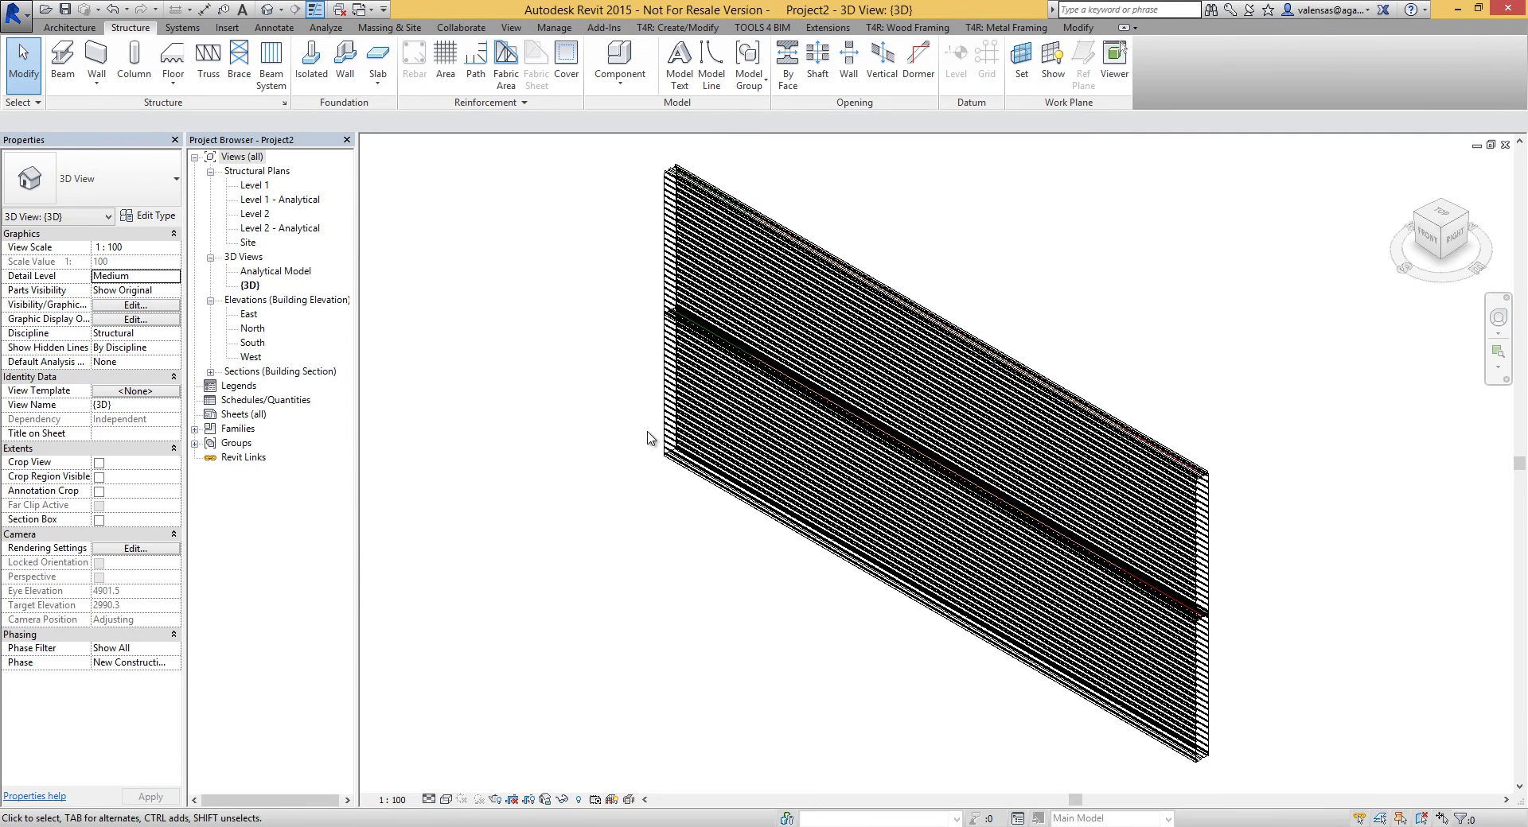
{"action": "left_click", "coordinate": [446, 798]}
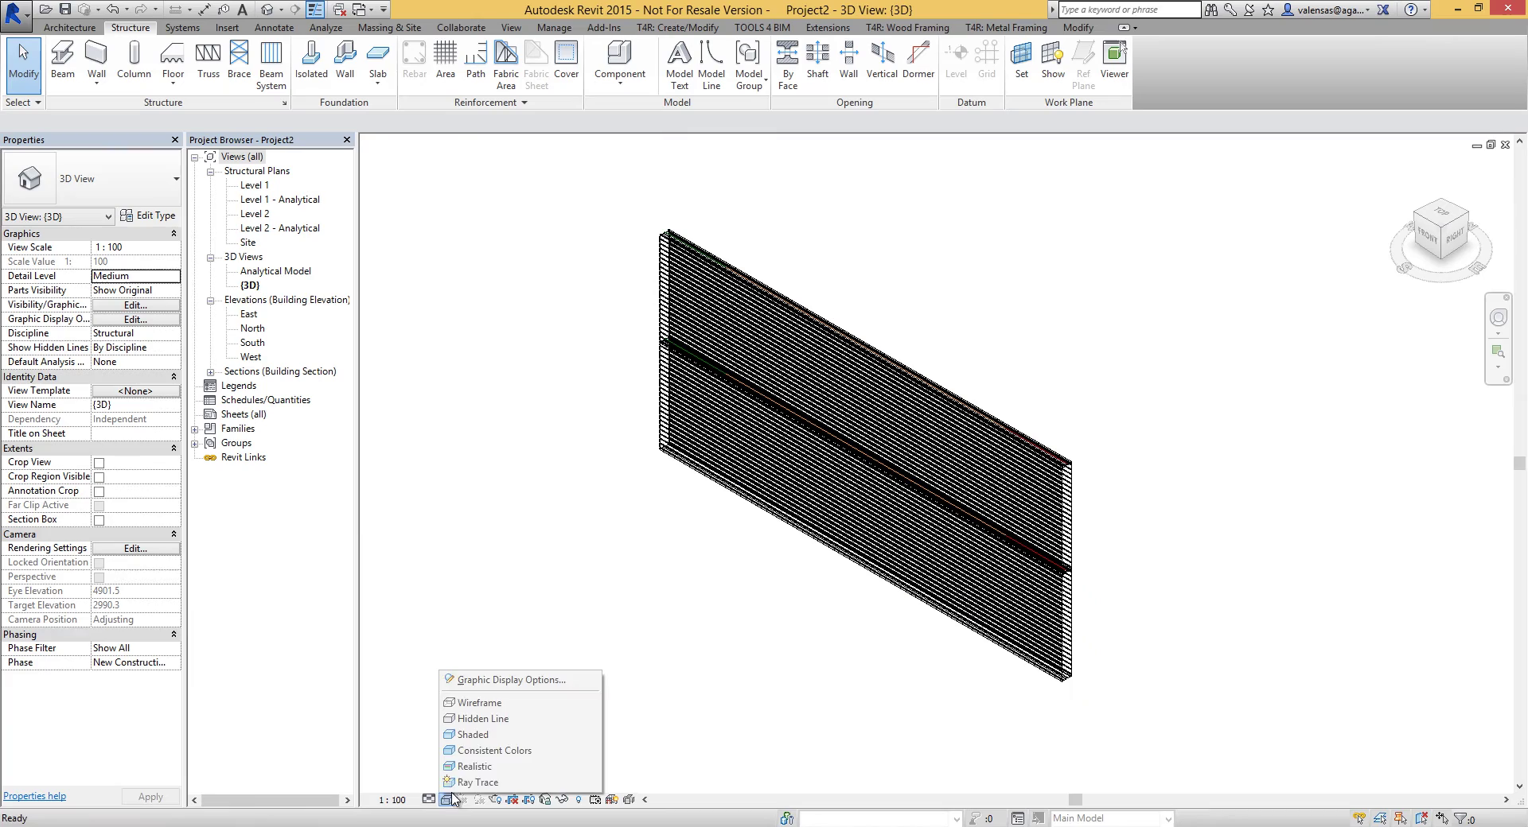
{"action": "left_click", "coordinate": [462, 753]}
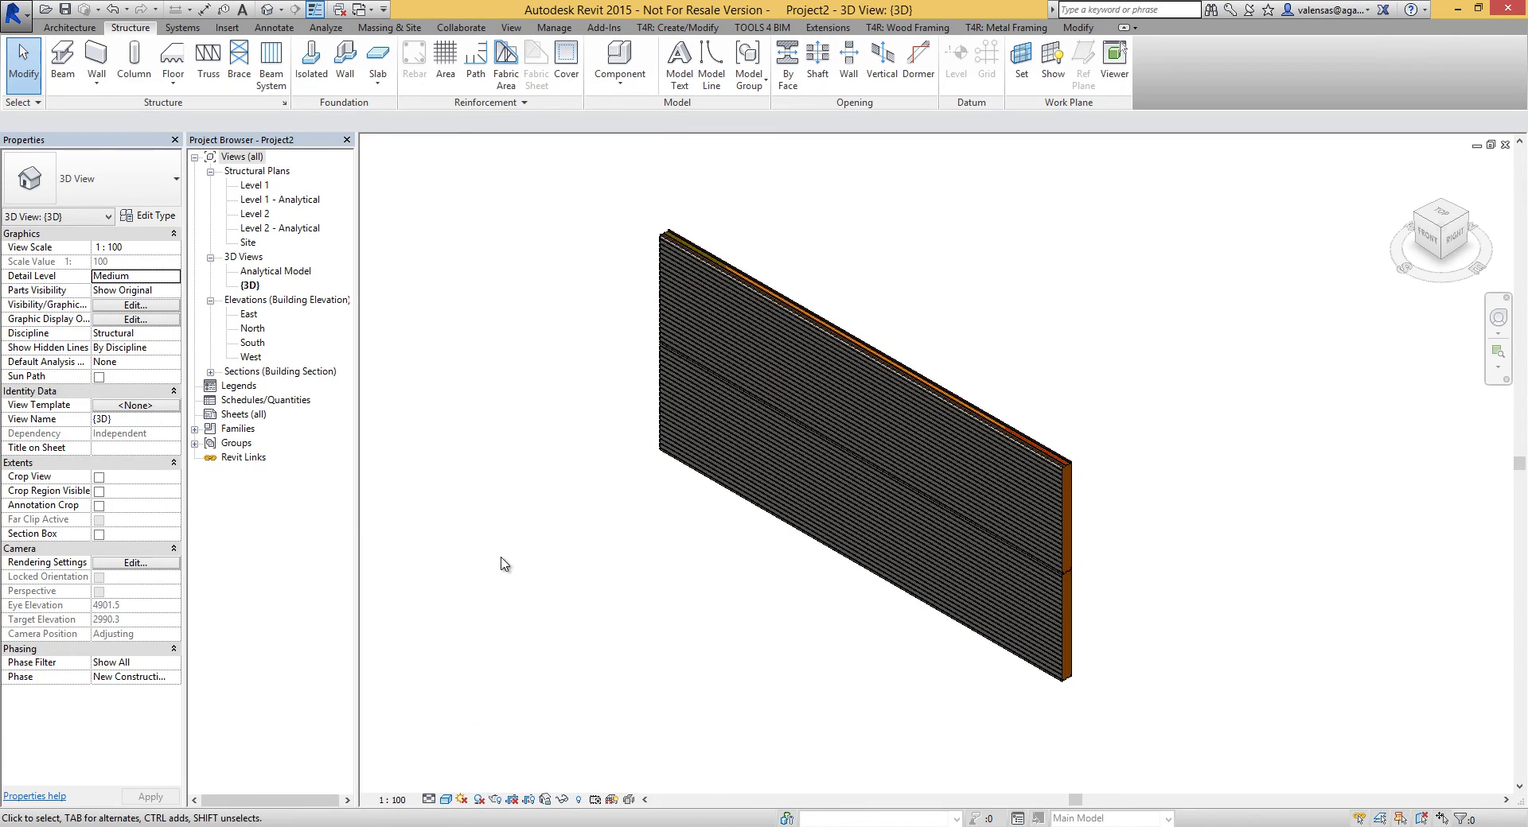
{"action": "scroll", "coordinate": [880, 641], "scroll_direction": "up", "scroll_amount": 3}
{"action": "left_click", "coordinate": [876, 638]}
{"action": "middle_click_drag", "start_coordinate": [996, 621], "coordinate": [436, 483], "text": "shift"}
{"action": "key", "text": "Escape"}
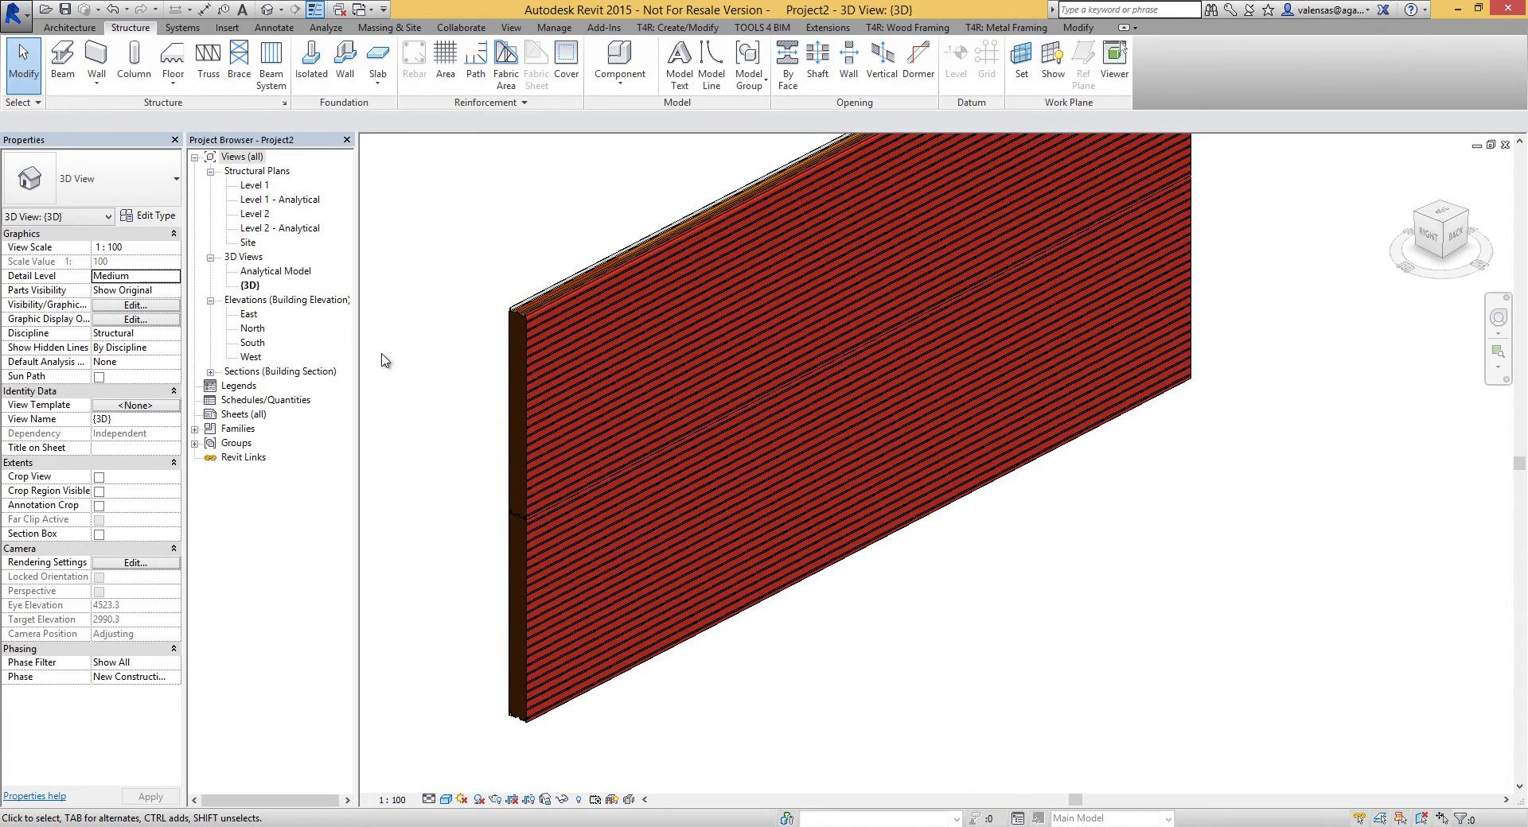
{"action": "scroll", "coordinate": [466, 483], "scroll_direction": "down", "scroll_amount": 3}
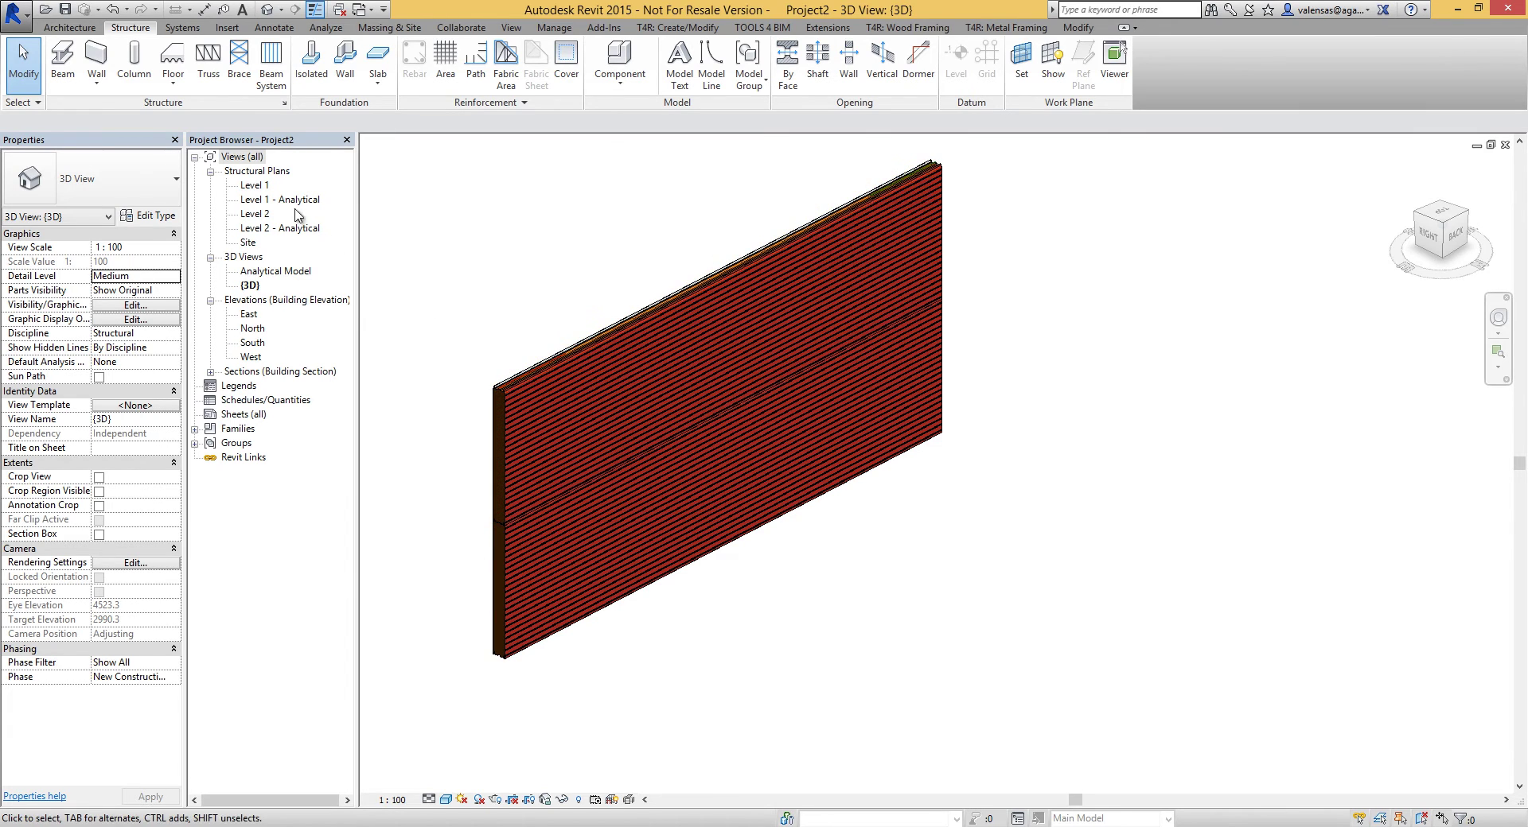
Step: In the Level 2 plan, place a horizontal type 175 panel 4900 mm long, parallel to and north of the existing panels
{"action": "double_click", "coordinate": [249, 214]}
{"action": "scroll", "coordinate": [820, 590], "scroll_direction": "up", "scroll_amount": 4}
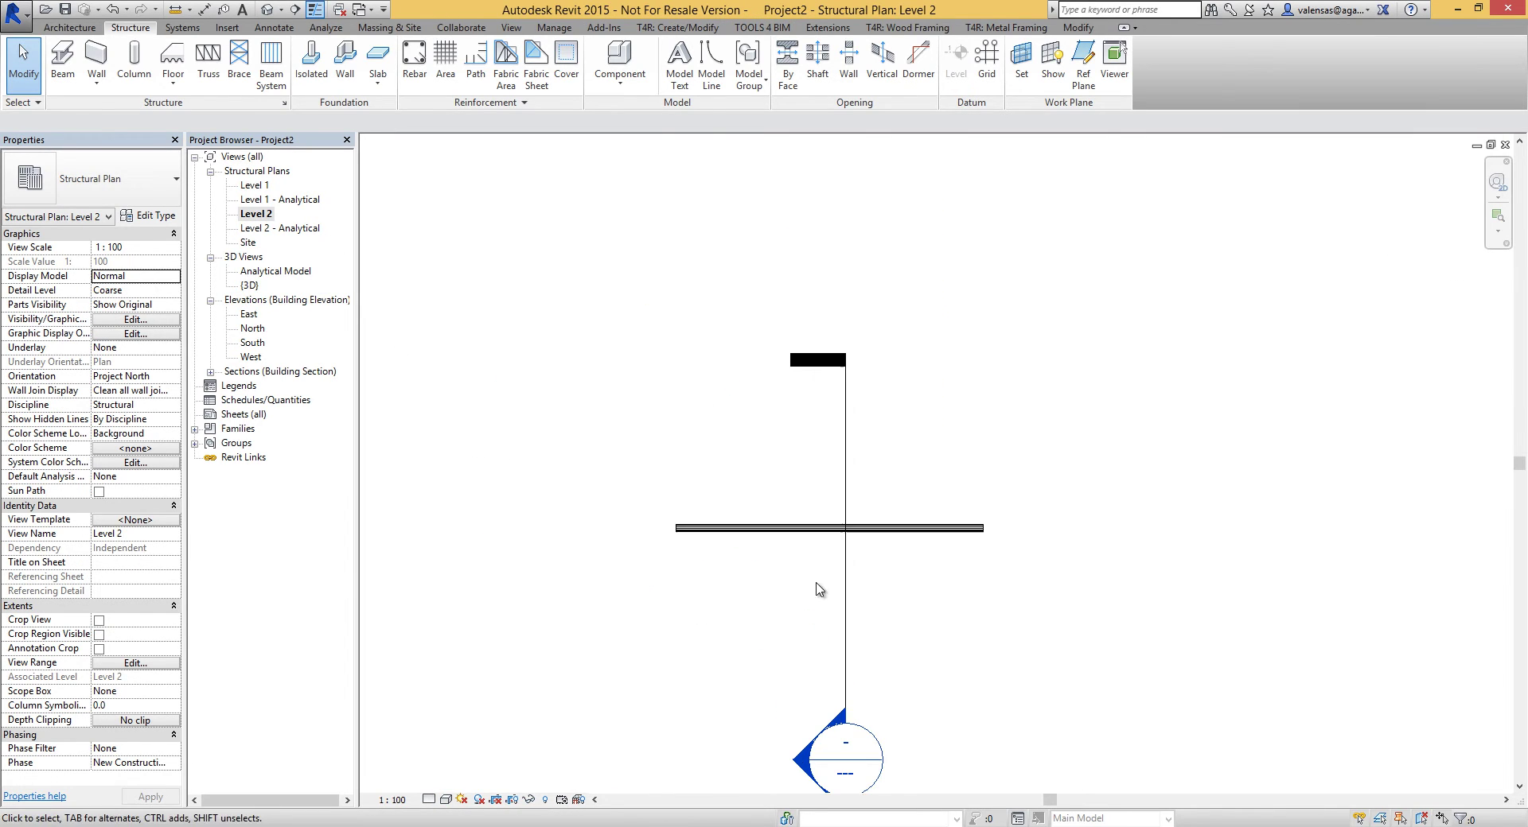
{"action": "left_click", "coordinate": [820, 528]}
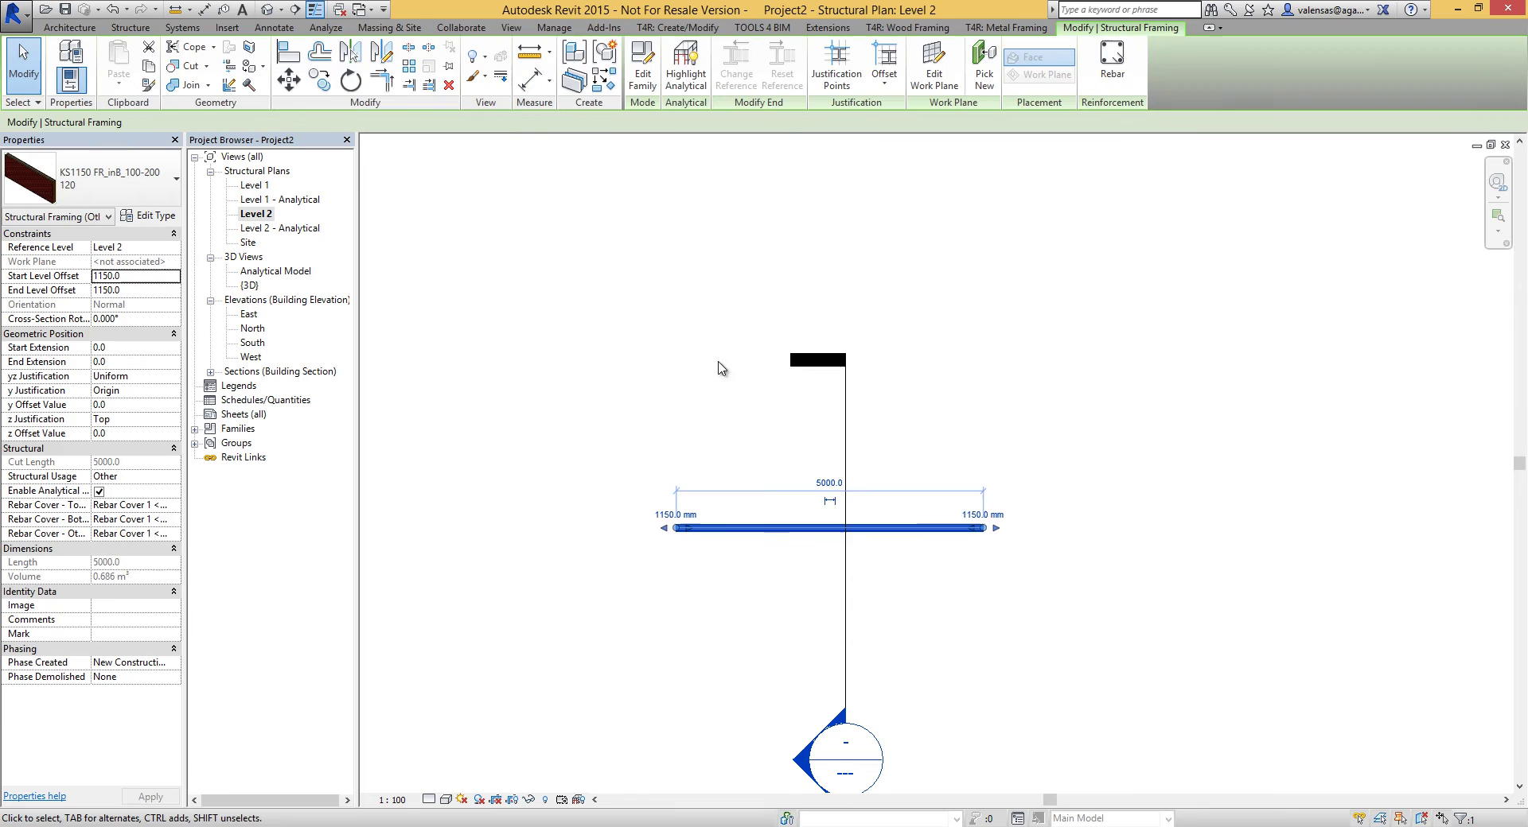
{"action": "left_click", "coordinate": [689, 358]}
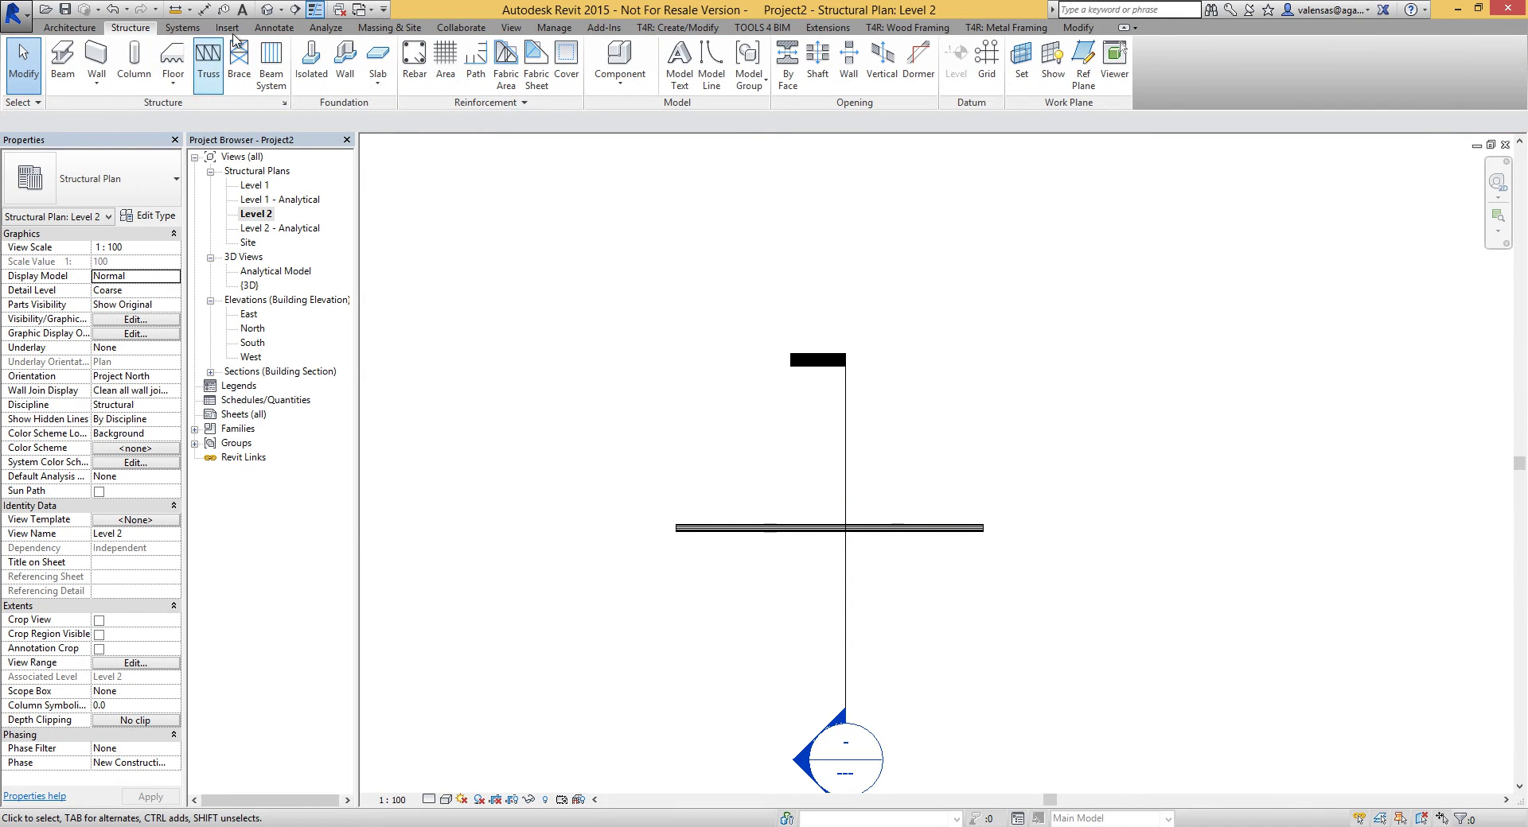
{"action": "left_click", "coordinate": [62, 57]}
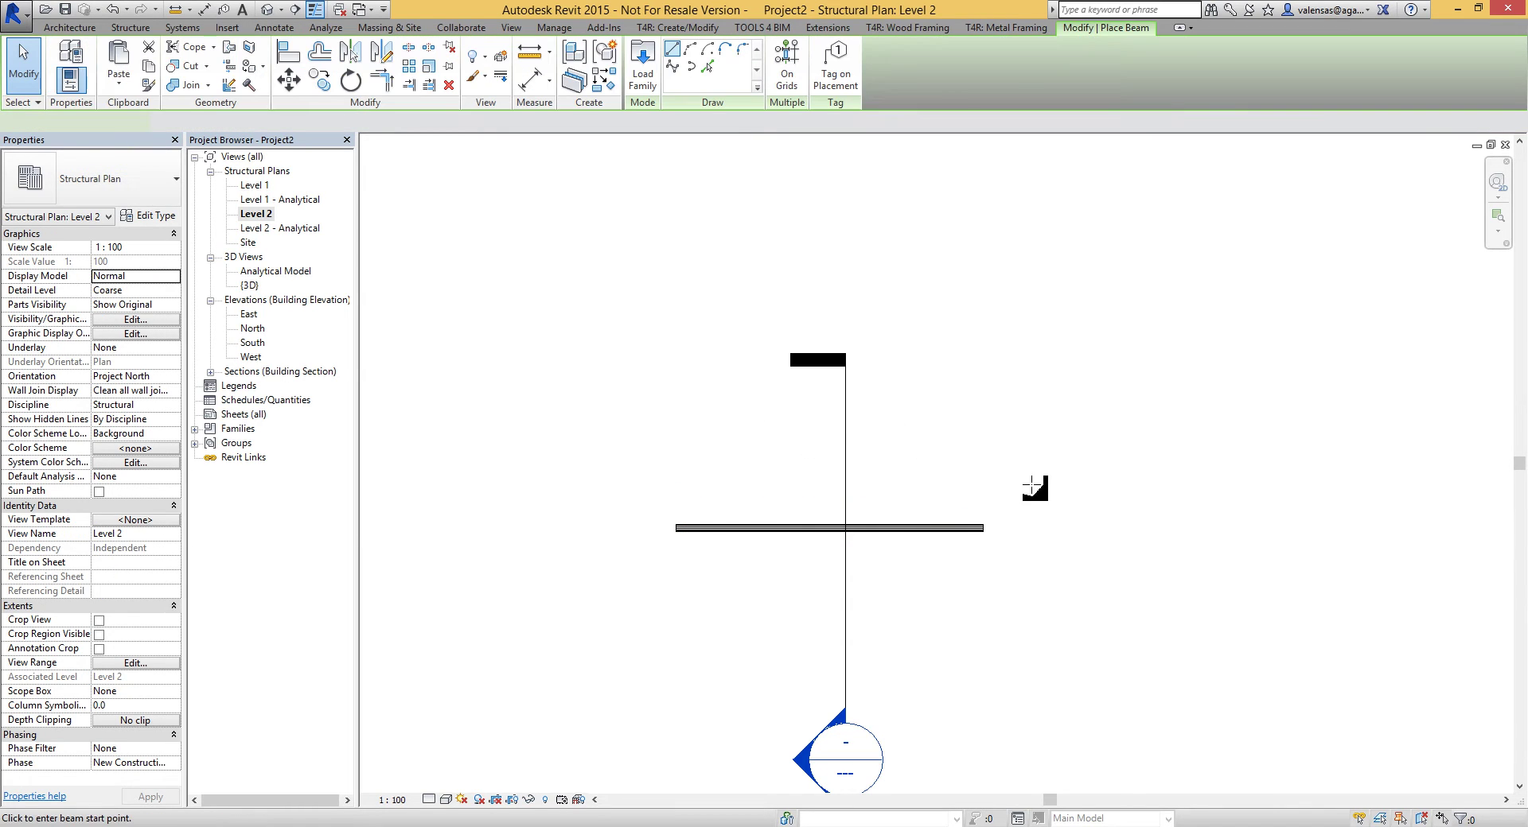
{"action": "left_click", "coordinate": [983, 458]}
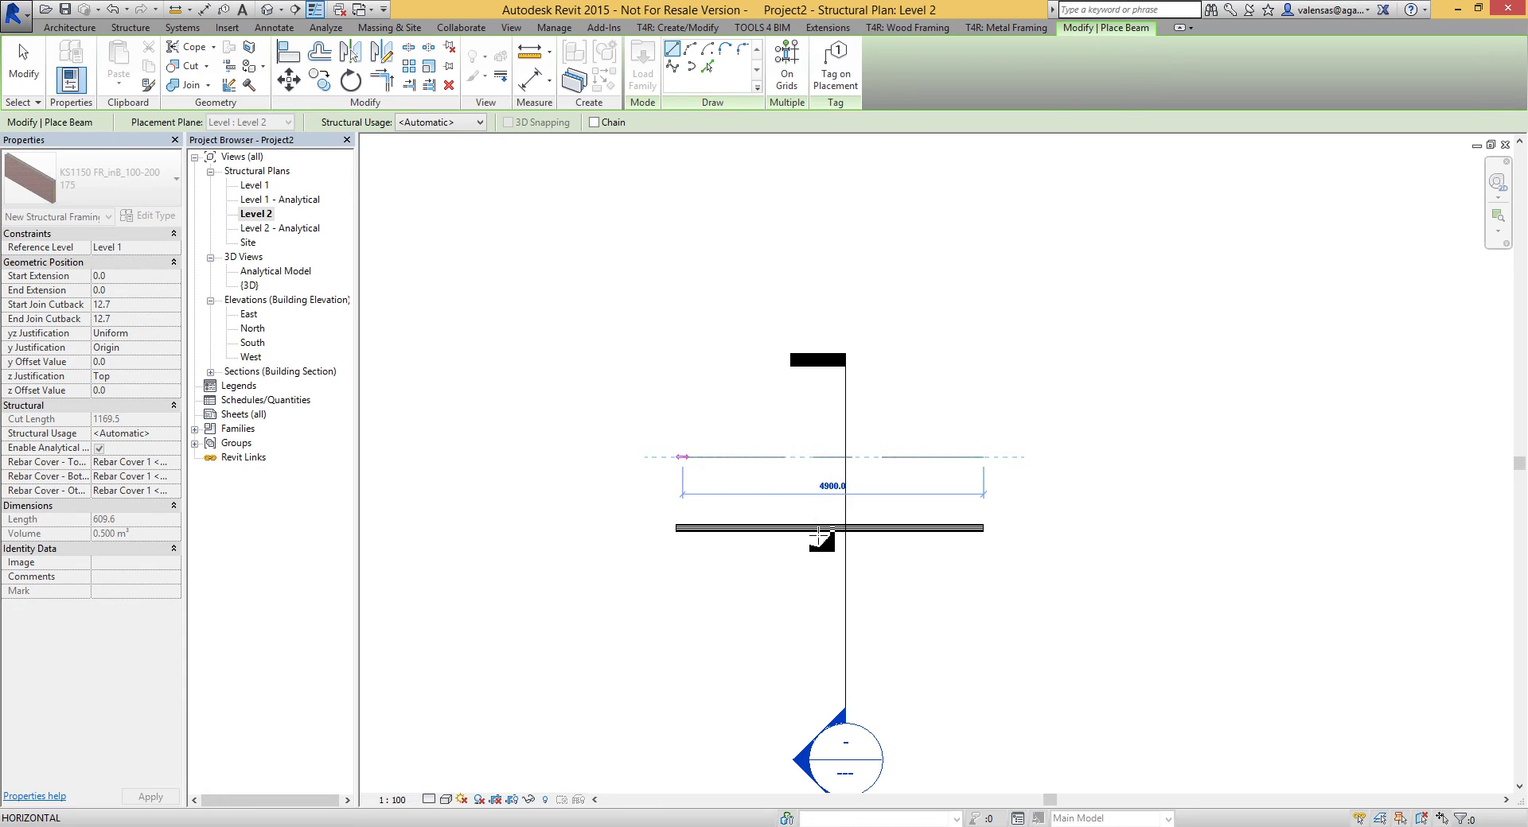
{"action": "key", "text": "Escape"}
{"action": "key", "text": "Escape"}
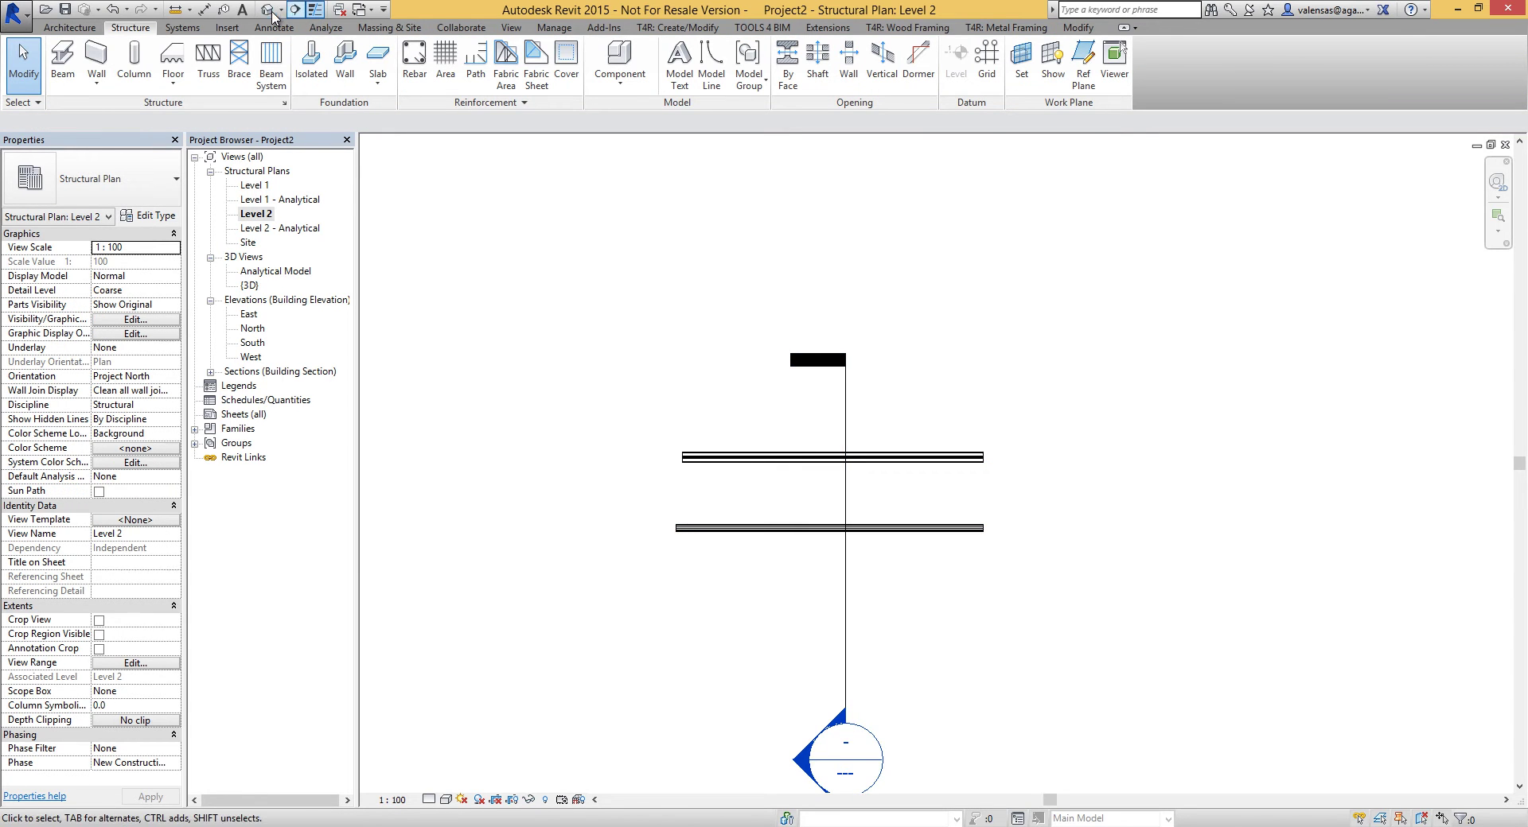
Step: In the 3D view, disable the Micro_Rib(M) exterior profile for the new panel's type 175, enable Mini_Box(I), and accept the type properties
{"action": "left_click", "coordinate": [271, 11]}
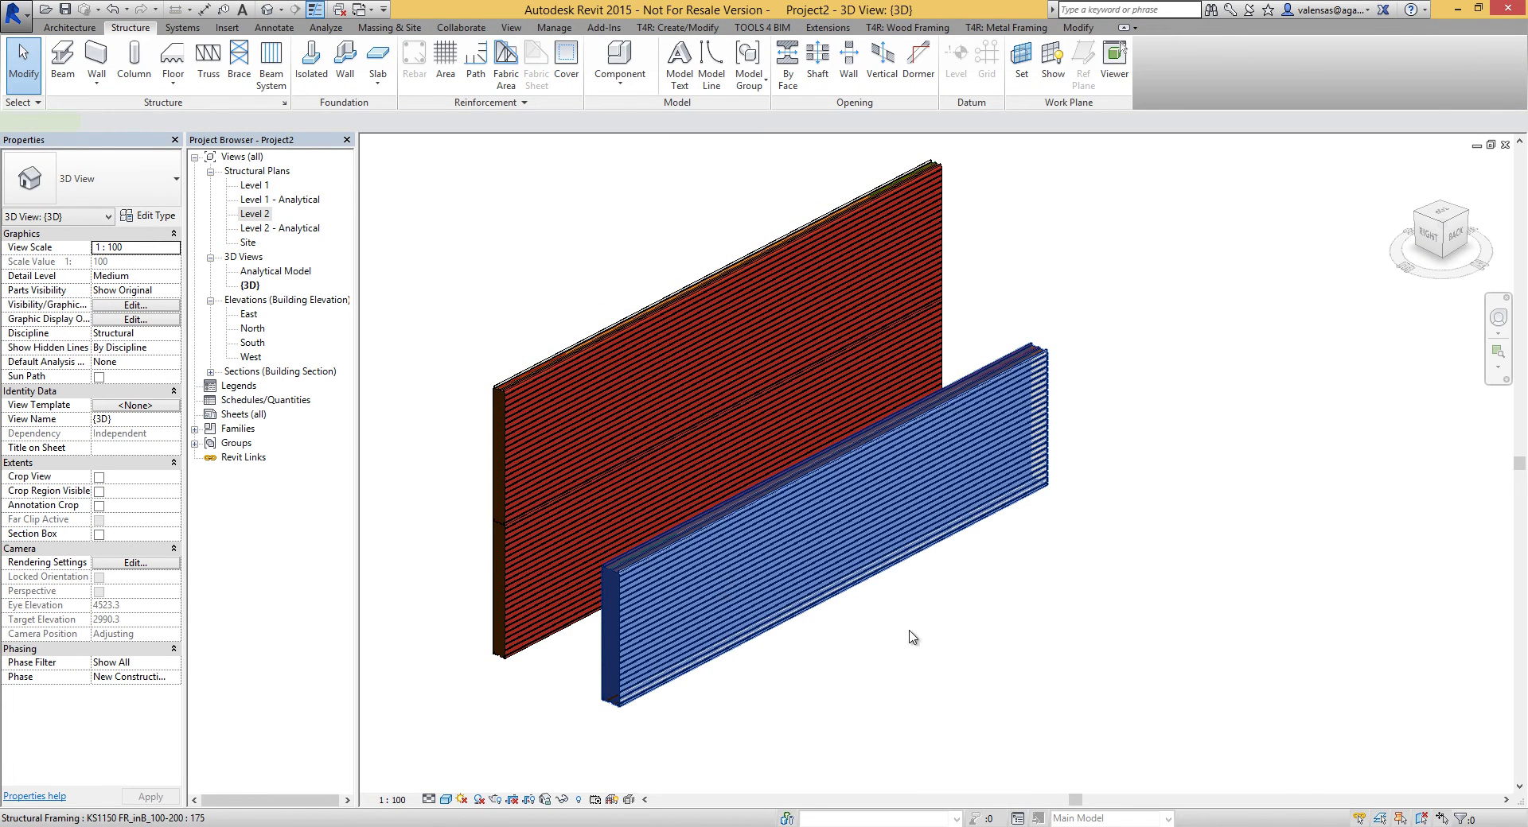
{"action": "left_click", "coordinate": [912, 637]}
{"action": "middle_click_drag", "start_coordinate": [1034, 624], "coordinate": [944, 727], "text": "shift"}
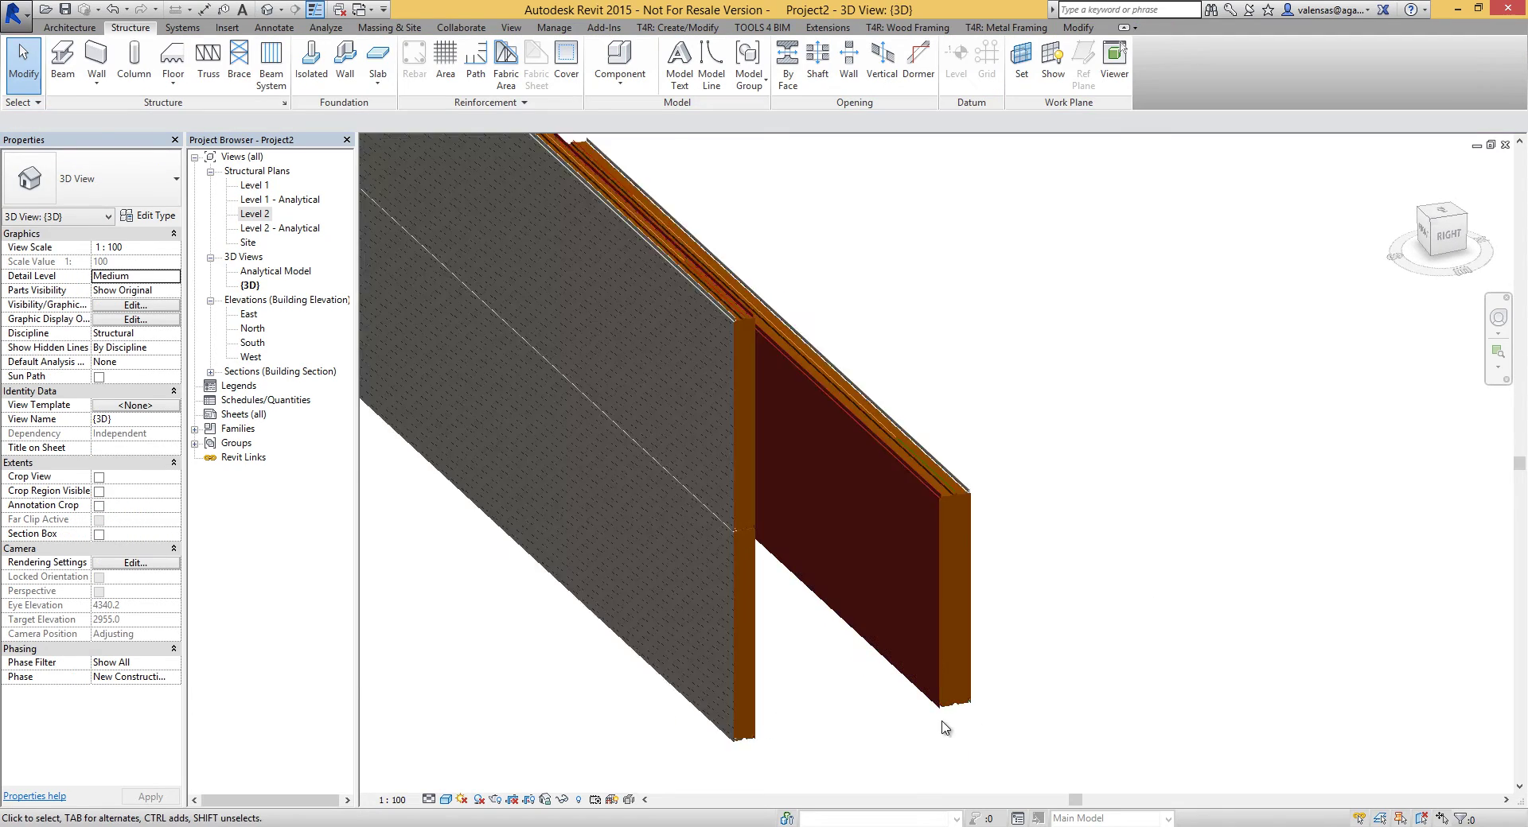
{"action": "scroll", "coordinate": [944, 727], "scroll_direction": "up", "scroll_amount": 5}
{"action": "left_click", "coordinate": [953, 671]}
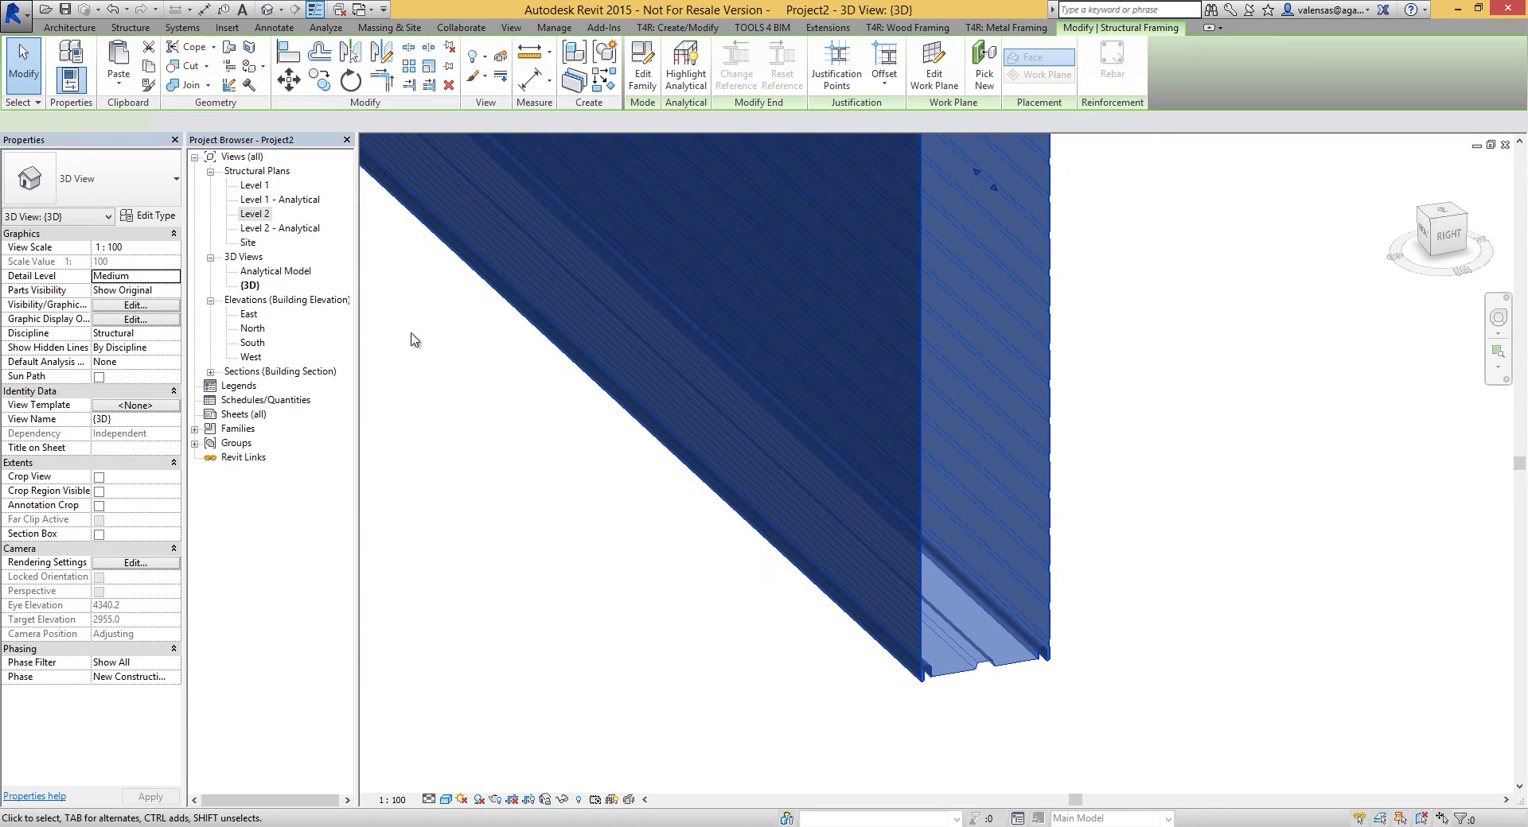
{"action": "left_click", "coordinate": [155, 216]}
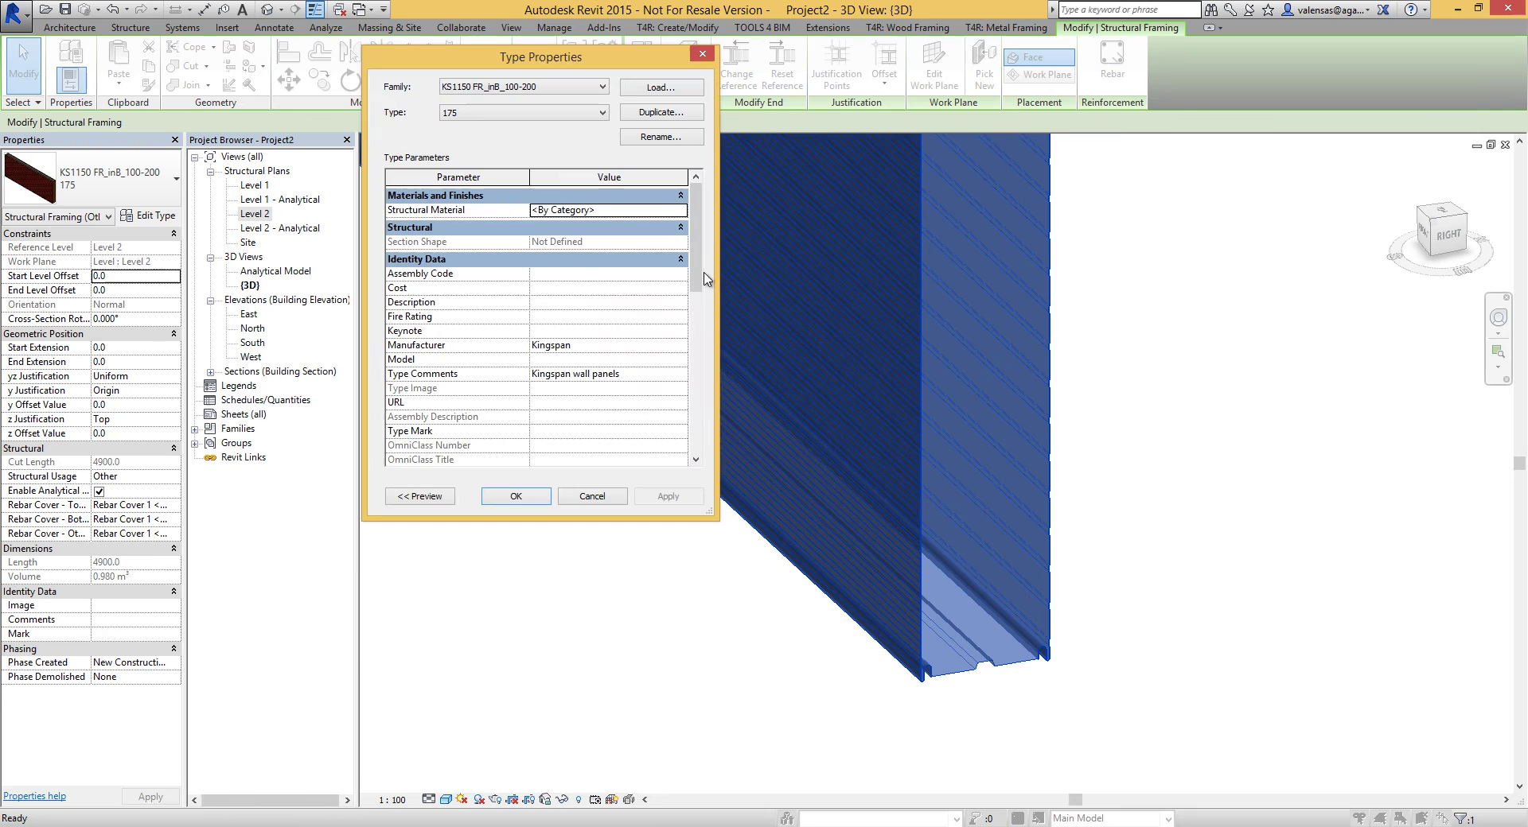
{"action": "scroll", "coordinate": [706, 420], "scroll_direction": "down", "scroll_amount": 5}
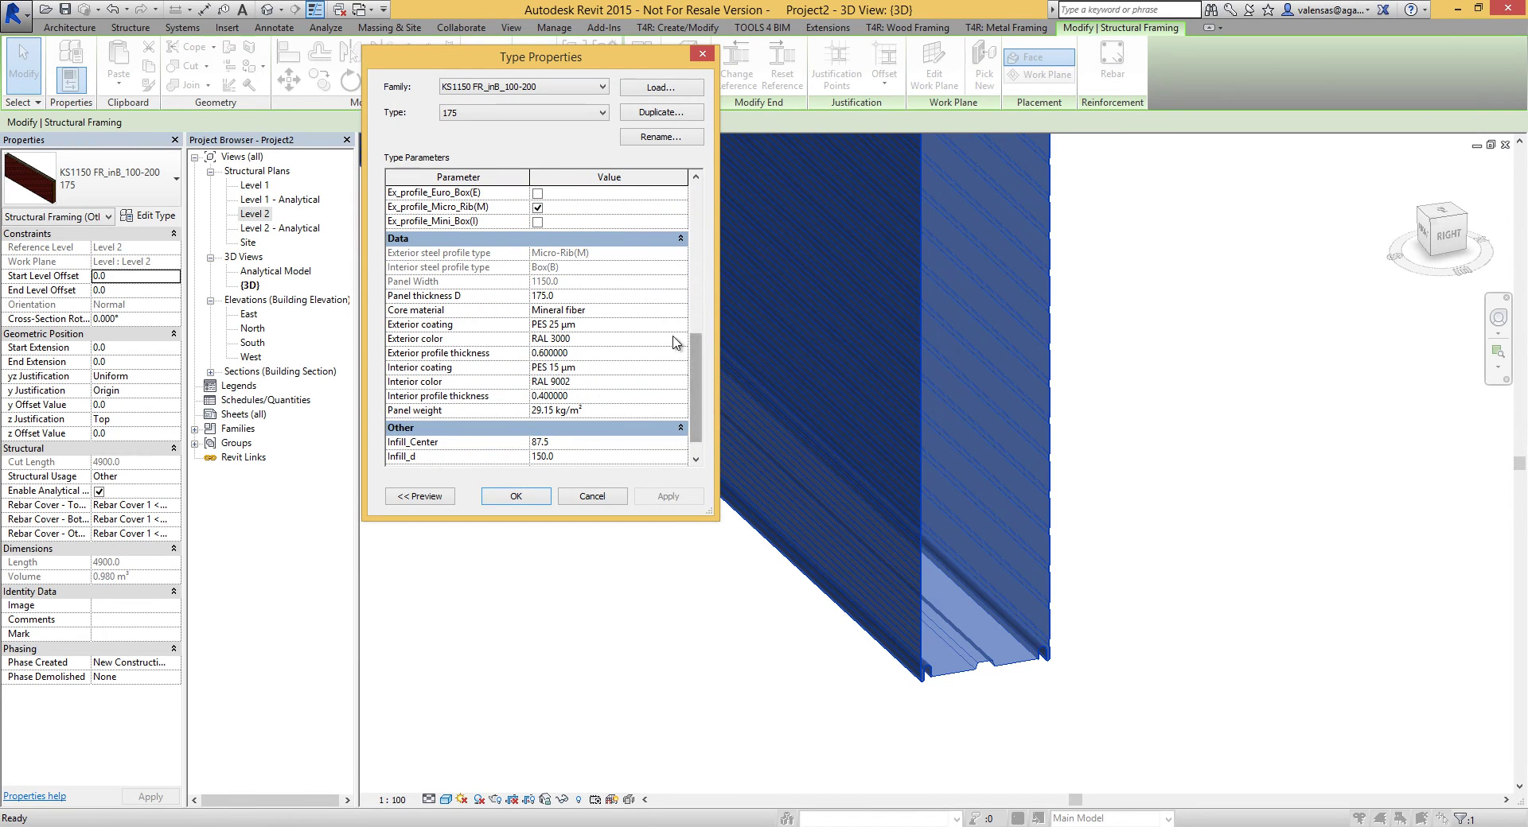
{"action": "scroll", "coordinate": [695, 385], "scroll_direction": "up", "scroll_amount": 3}
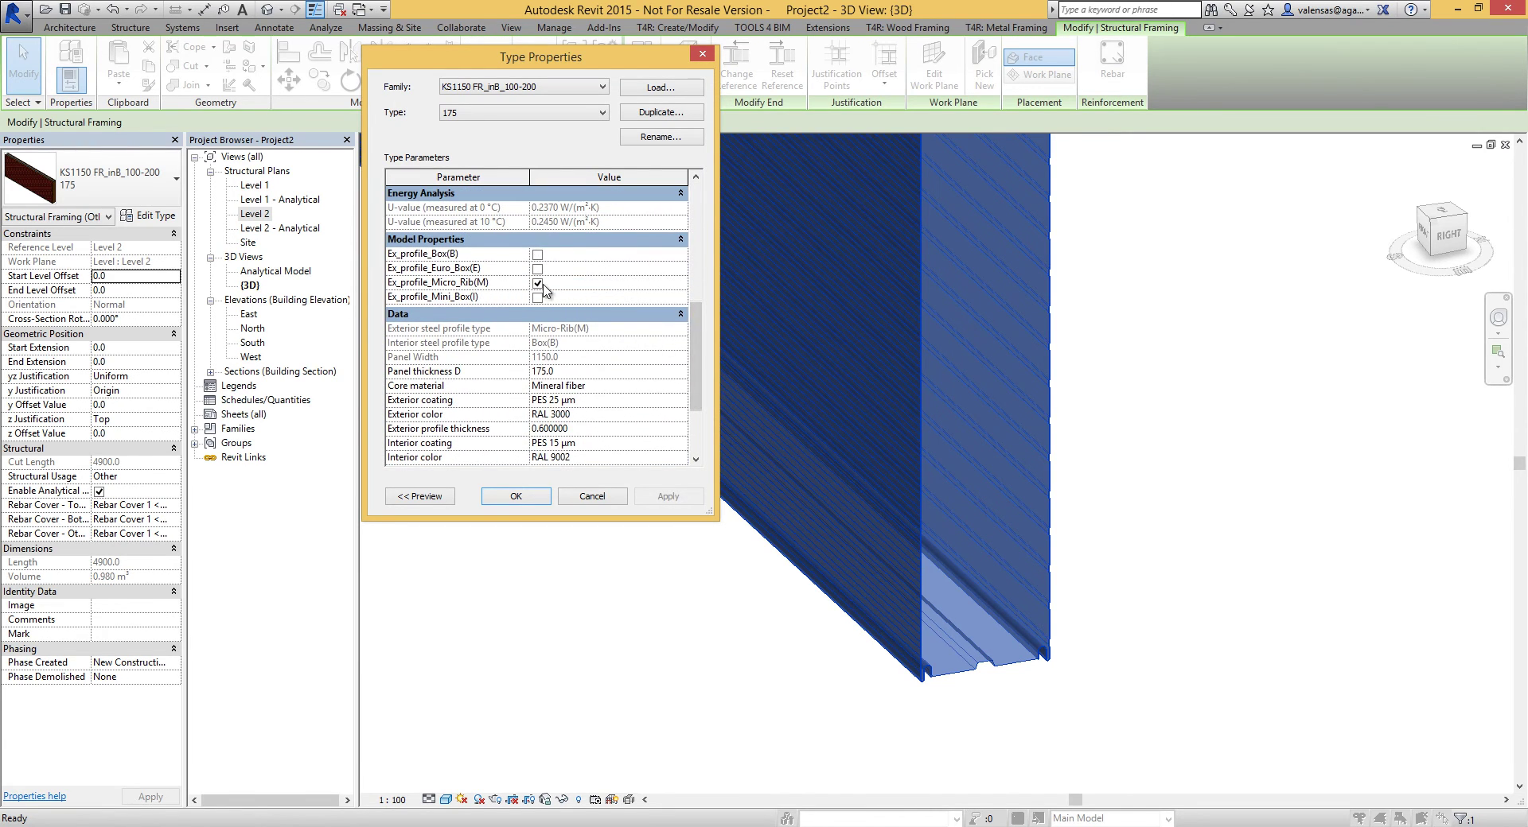
{"action": "left_click", "coordinate": [537, 283]}
{"action": "left_click", "coordinate": [538, 298]}
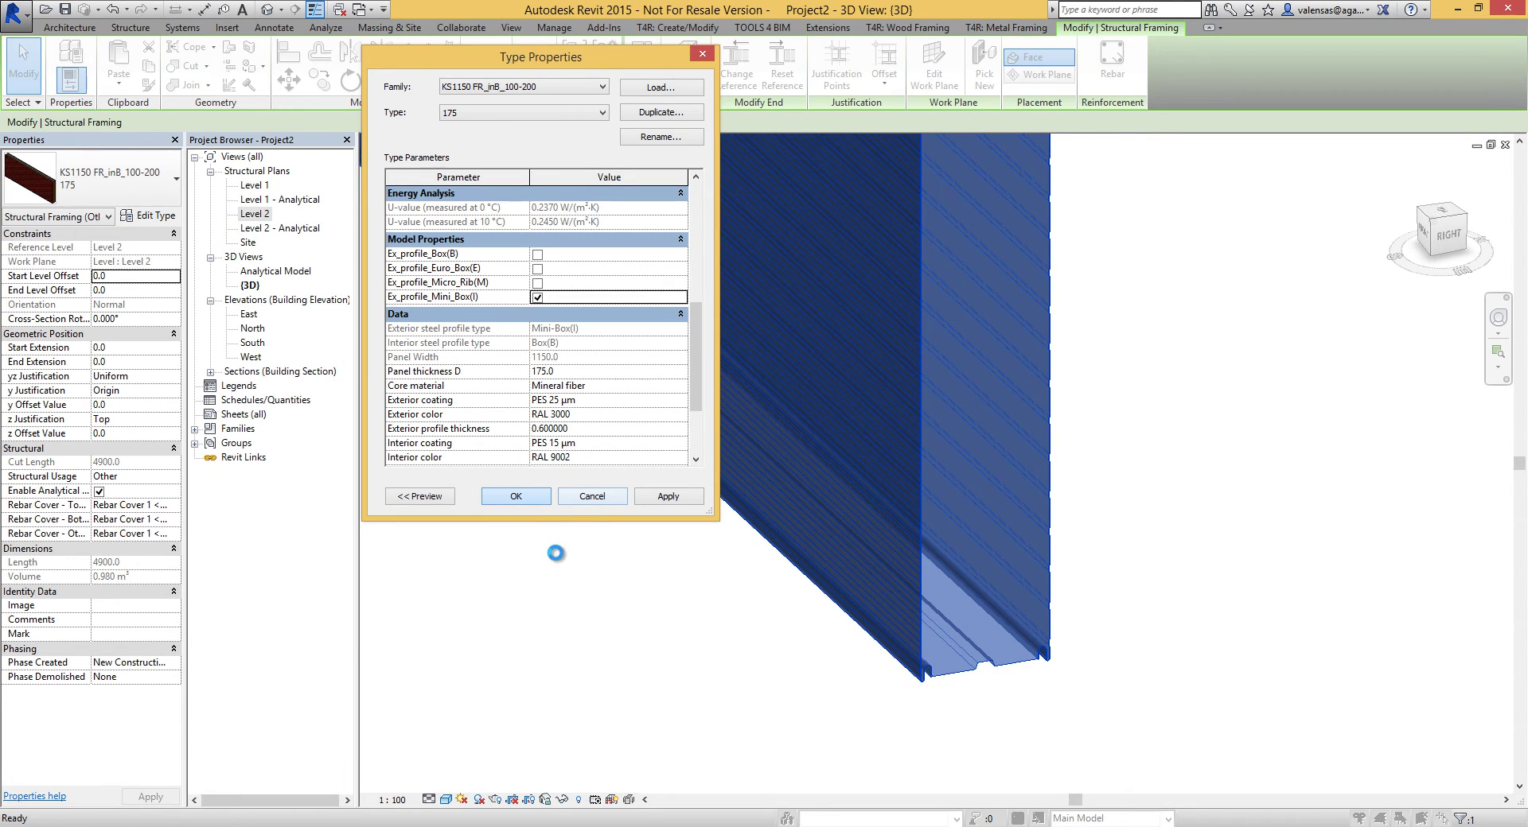
{"action": "left_click", "coordinate": [826, 721]}
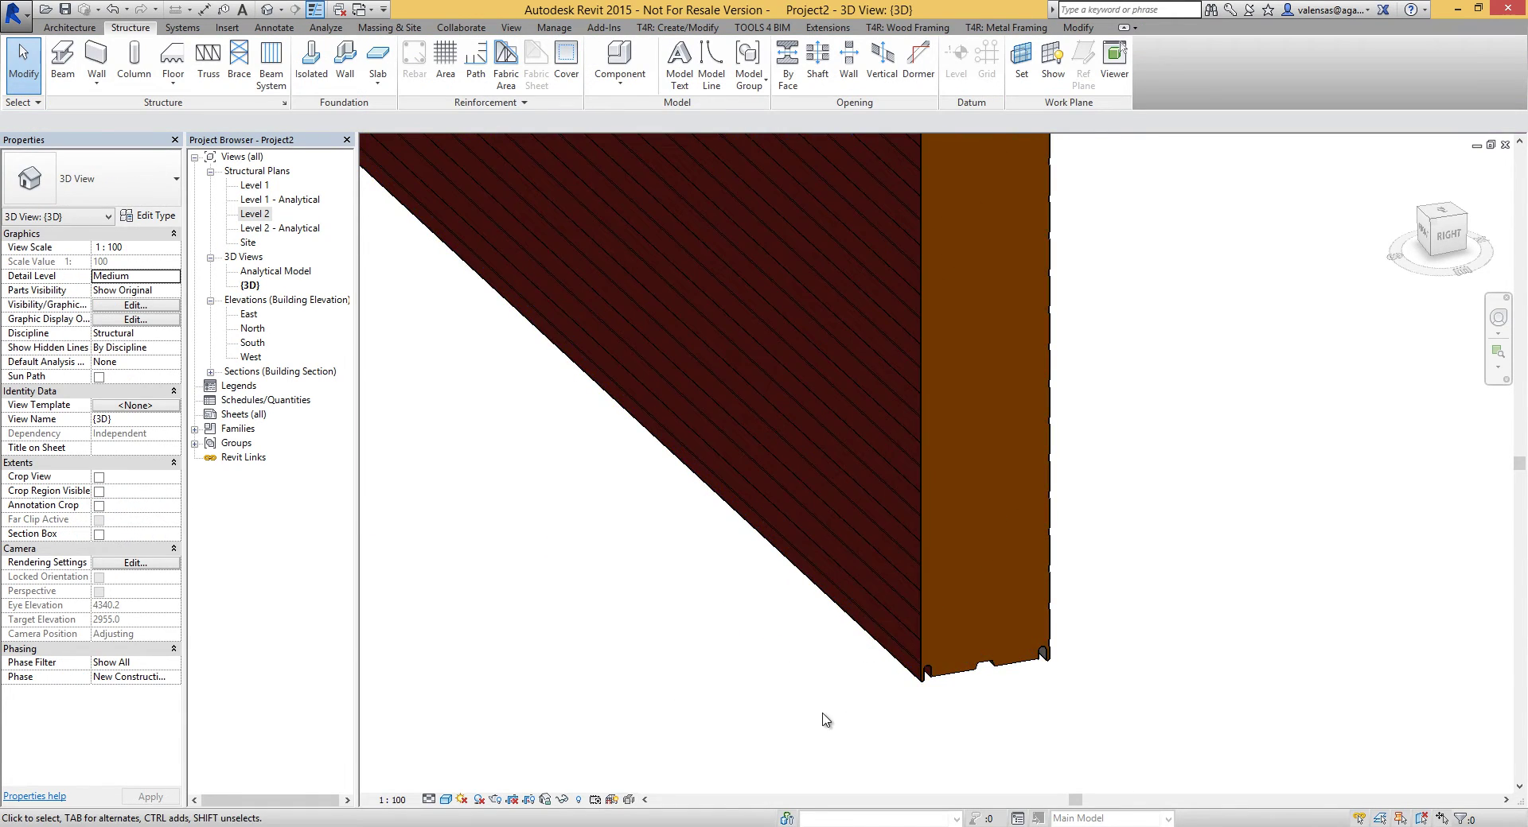
{"action": "scroll", "coordinate": [864, 662], "scroll_direction": "down", "scroll_amount": 5}
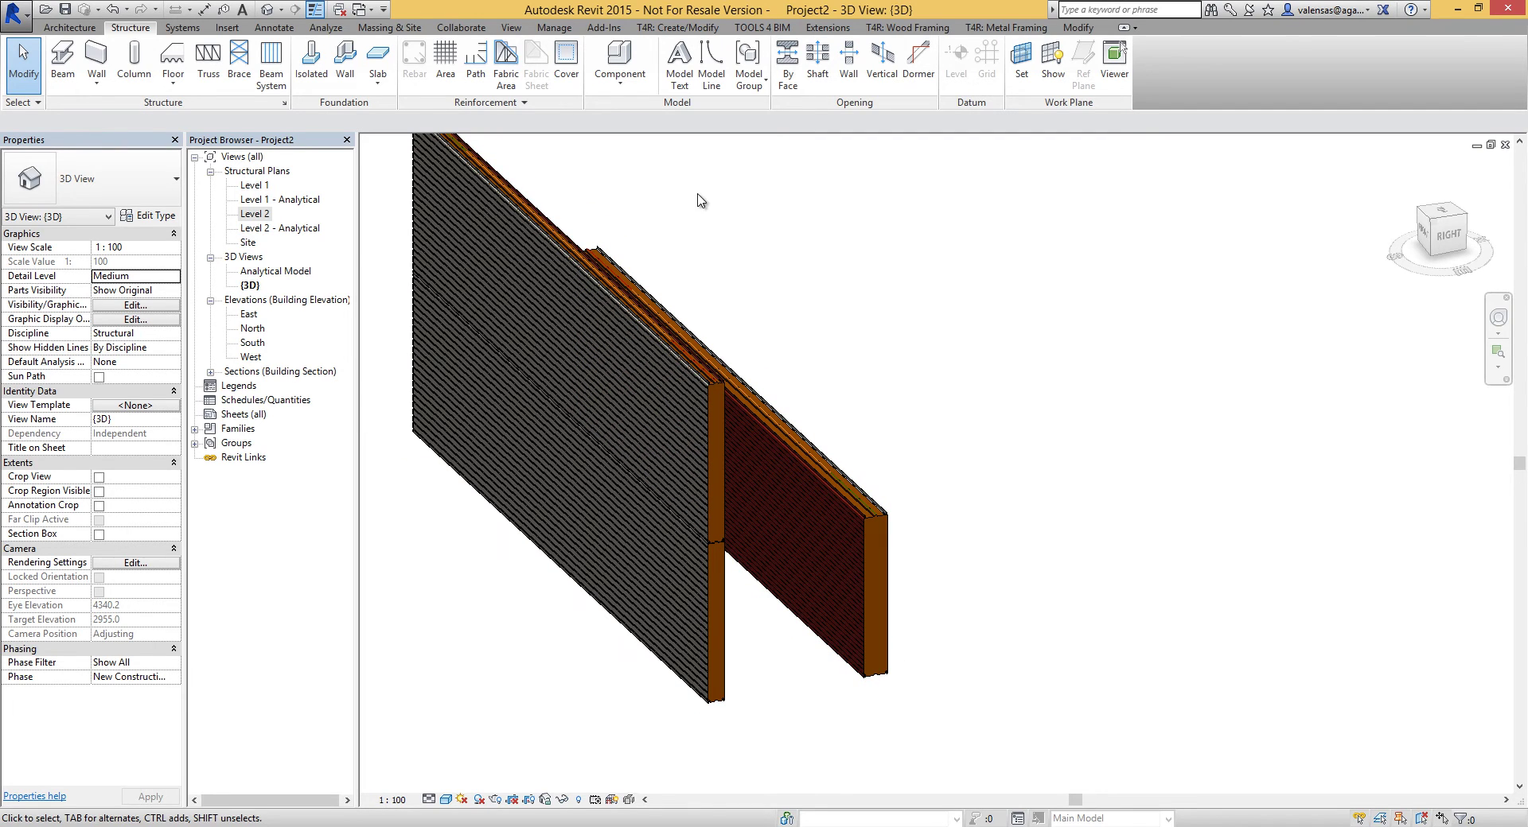
Step: Load the KS1000 X-DEK_XB.rfa family from the Roof panels folder for placement as a beam
{"action": "left_click", "coordinate": [62, 63]}
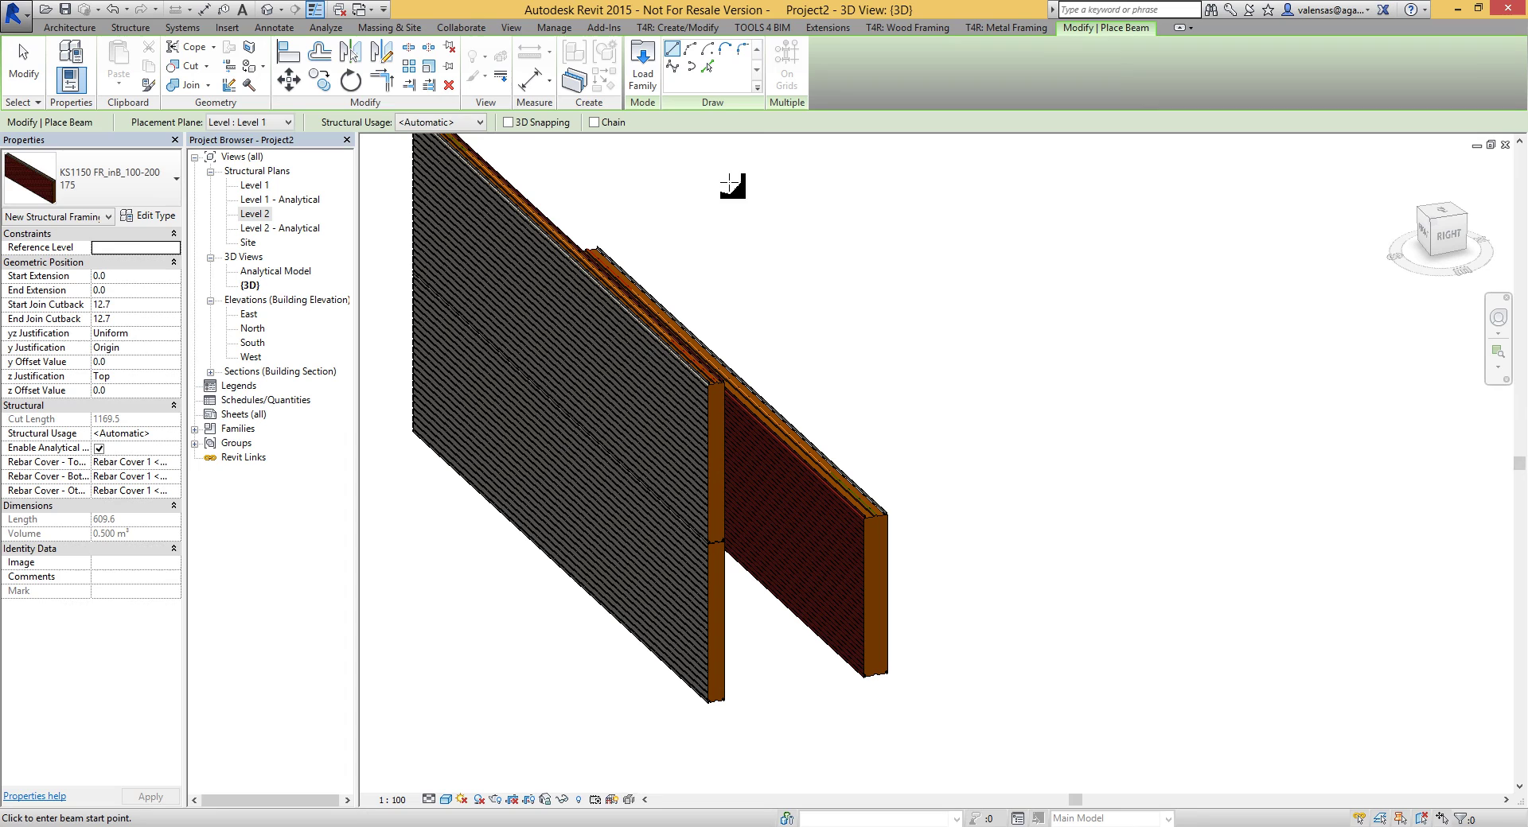
{"action": "left_click", "coordinate": [642, 68]}
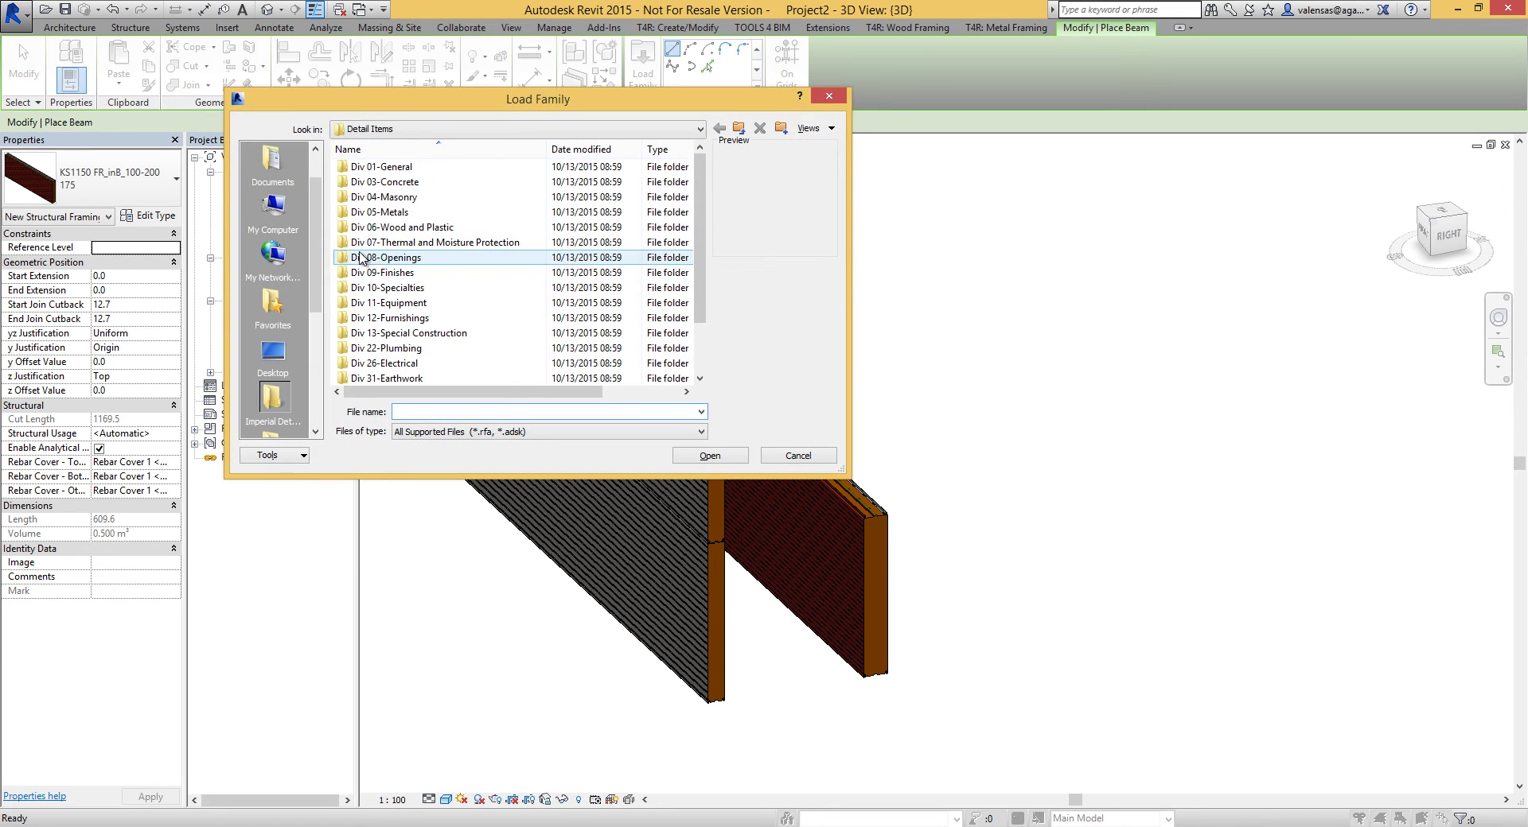
{"action": "scroll", "coordinate": [323, 252], "scroll_direction": "down", "scroll_amount": 5}
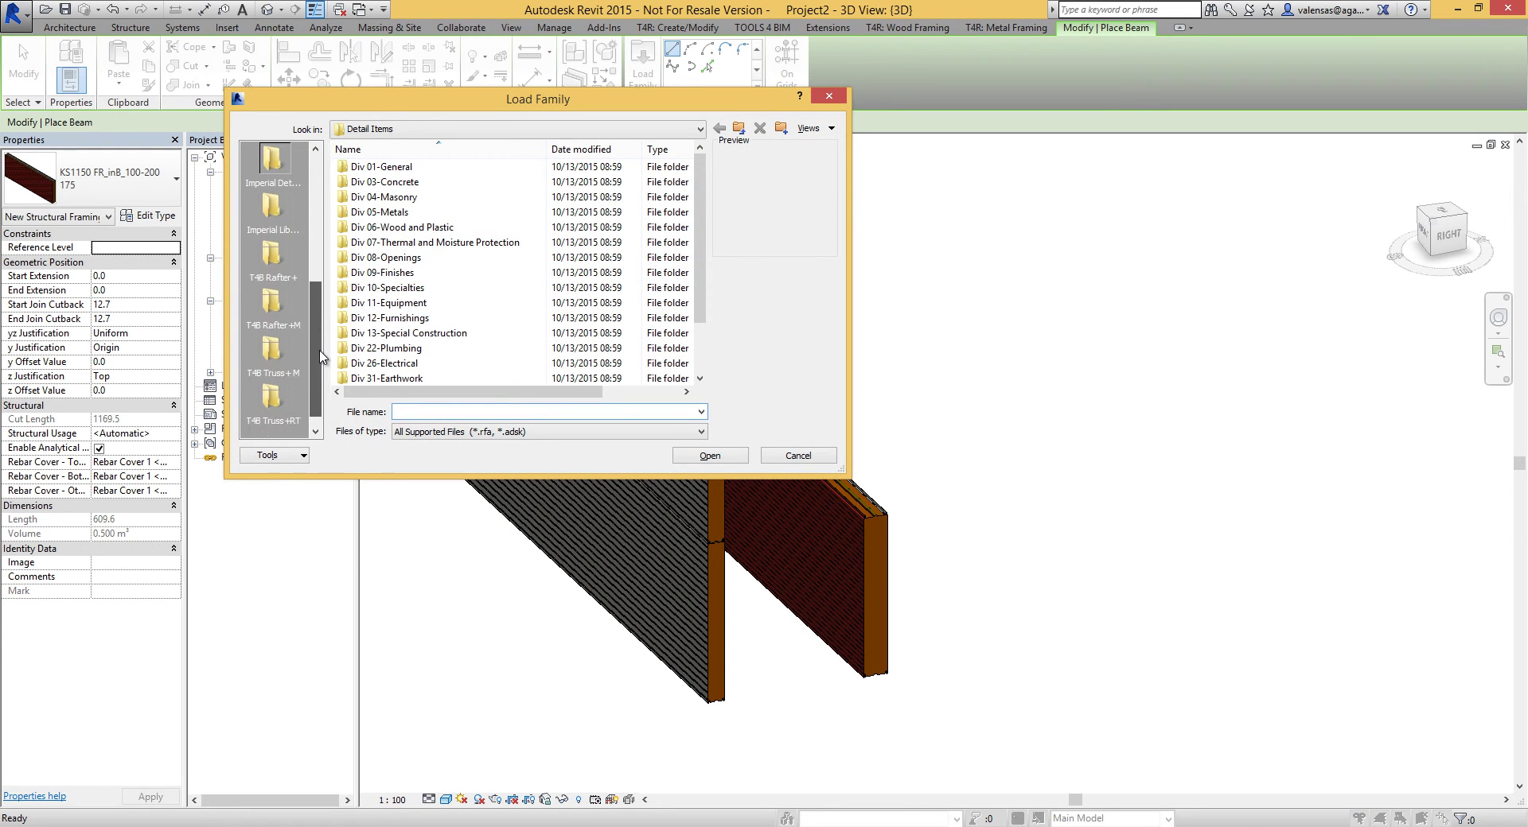
{"action": "left_click", "coordinate": [320, 353]}
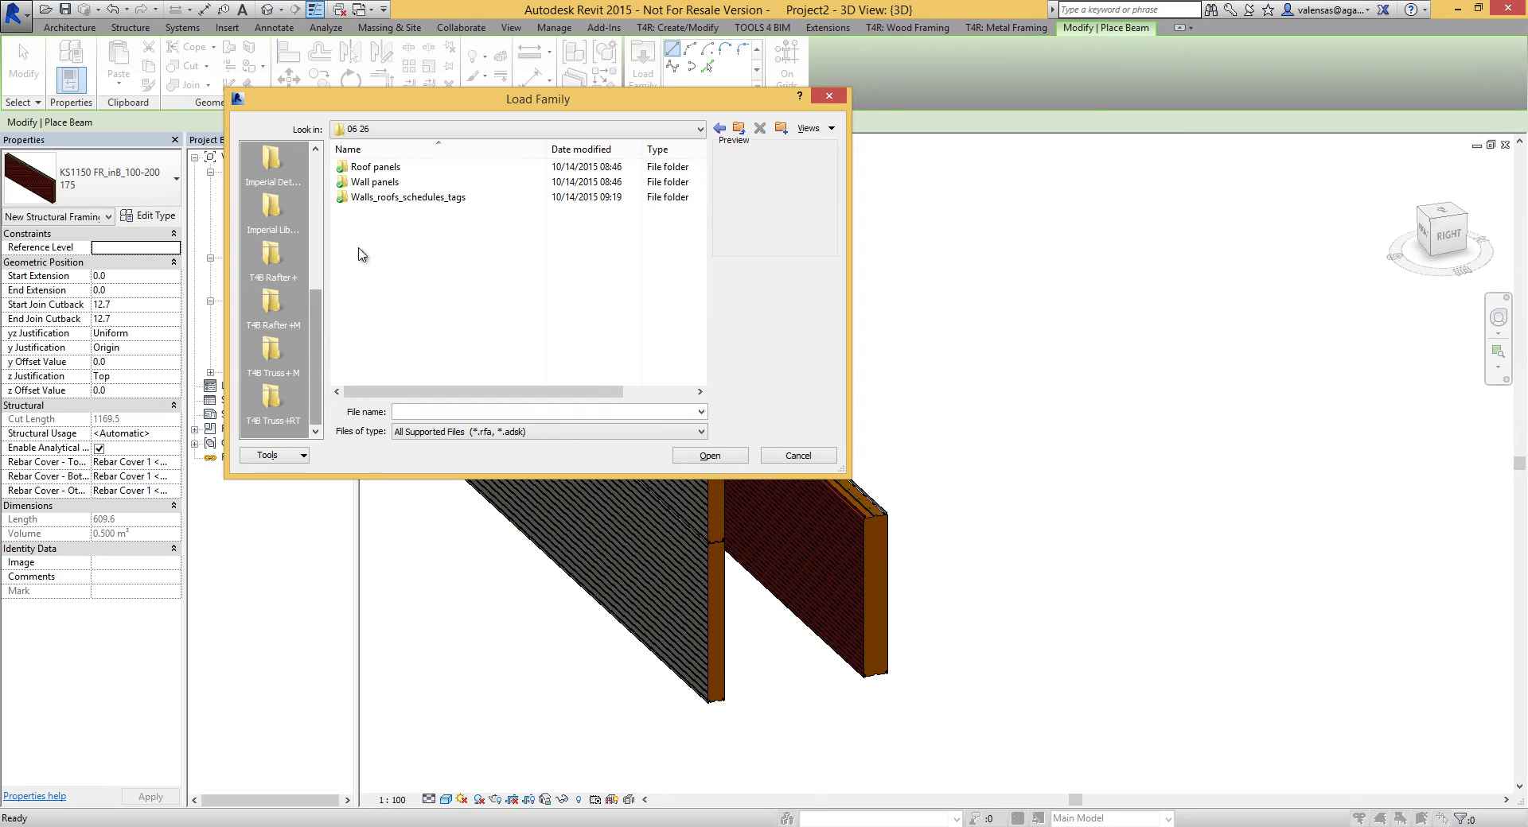
{"action": "double_click", "coordinate": [374, 168]}
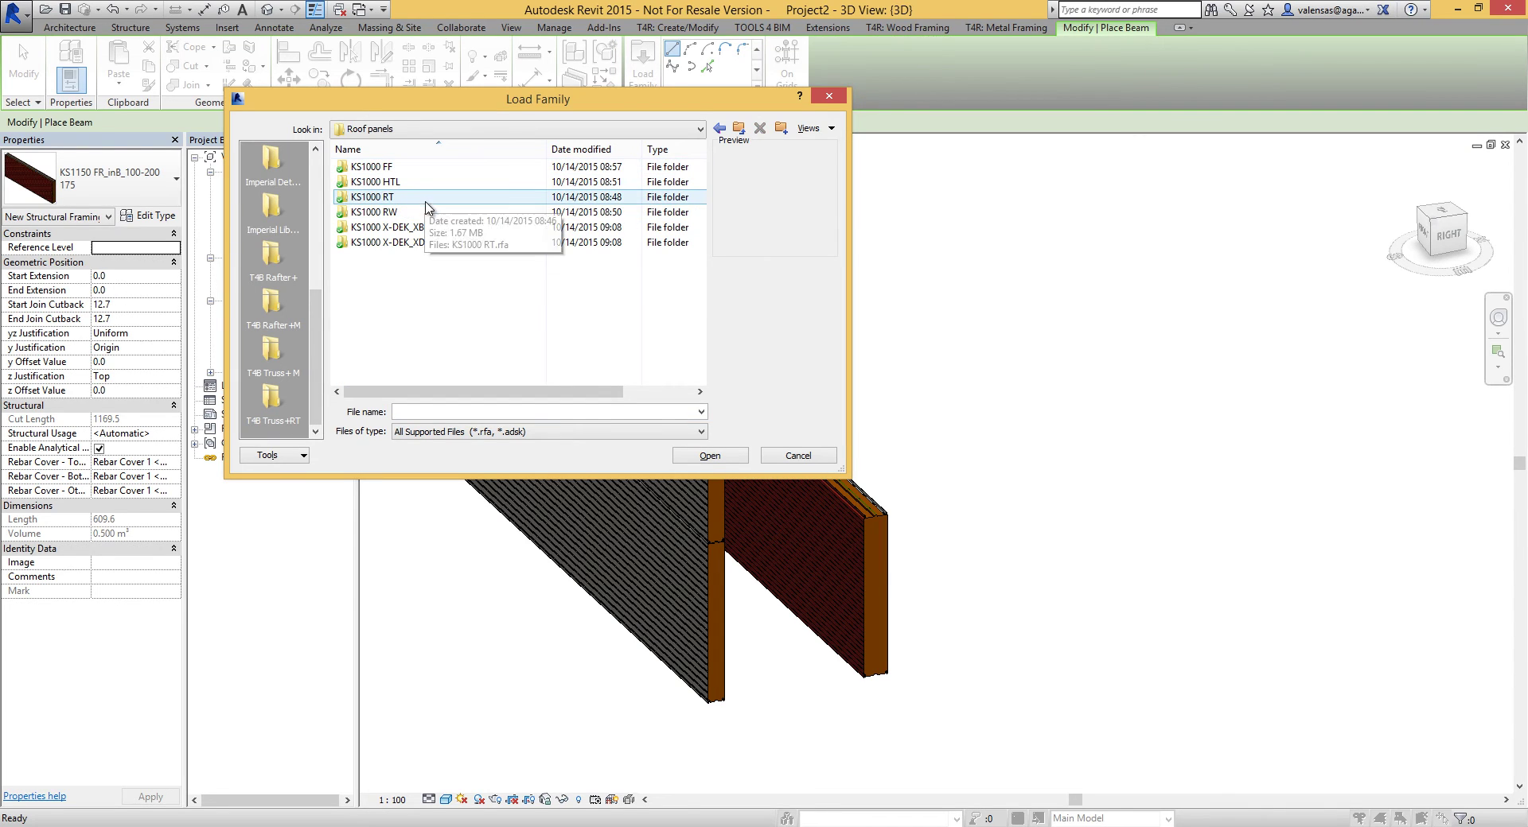
{"action": "double_click", "coordinate": [426, 228]}
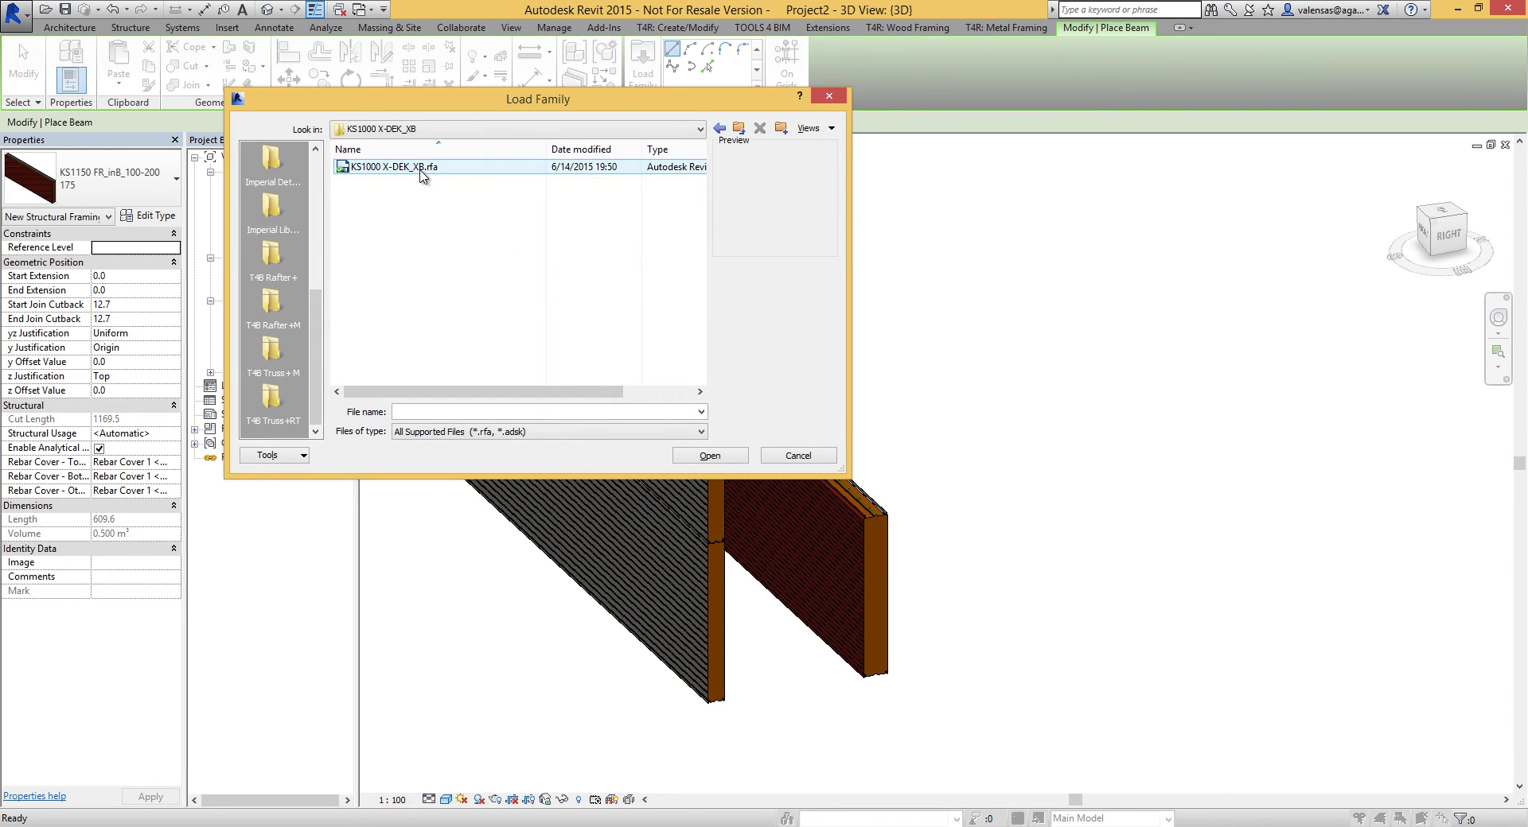
{"action": "left_click", "coordinate": [422, 169]}
{"action": "left_click", "coordinate": [690, 463]}
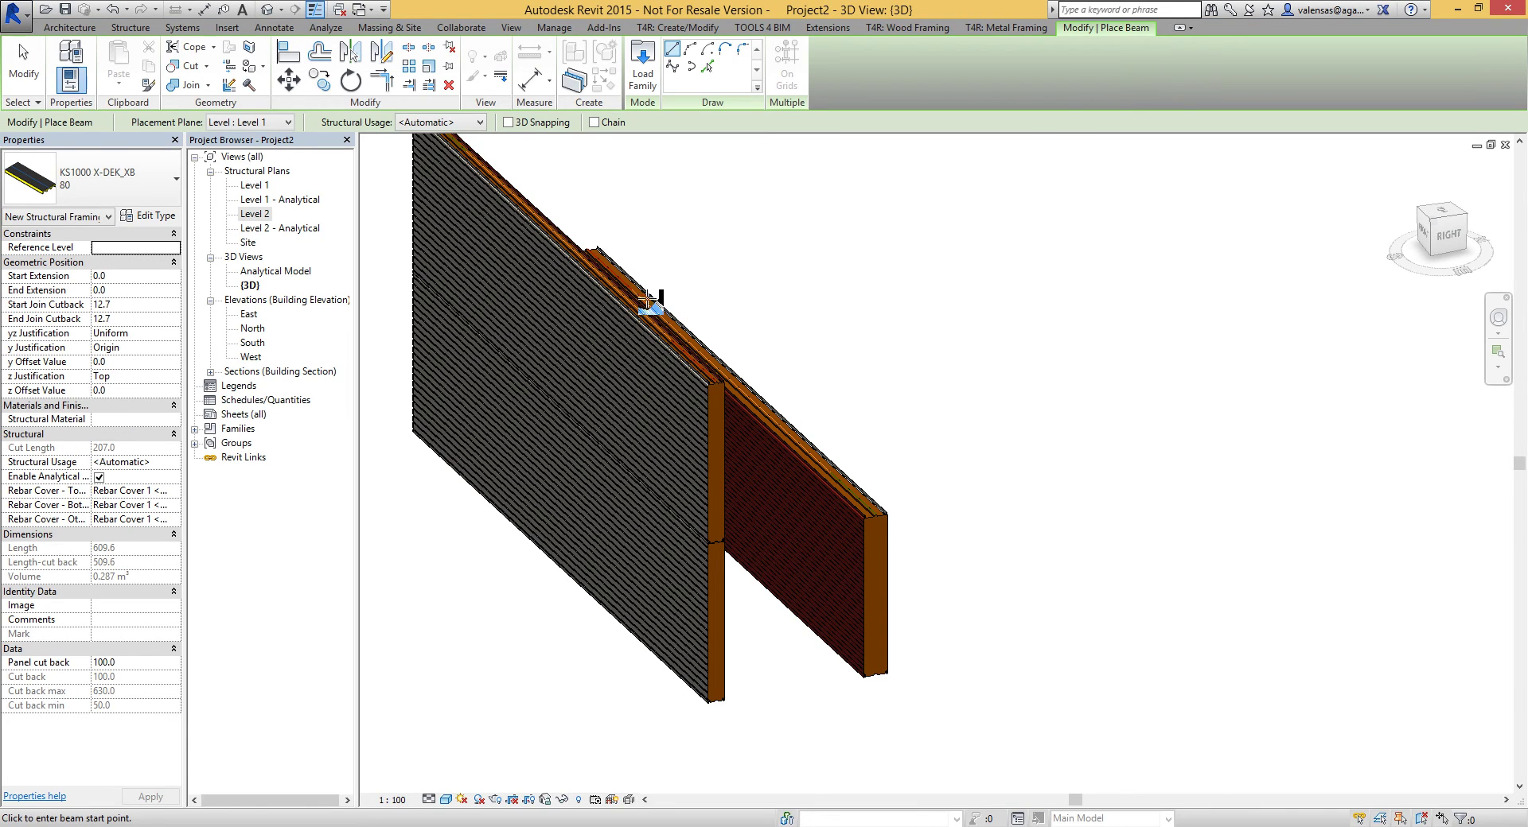
Step: Place a KS1000 X-DEK_XB type 80 roof panel about 4120 mm long on Level 1 beside the wall panels and inspect its end profile
{"action": "left_click", "coordinate": [925, 310]}
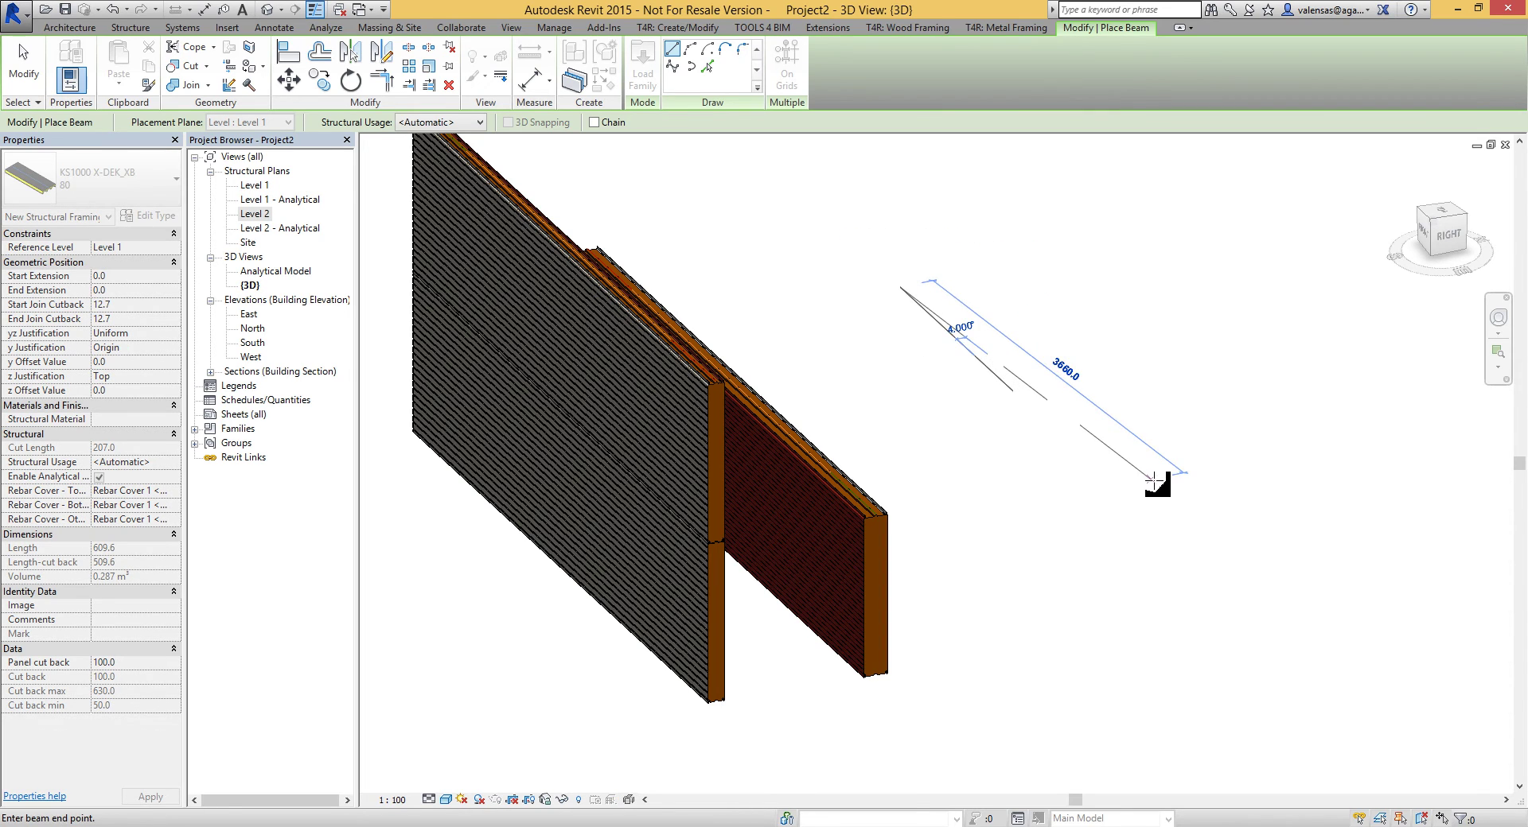
{"action": "left_click", "coordinate": [1167, 530]}
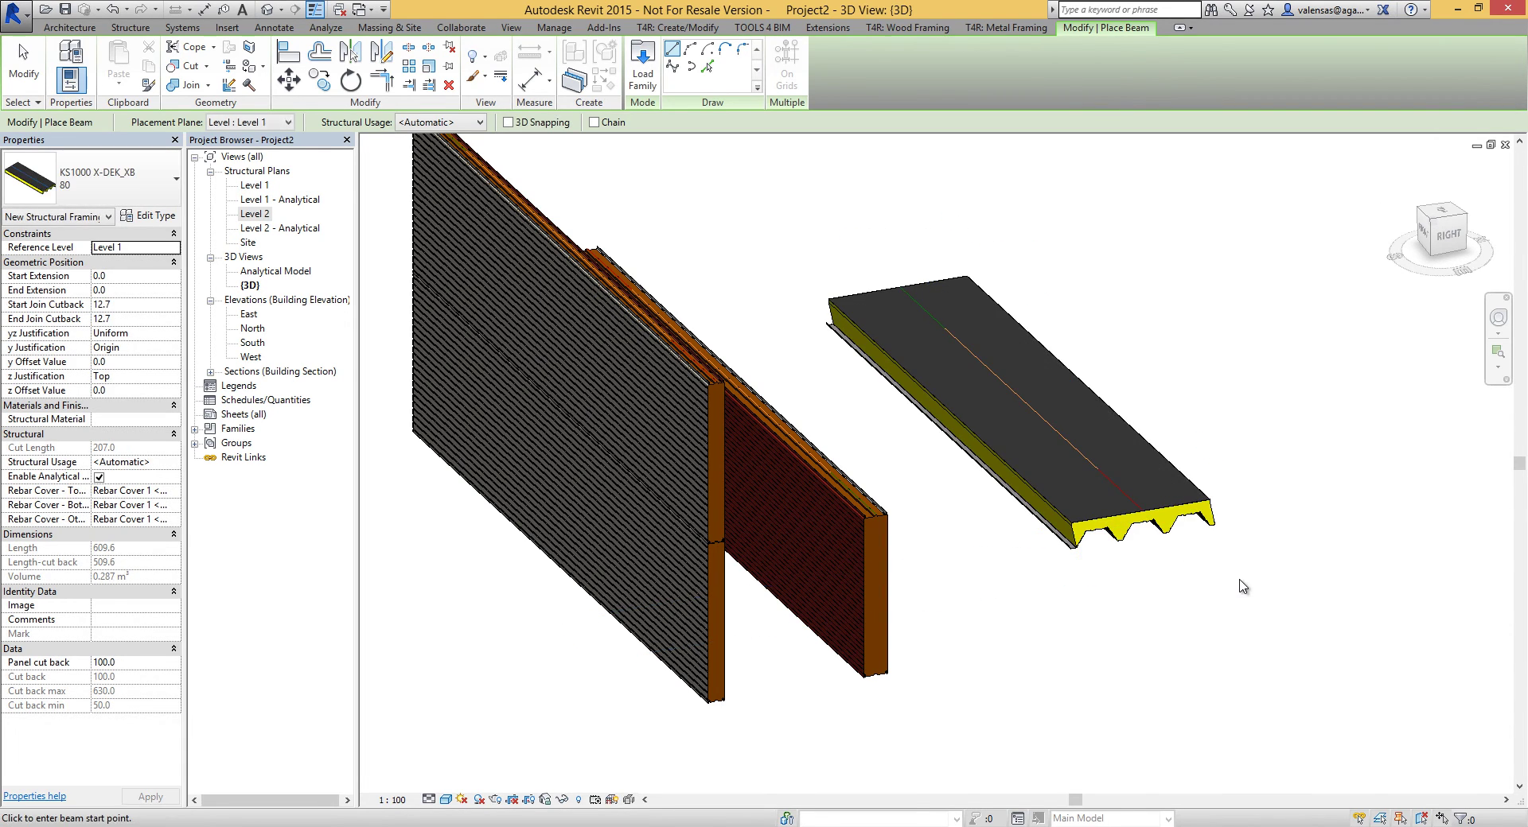
{"action": "key", "text": "Escape"}
{"action": "scroll", "coordinate": [1147, 519], "scroll_direction": "up", "scroll_amount": 4}
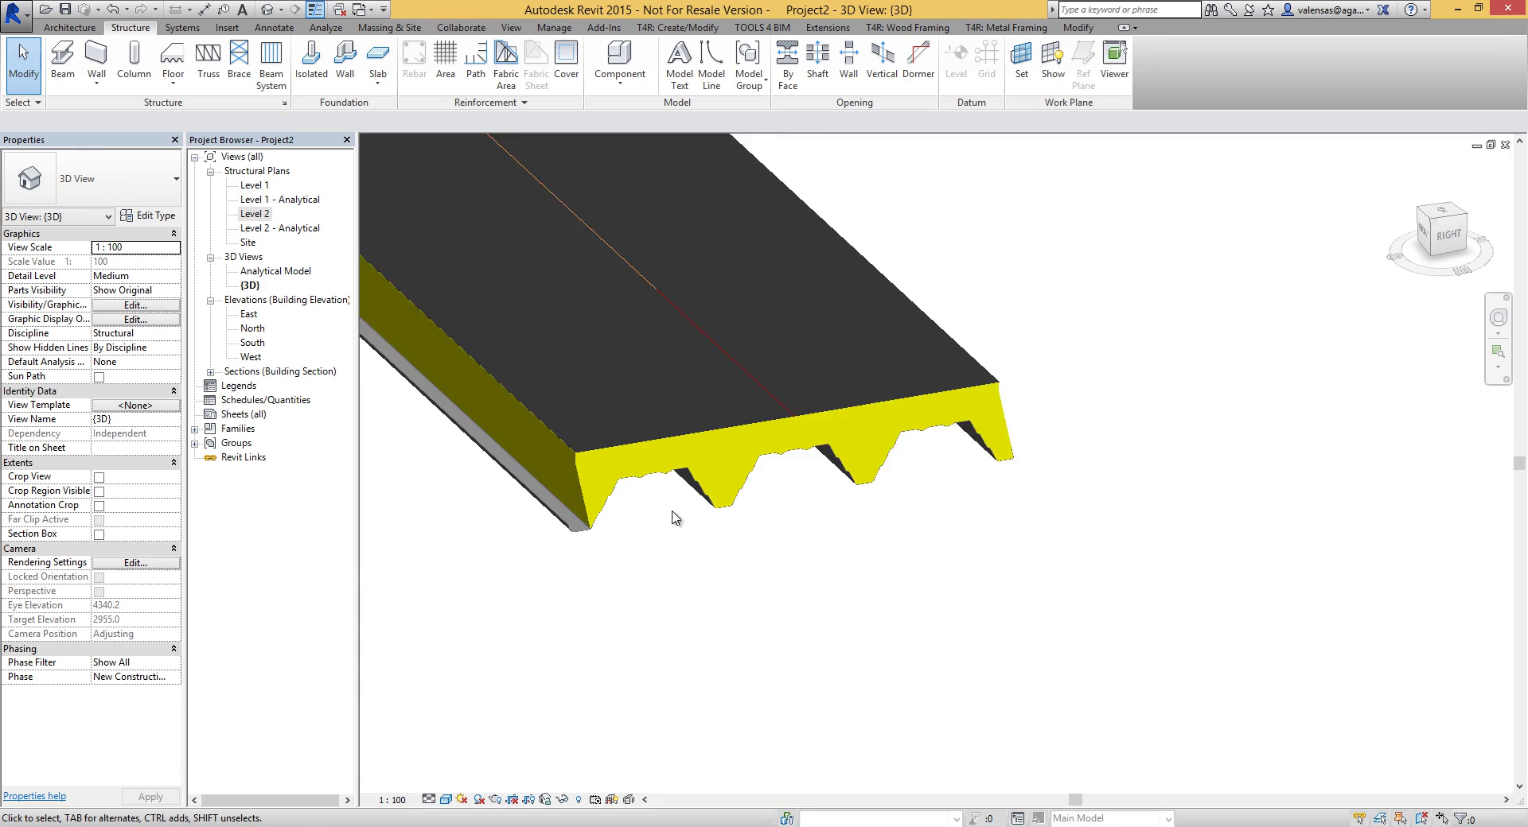
{"action": "left_click", "coordinate": [682, 478]}
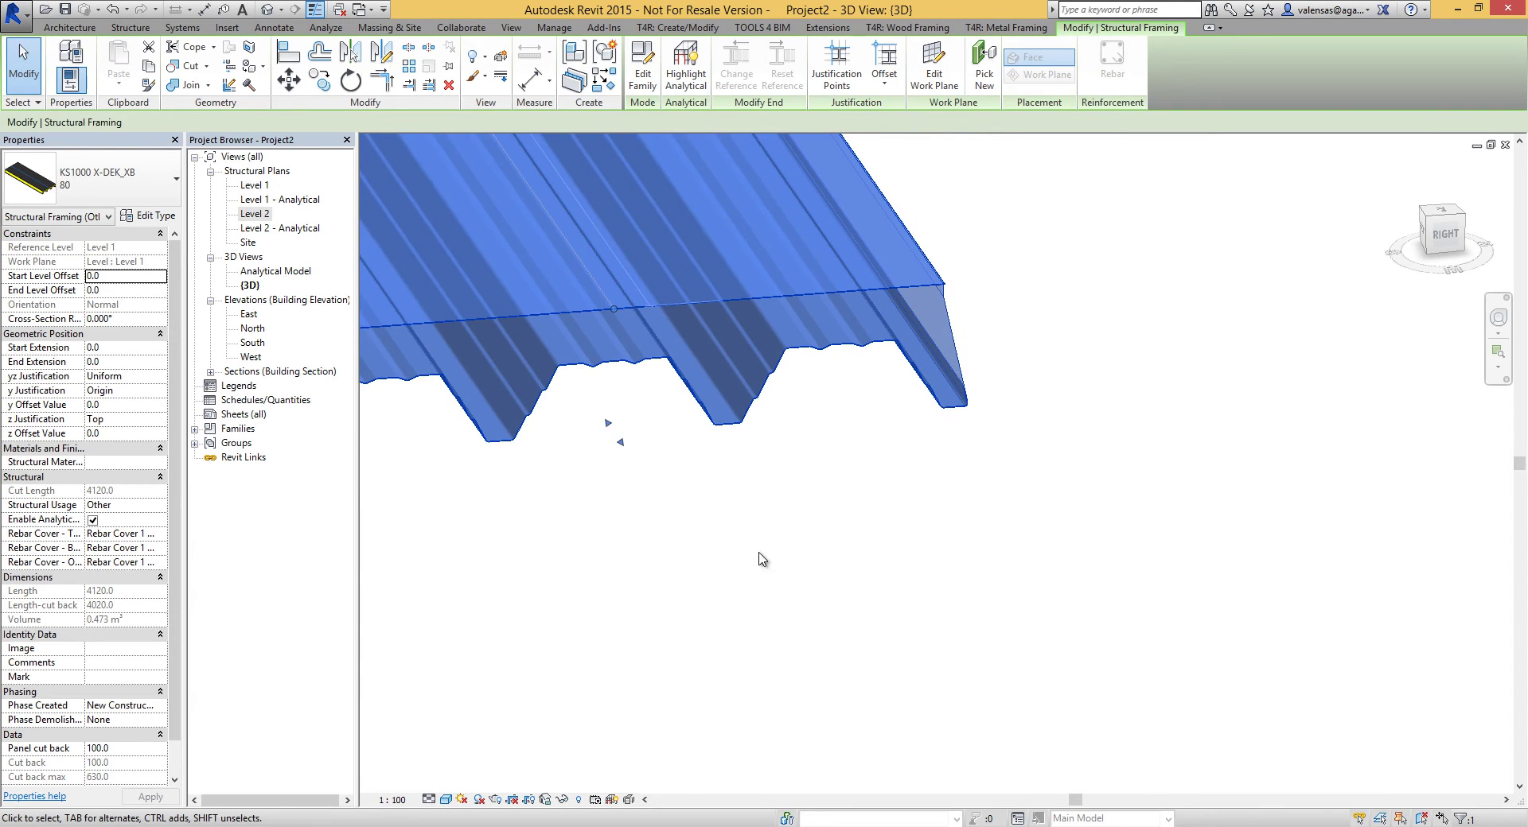
{"action": "left_click", "coordinate": [758, 560]}
{"action": "scroll", "coordinate": [848, 508], "scroll_direction": "down", "scroll_amount": 3}
Step: Copy the roof panel sideways and shift the copy outward to leave a small gap between the two parallel panels
{"action": "left_click", "coordinate": [759, 395]}
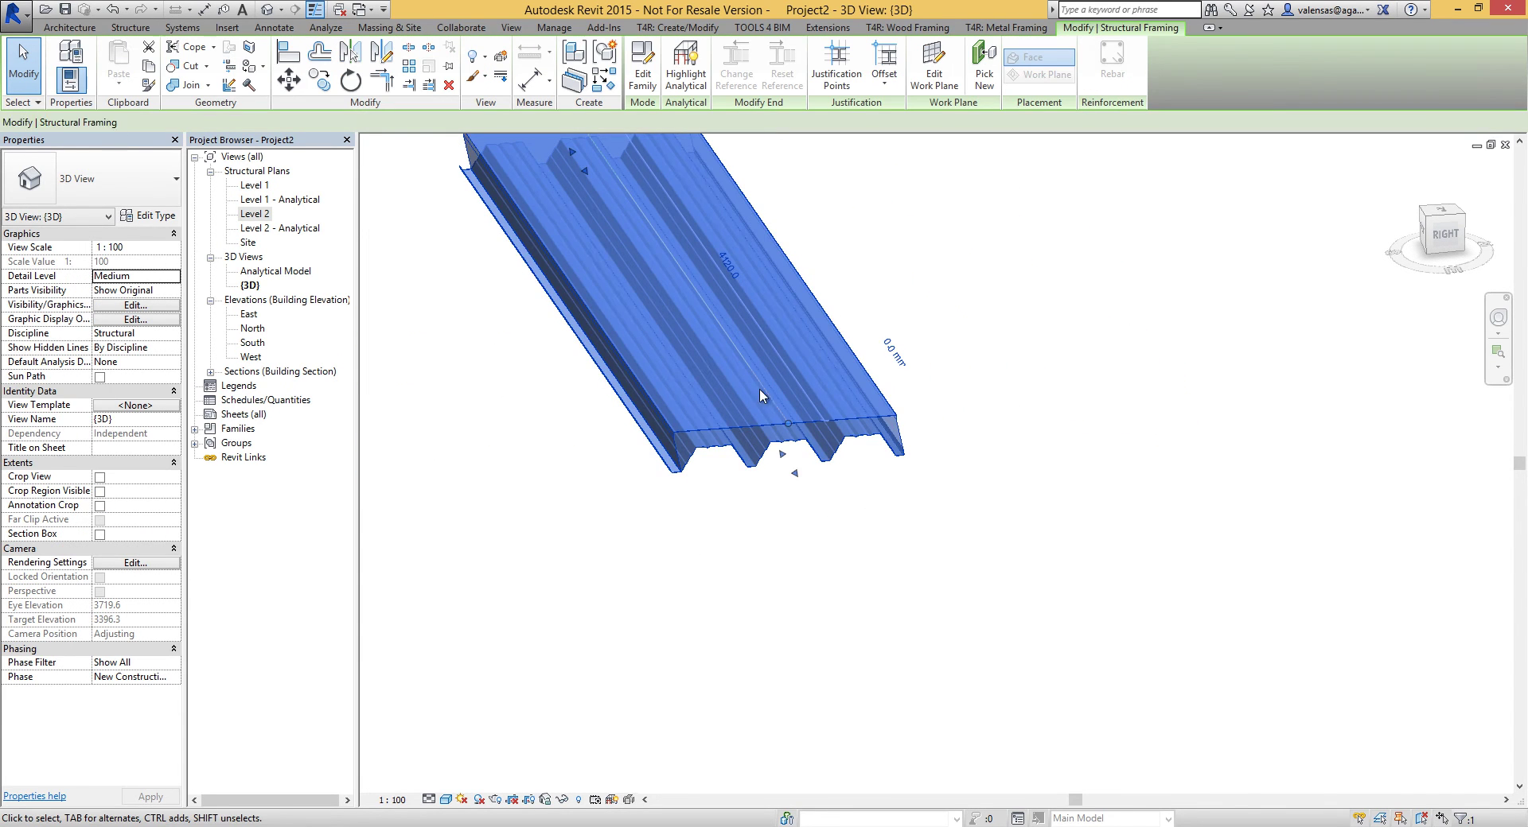
{"action": "left_click", "coordinate": [319, 80]}
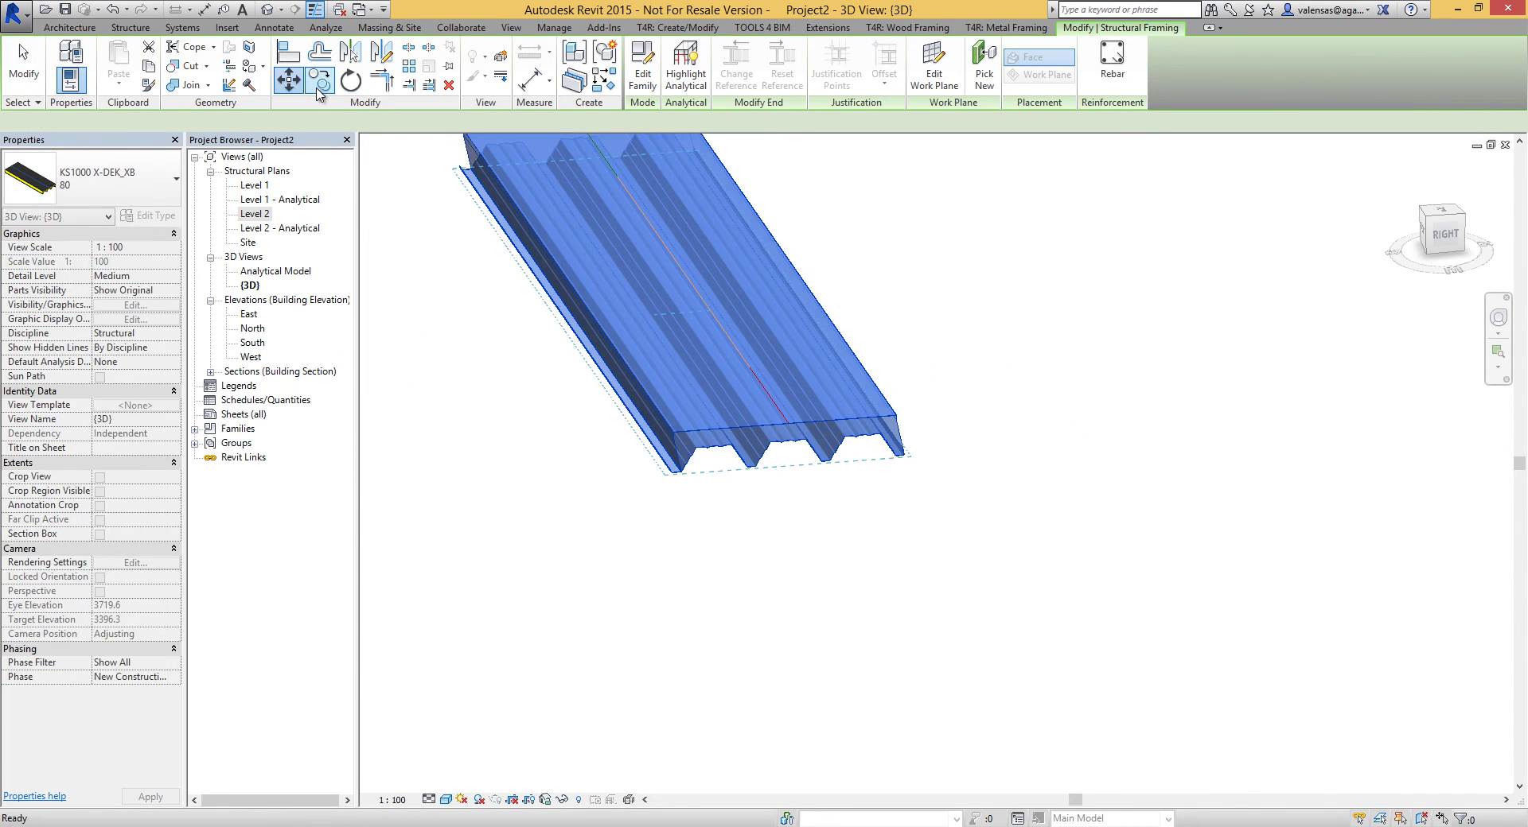
{"action": "left_click", "coordinate": [745, 511]}
{"action": "left_click", "coordinate": [965, 556]}
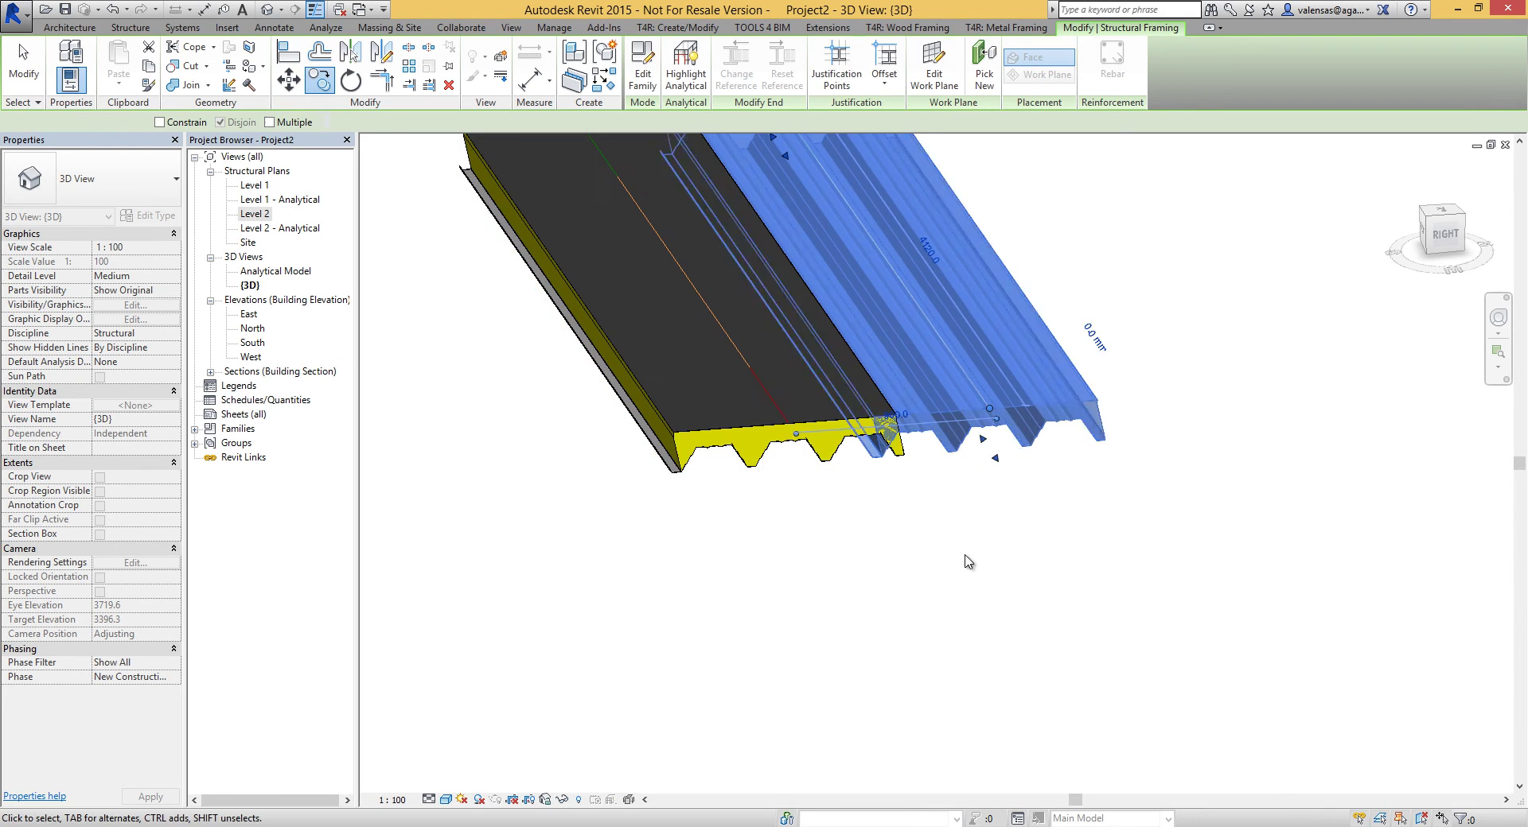
{"action": "key", "text": "Escape"}
{"action": "left_click", "coordinate": [985, 458]}
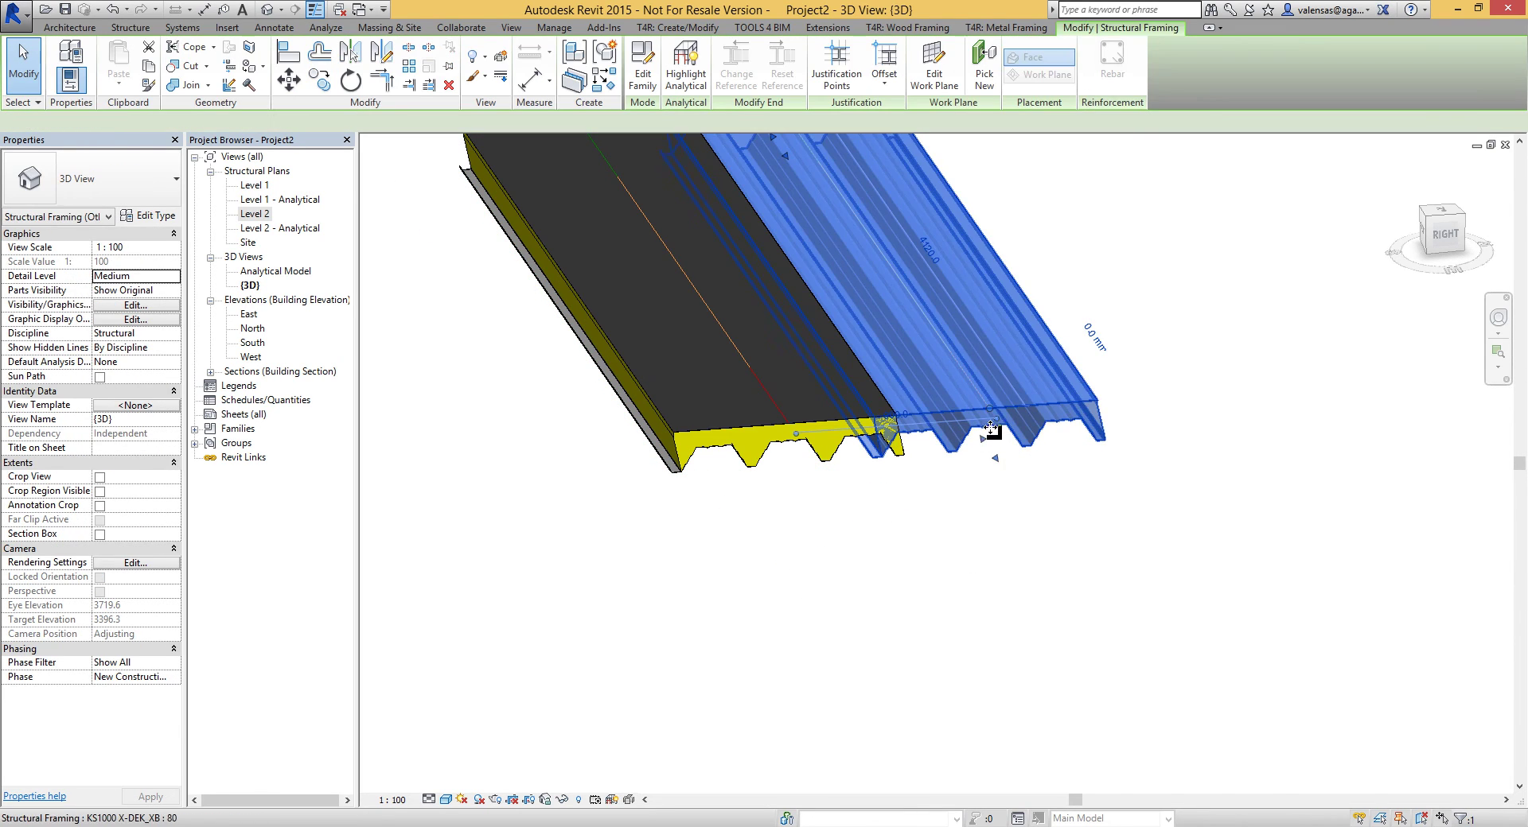
{"action": "left_click", "coordinate": [1072, 494]}
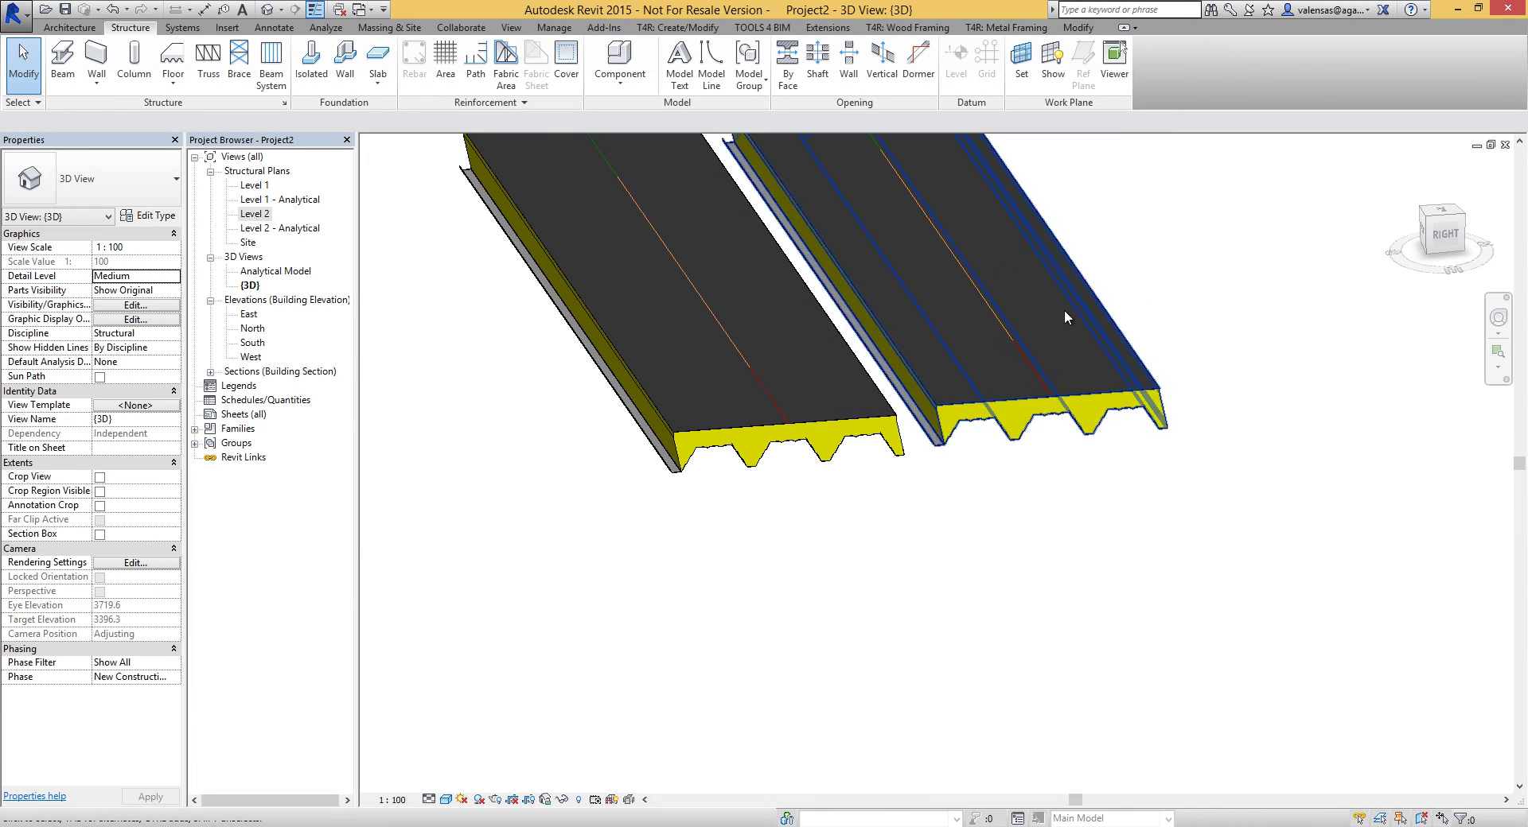
{"action": "scroll", "coordinate": [796, 581], "scroll_direction": "down", "scroll_amount": 3}
{"action": "scroll", "coordinate": [848, 554], "scroll_direction": "up", "scroll_amount": 2}
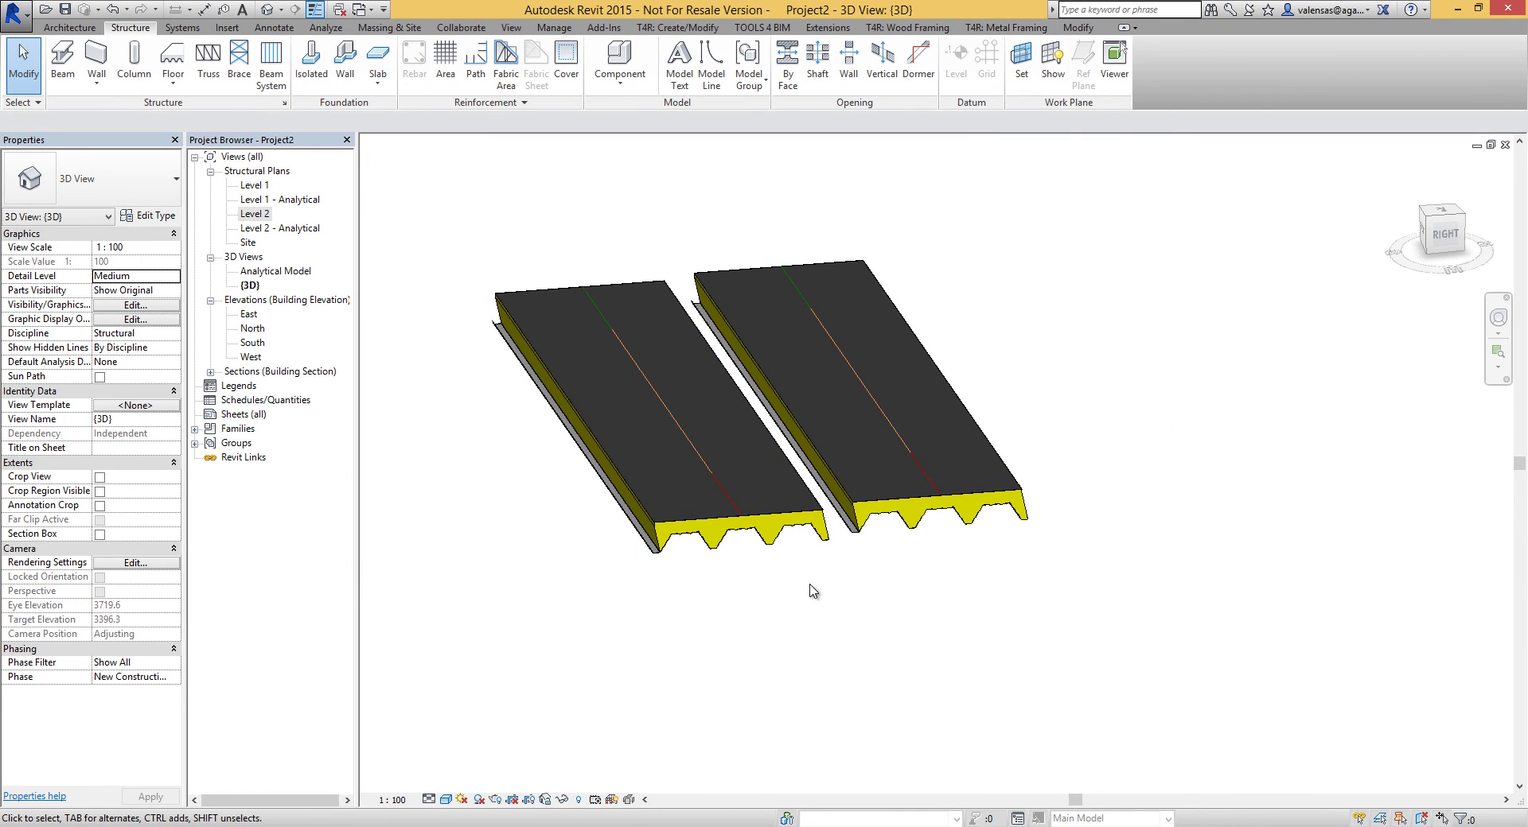
Step: Increase the copied roof panel's Start Level Offset so that it slopes along its length
{"action": "left_click", "coordinate": [854, 537]}
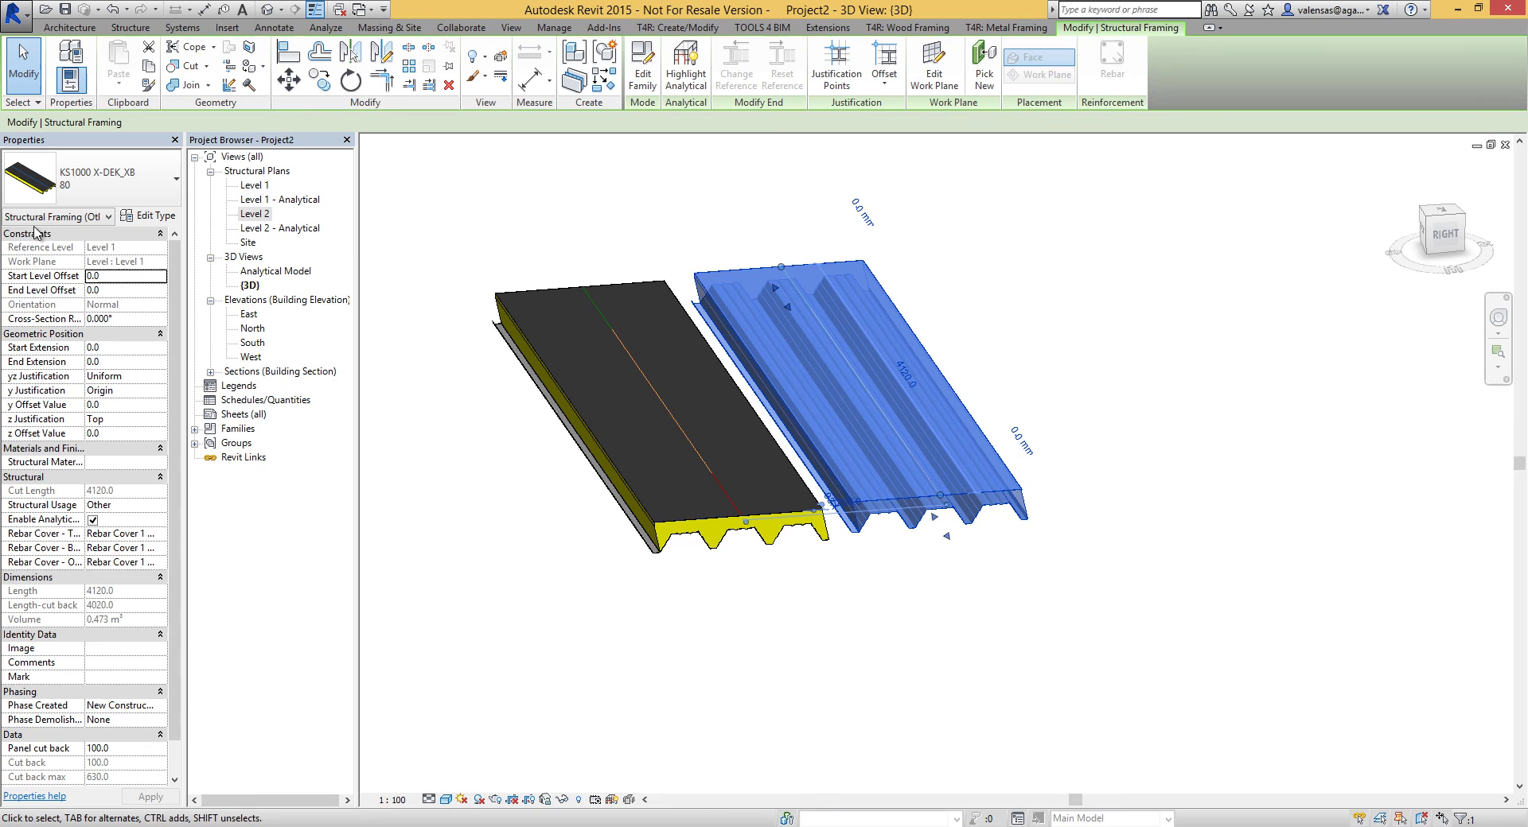
{"action": "left_click", "coordinate": [109, 276]}
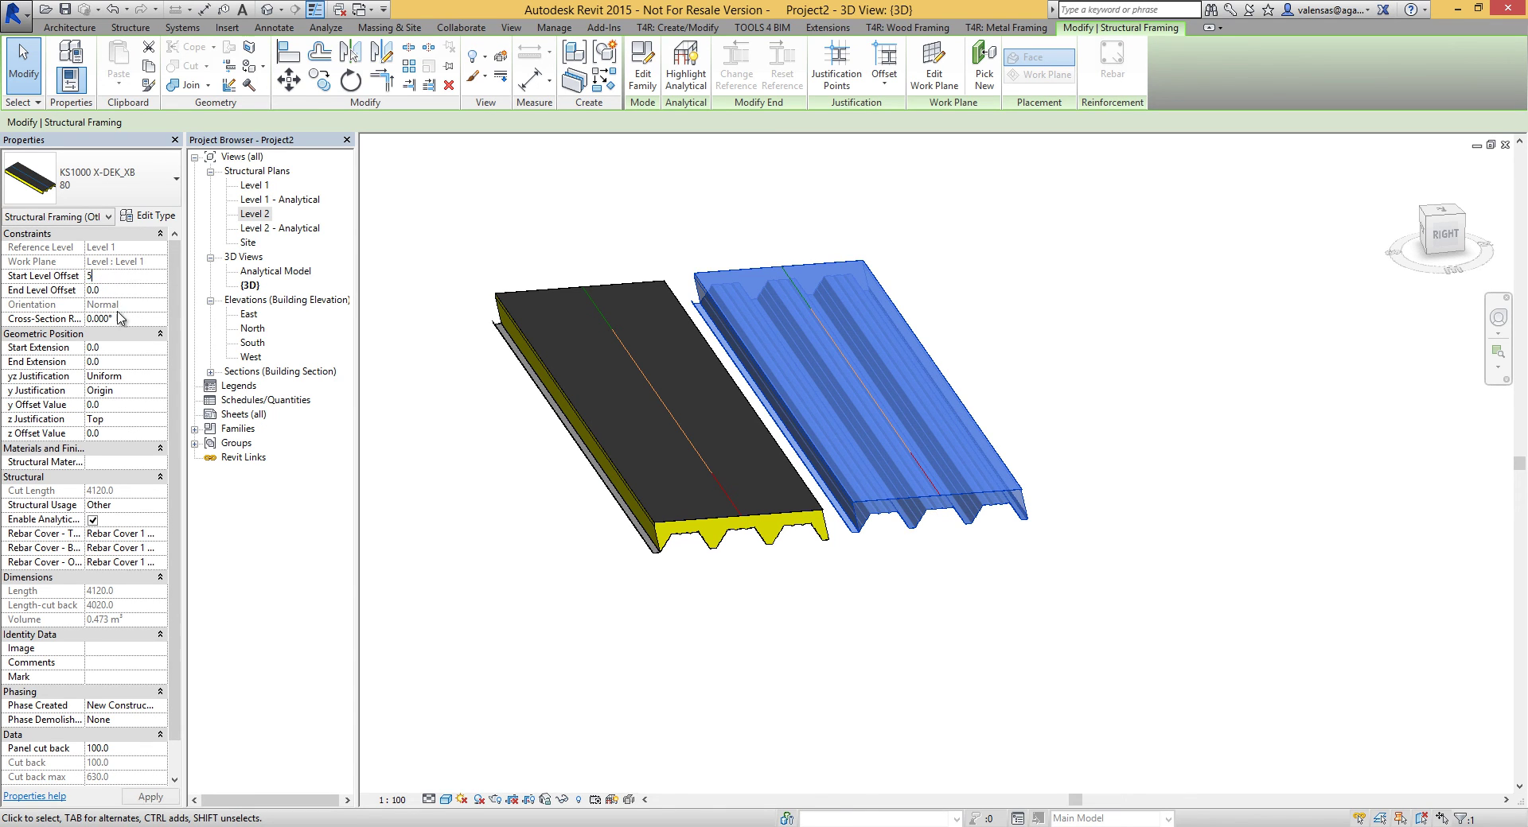
{"action": "type", "text": "5"}
{"action": "left_click", "coordinate": [151, 797]}
{"action": "left_click", "coordinate": [700, 641]}
Step: Examine the sloped and flat roof panels from several angles in 3D, and view them together with the wall panels
{"action": "scroll", "coordinate": [770, 560], "scroll_direction": "down", "scroll_amount": 2}
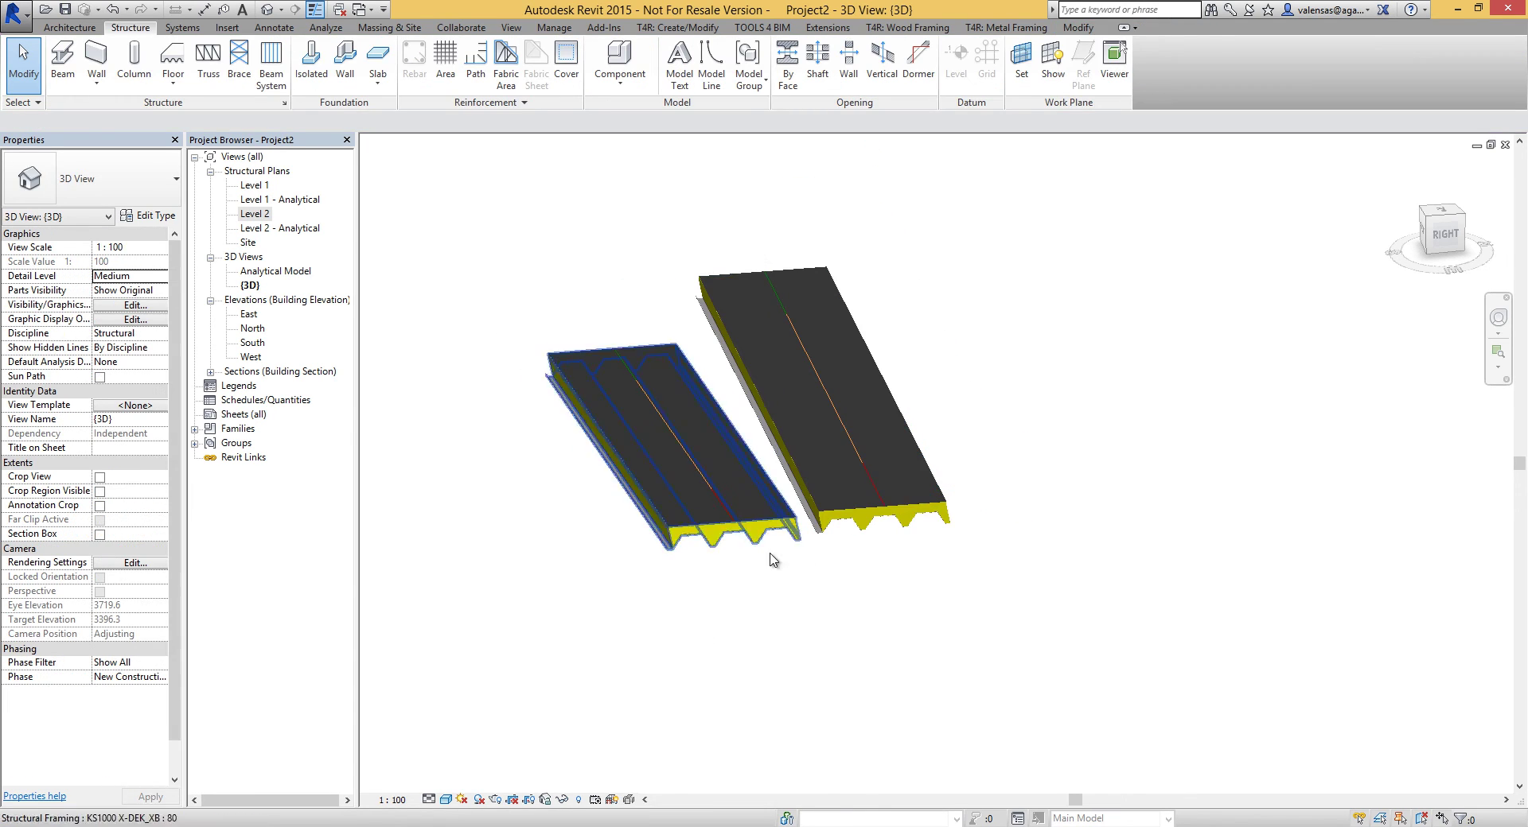
{"action": "left_click", "coordinate": [875, 510]}
{"action": "middle_click_drag", "start_coordinate": [875, 509], "coordinate": [839, 628], "text": "shift"}
{"action": "left_click", "coordinate": [899, 564]}
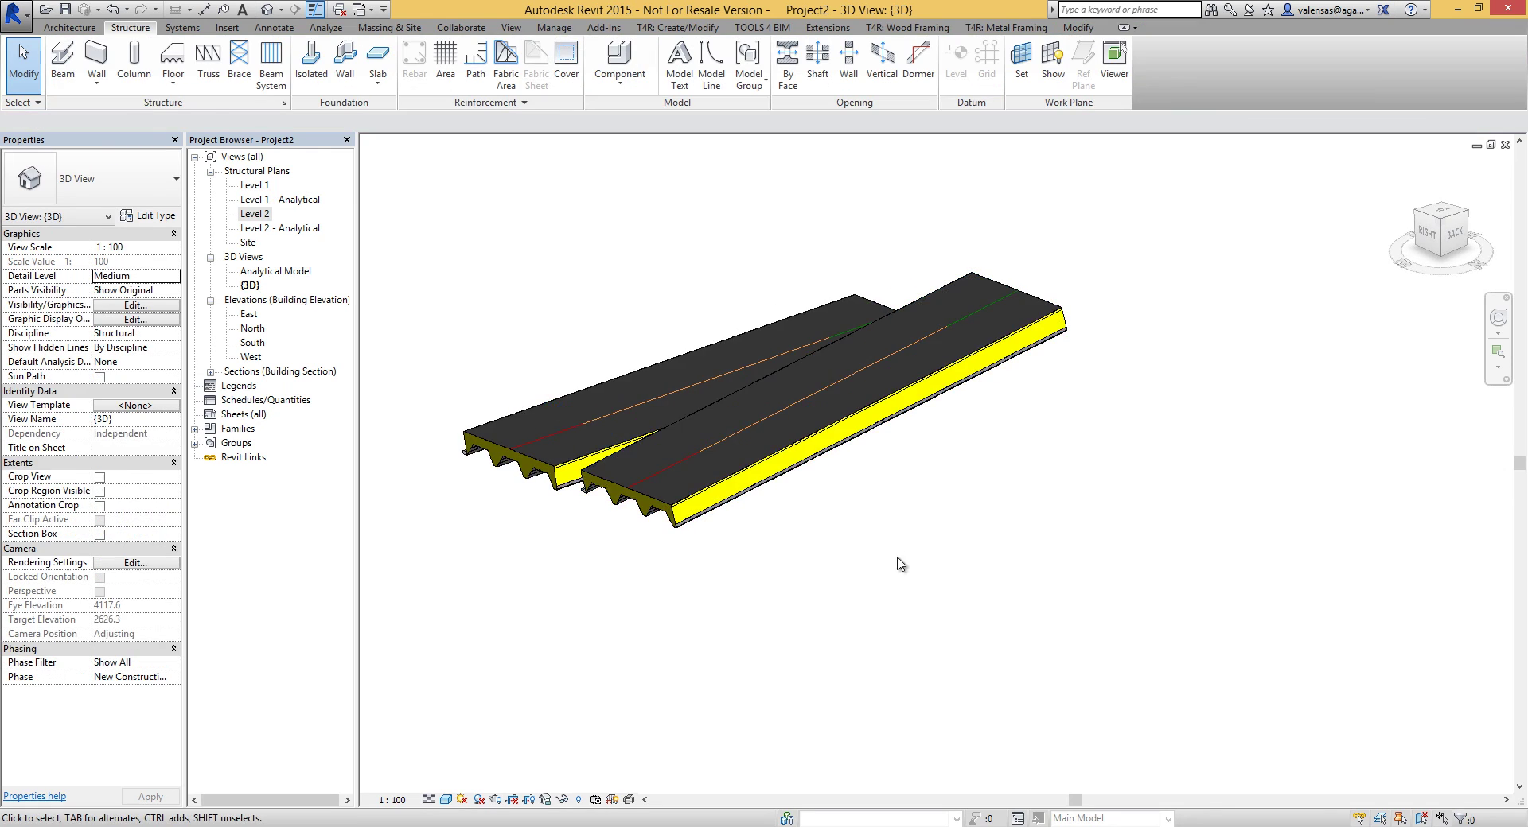
{"action": "middle_click_drag", "start_coordinate": [899, 564], "coordinate": [1159, 501], "text": "shift"}
{"action": "scroll", "coordinate": [1109, 528], "scroll_direction": "down", "scroll_amount": 3}
{"action": "middle_click_drag", "start_coordinate": [838, 528], "coordinate": [716, 478], "text": "shift"}
{"action": "scroll", "coordinate": [624, 446], "scroll_direction": "up", "scroll_amount": 2}
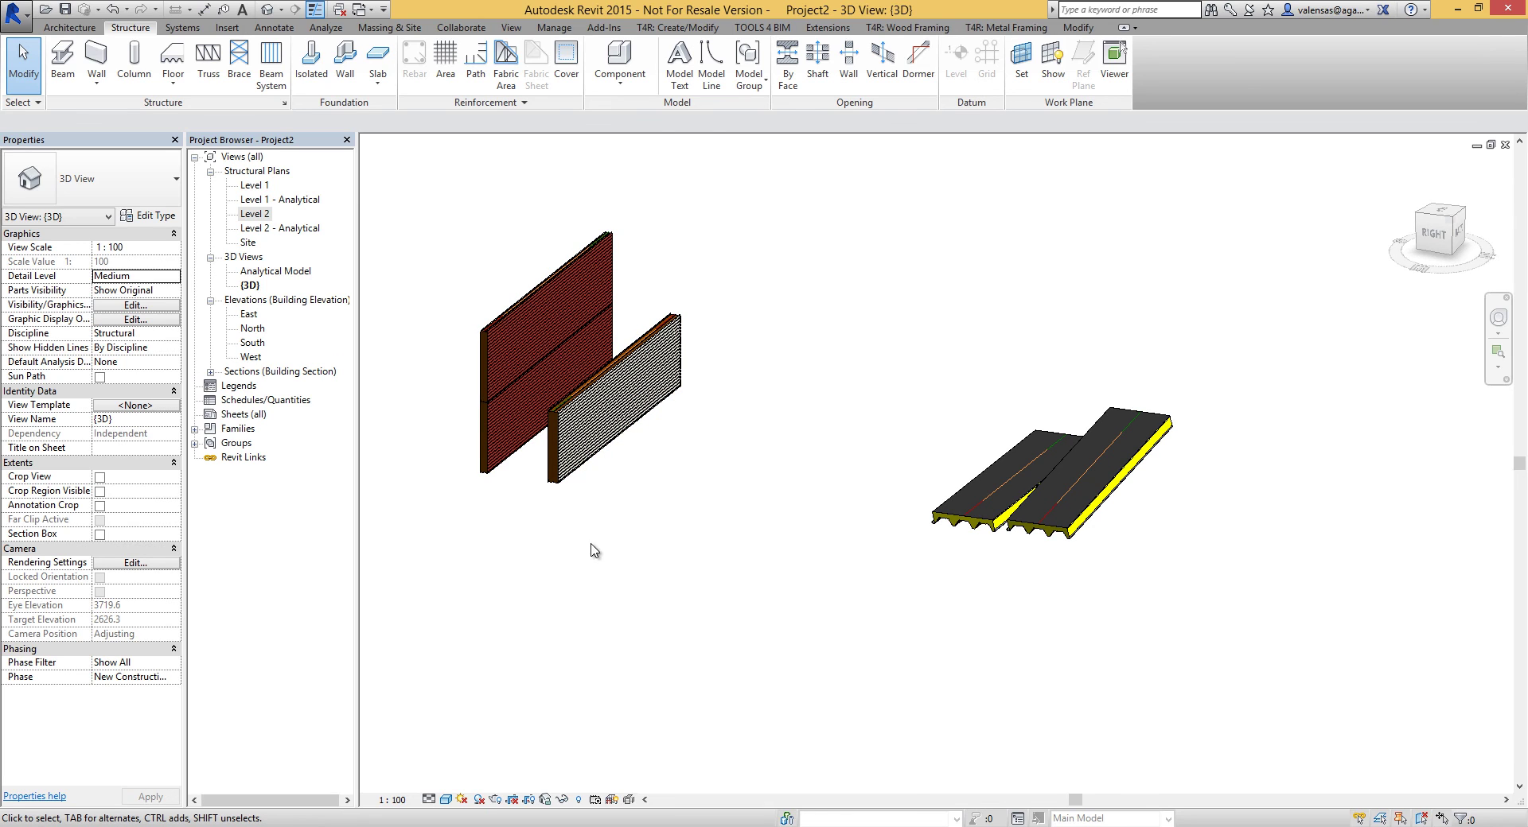
{"action": "scroll", "coordinate": [753, 501], "scroll_direction": "up", "scroll_amount": 1}
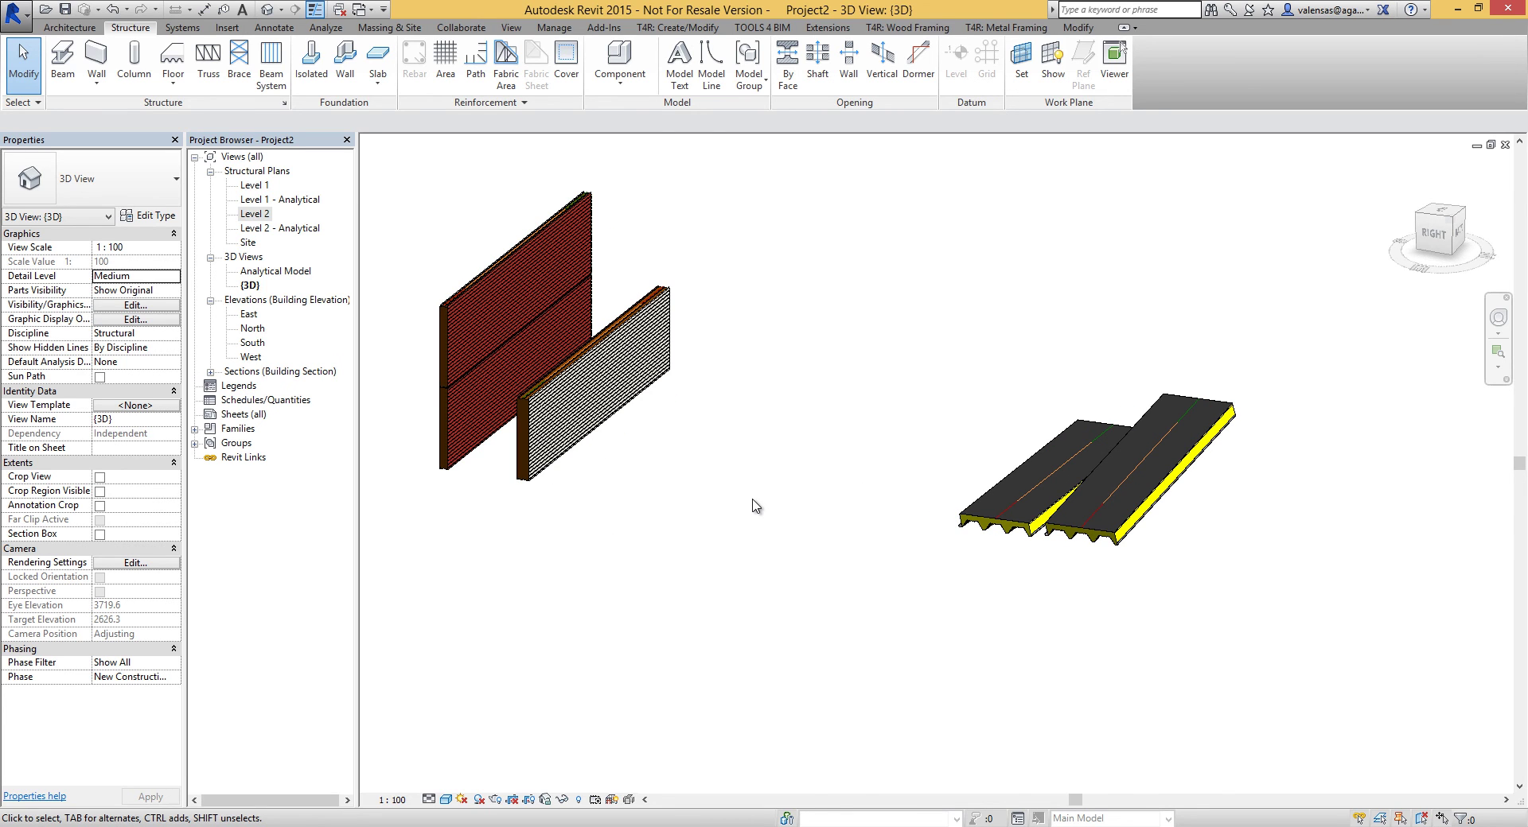